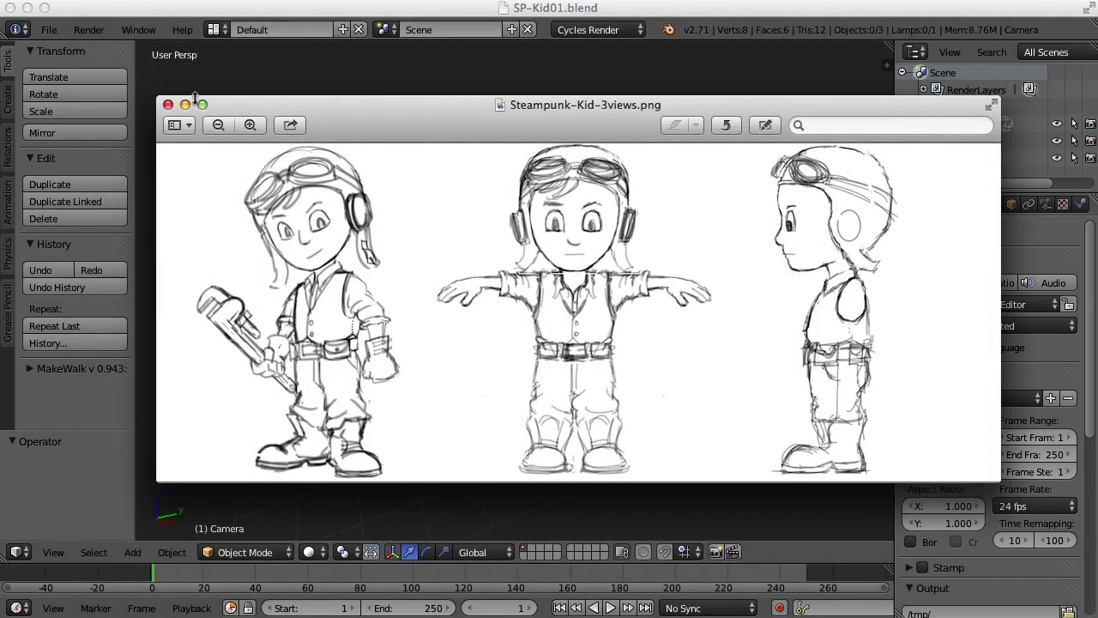
Step: Close the Preview window showing the Steampunk-Kid-3views.png reference sketch
{"action": "left_click", "coordinate": [185, 104]}
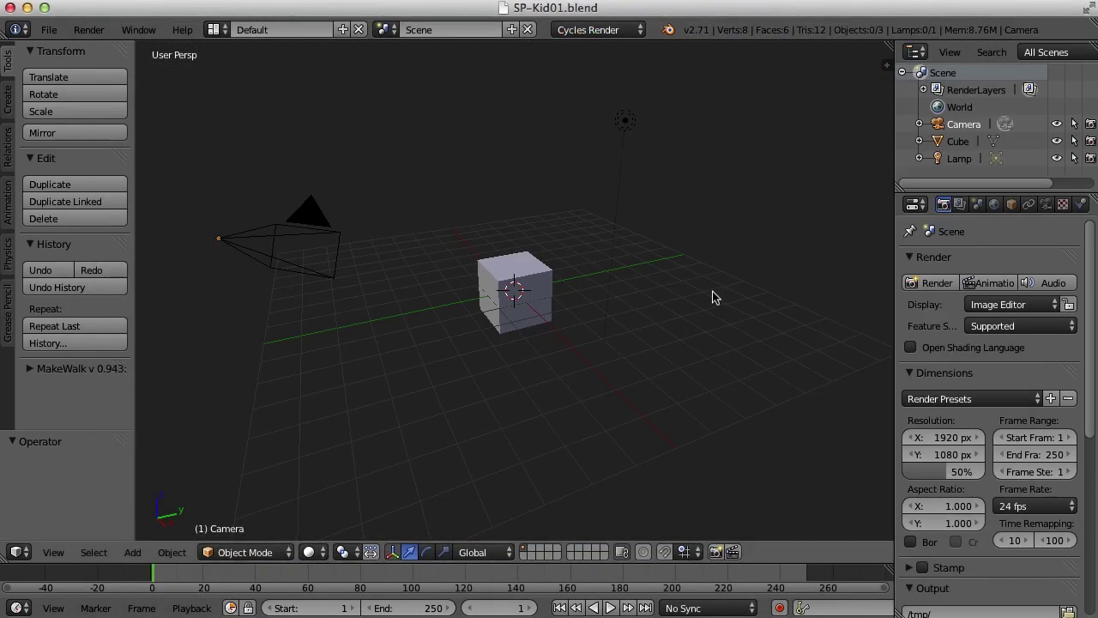
Step: In the view sidebar, enable Background Images and add a new empty image slot
{"action": "key", "text": "n"}
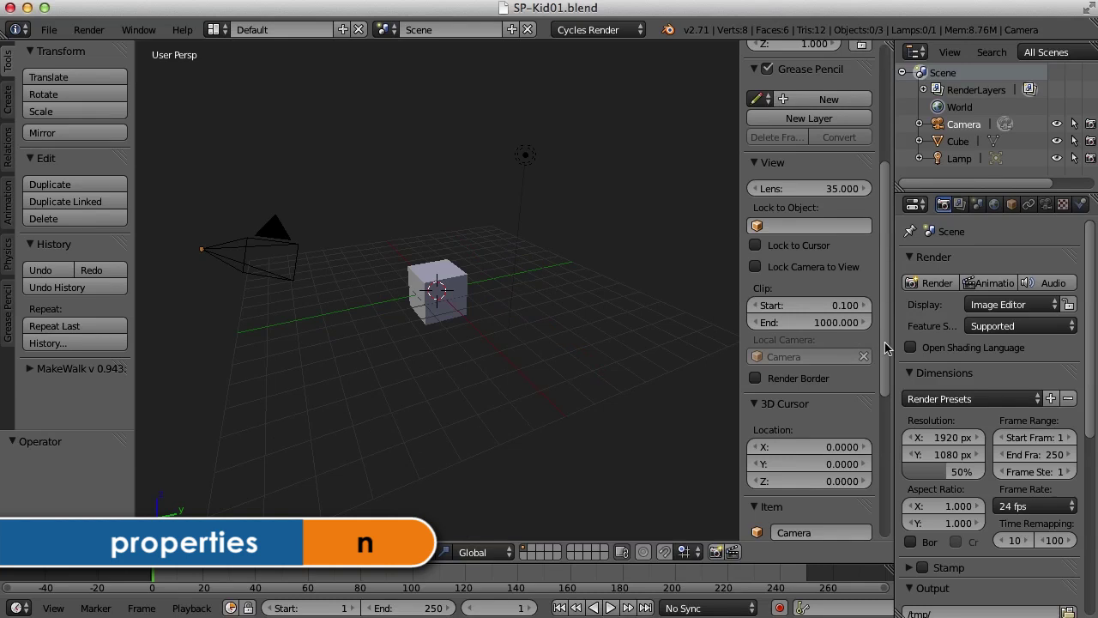
{"action": "left_click_drag", "start_coordinate": [886, 349], "coordinate": [877, 497]}
{"action": "left_click", "coordinate": [754, 322]}
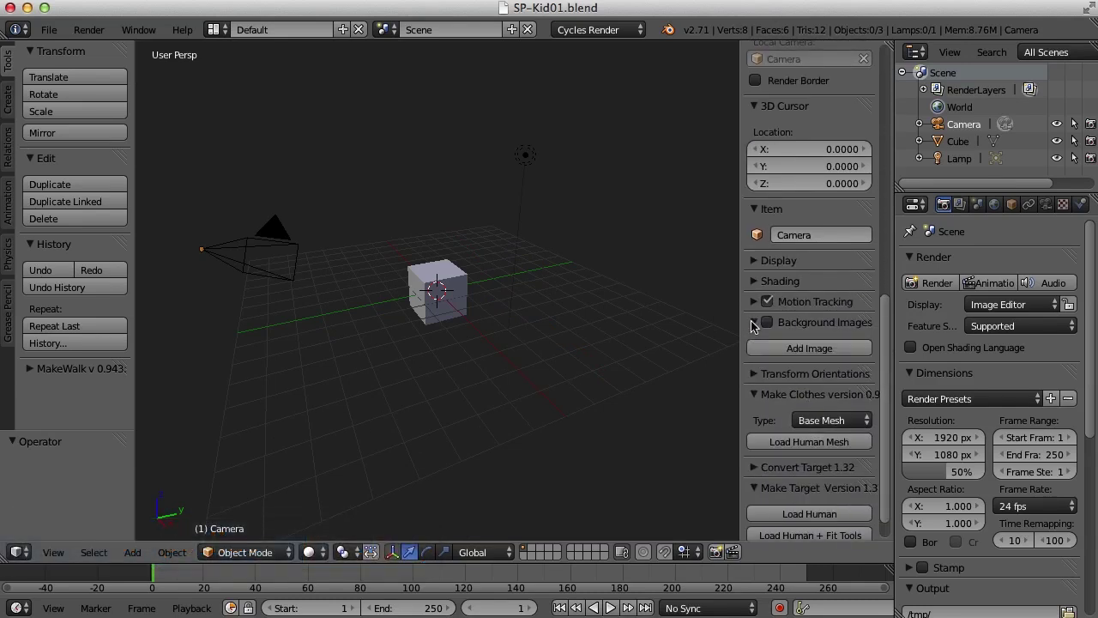
{"action": "left_click_drag", "start_coordinate": [740, 326], "coordinate": [718, 328]}
{"action": "left_click", "coordinate": [743, 323]}
{"action": "left_click", "coordinate": [819, 348]}
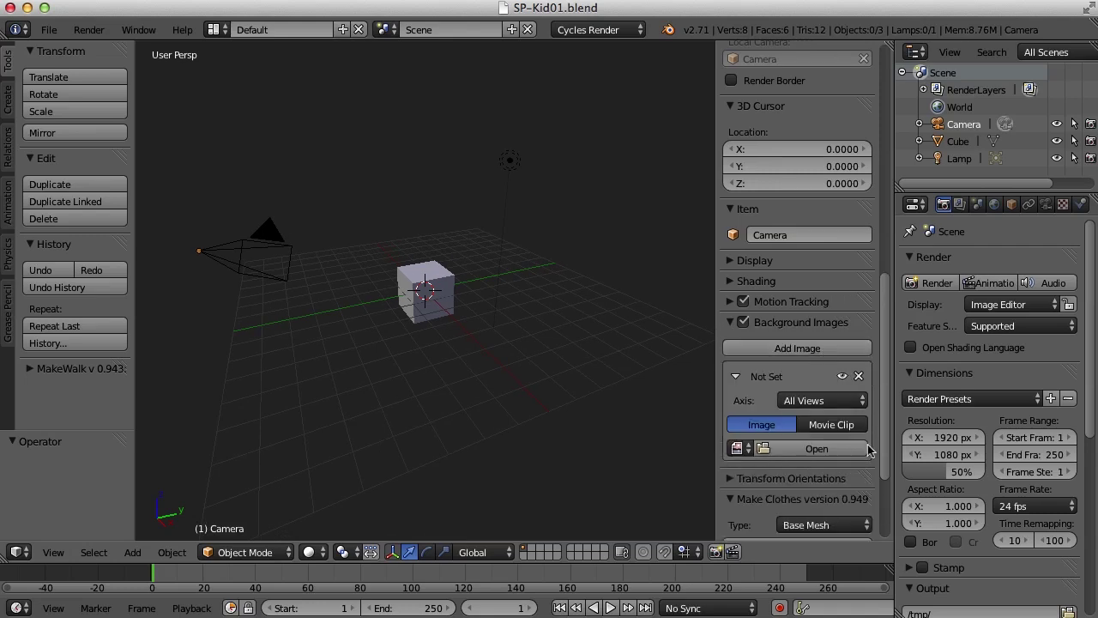
Step: Load steampunk-kid-front.png into the slot and set its Axis to Front
{"action": "left_click", "coordinate": [825, 448]}
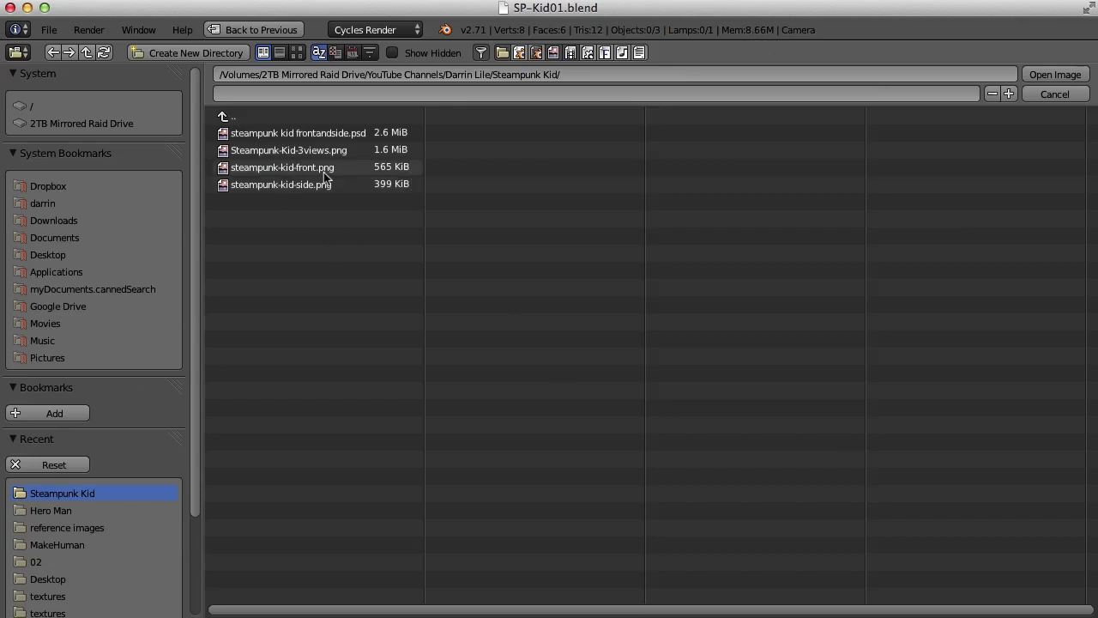
{"action": "left_click", "coordinate": [277, 170]}
{"action": "left_click", "coordinate": [1054, 75]}
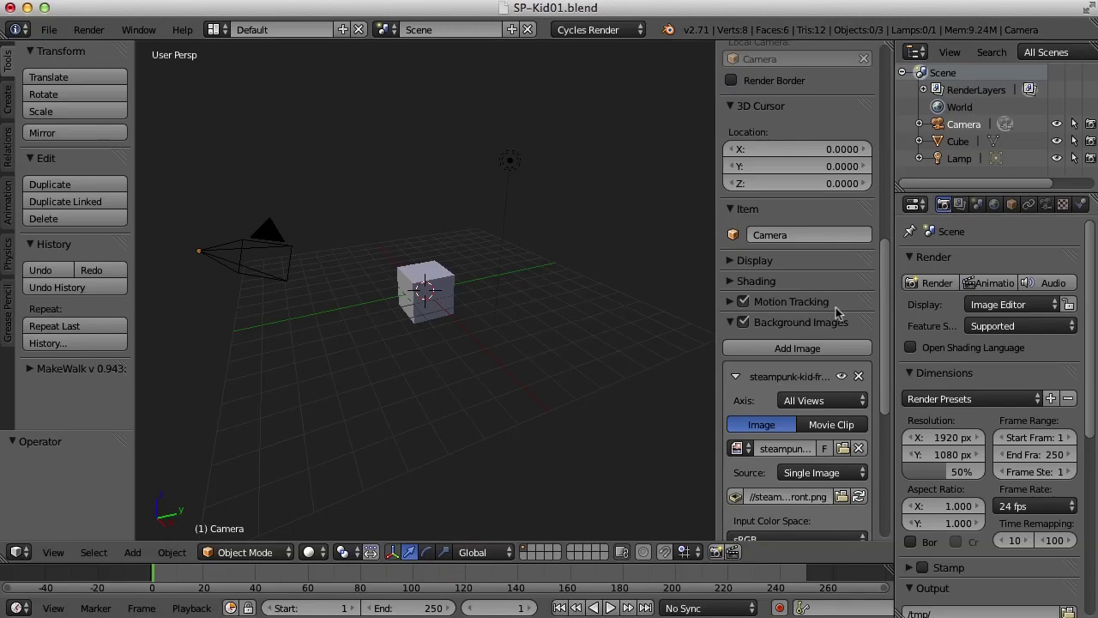
{"action": "left_click_drag", "start_coordinate": [883, 324], "coordinate": [886, 394]}
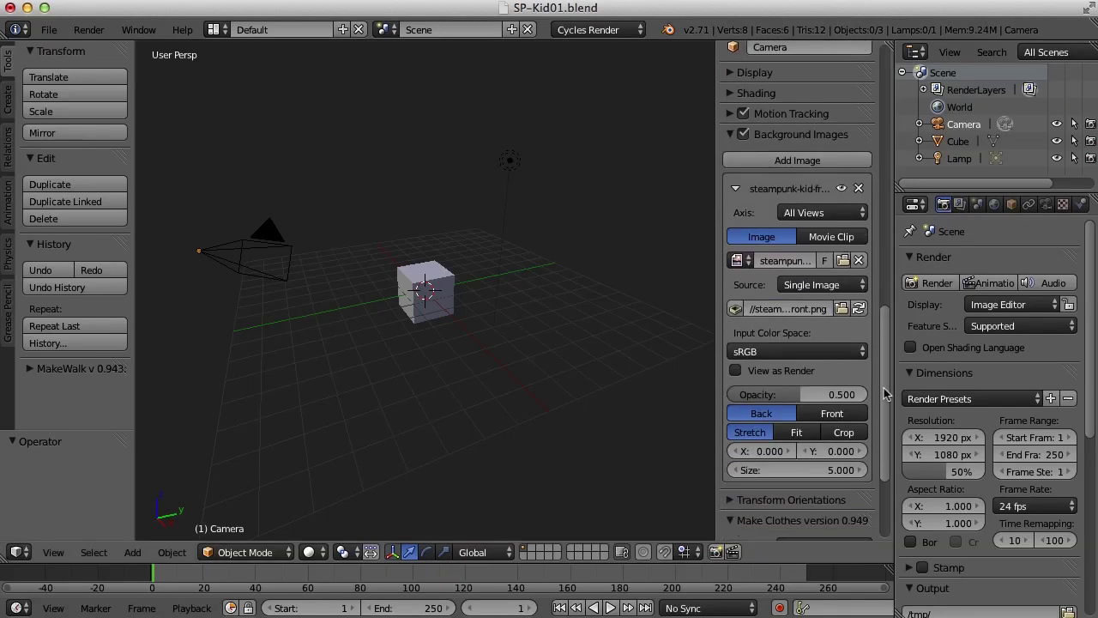
{"action": "left_click_drag", "start_coordinate": [718, 363], "coordinate": [674, 364]}
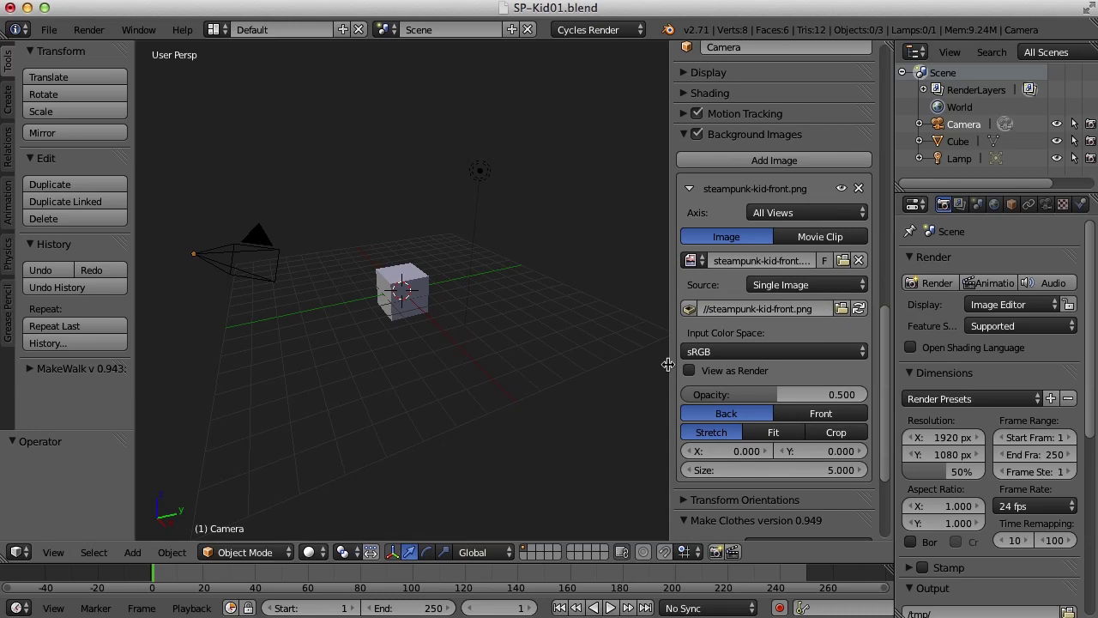
{"action": "left_click", "coordinate": [830, 221]}
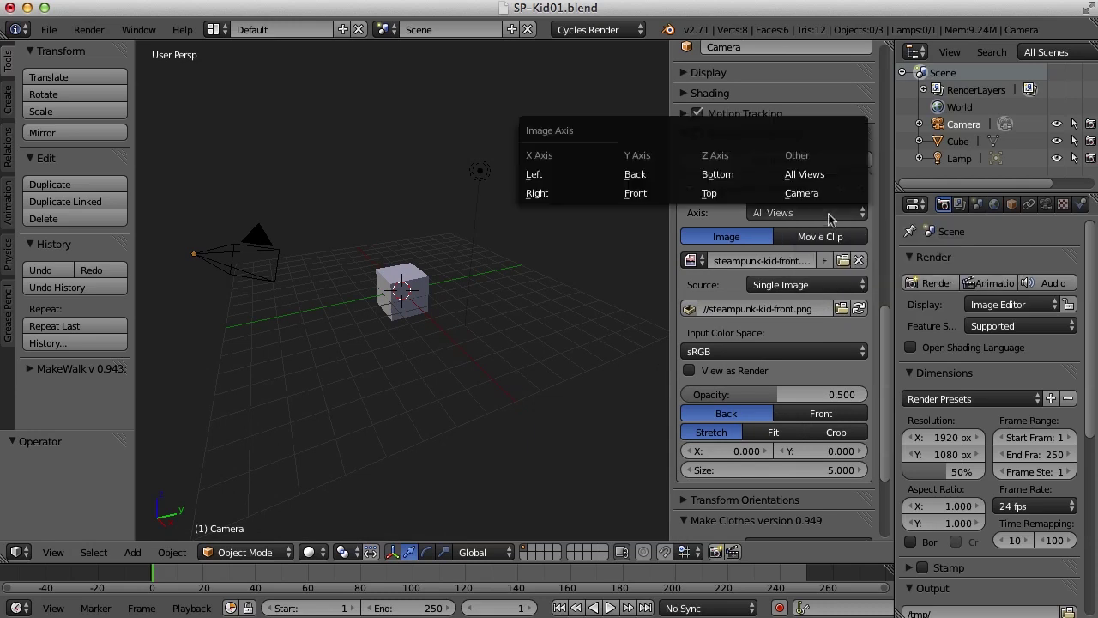
{"action": "left_click", "coordinate": [637, 195]}
{"action": "left_click", "coordinate": [689, 189]}
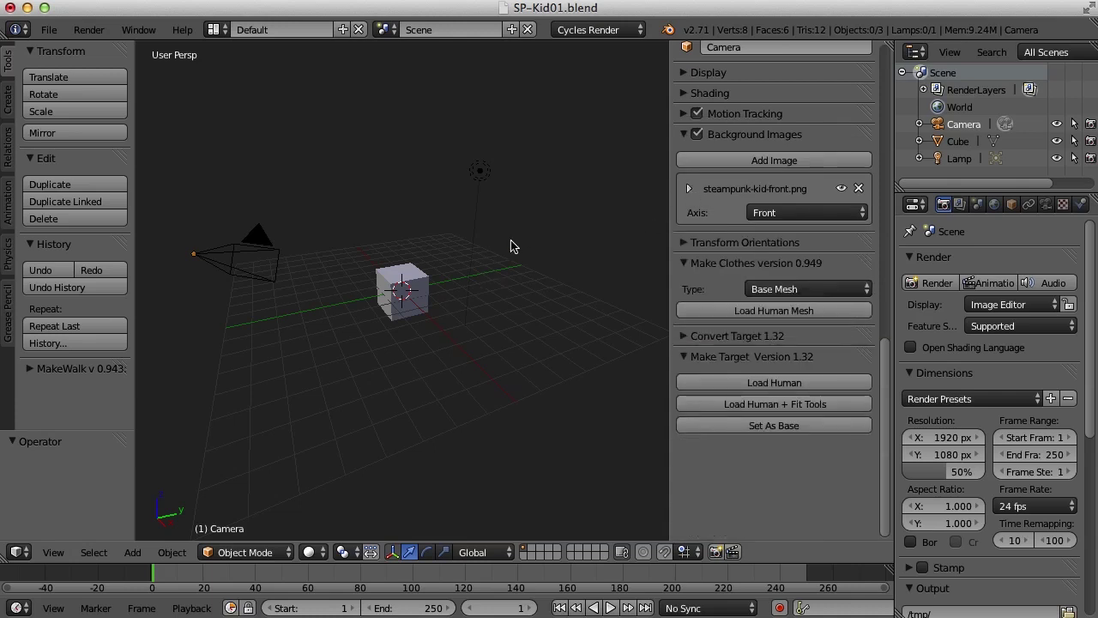
Step: Select all default objects (camera, cube, lamp) and delete them
{"action": "key", "text": "KP_1"}
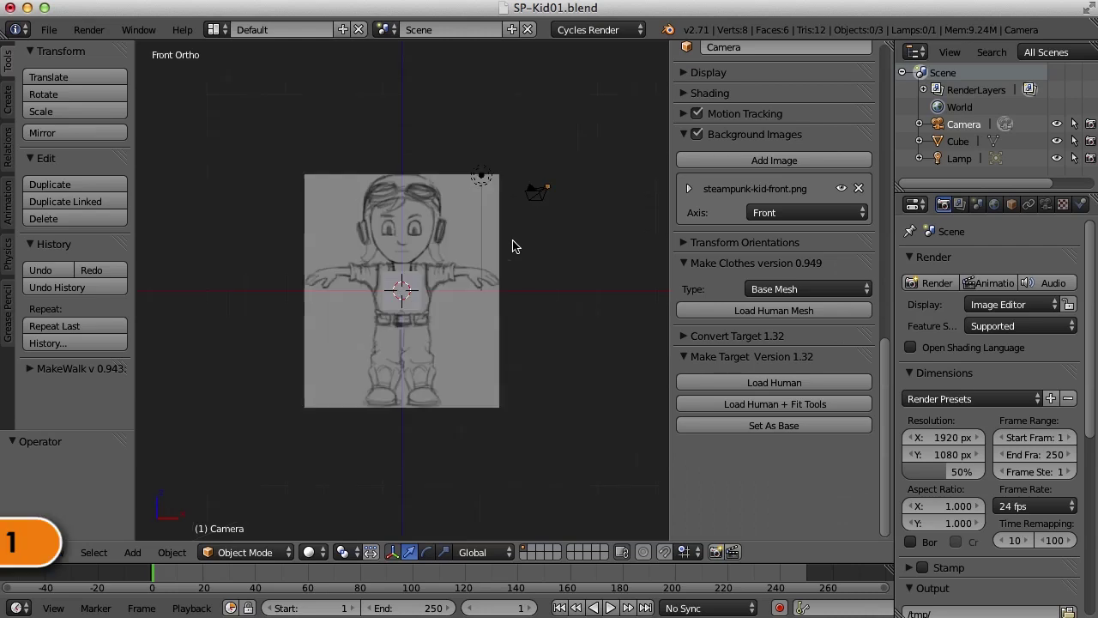
{"action": "middle_click_drag", "start_coordinate": [583, 151], "coordinate": [492, 289]}
{"action": "key", "text": "a"}
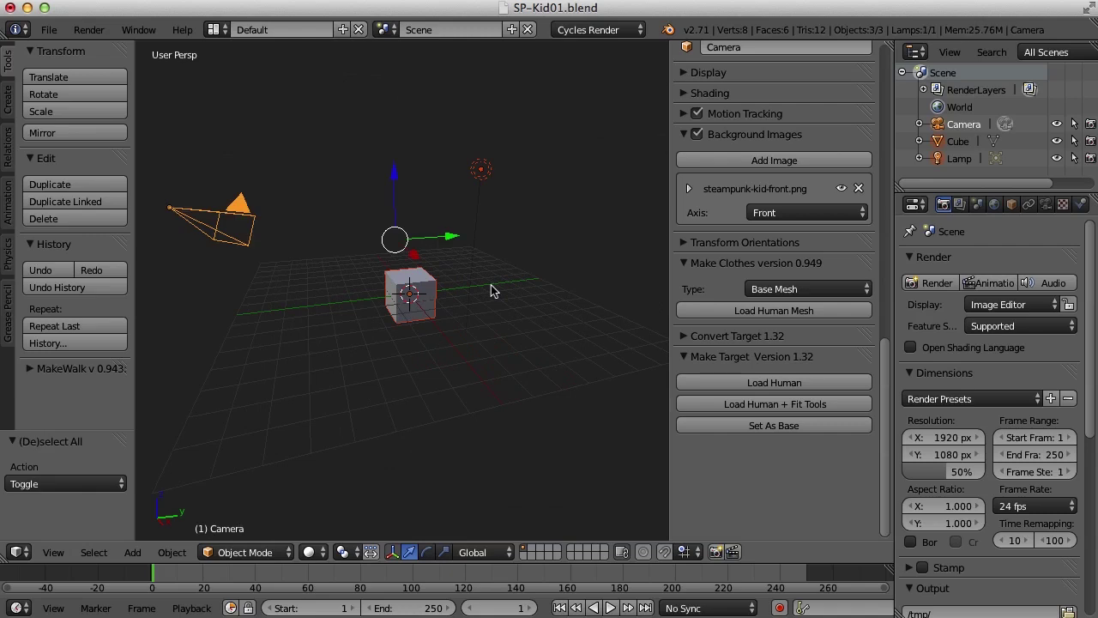
{"action": "key", "text": "x"}
{"action": "left_click", "coordinate": [491, 288]}
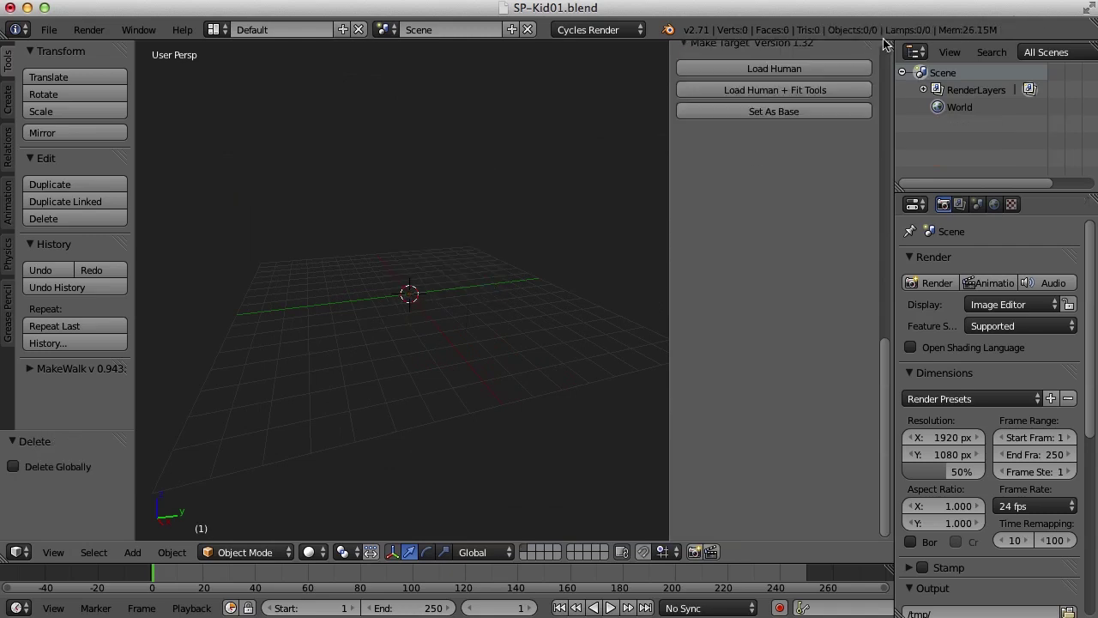
{"action": "left_click_drag", "start_coordinate": [898, 392], "coordinate": [893, 228]}
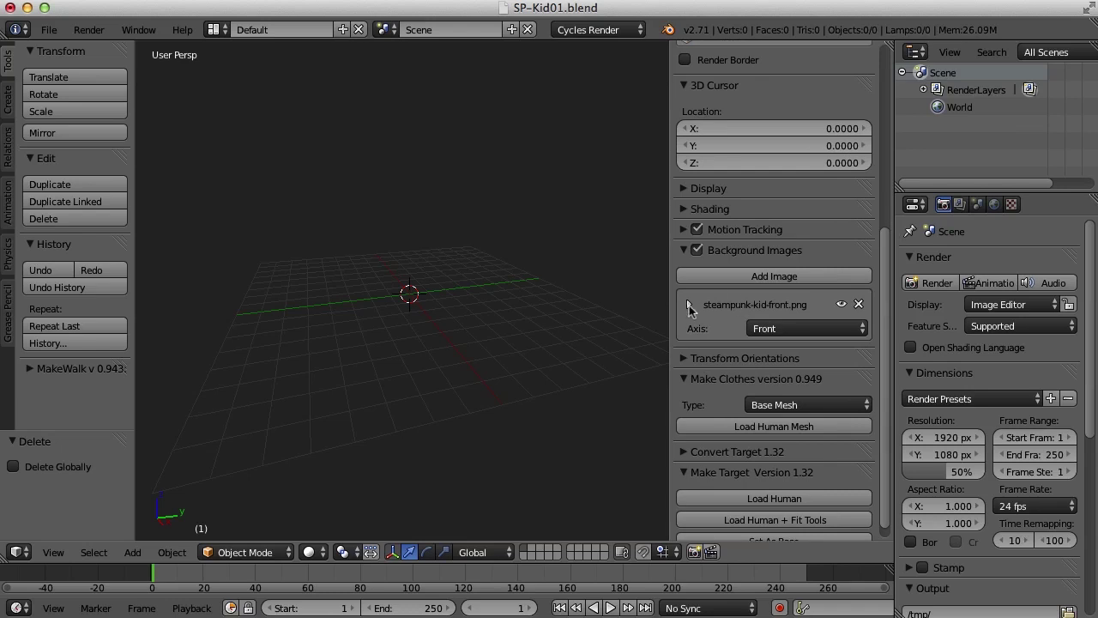
Step: Add steampunk-kid-side.png as a second background image shown only in the Right view
{"action": "left_click", "coordinate": [762, 279]}
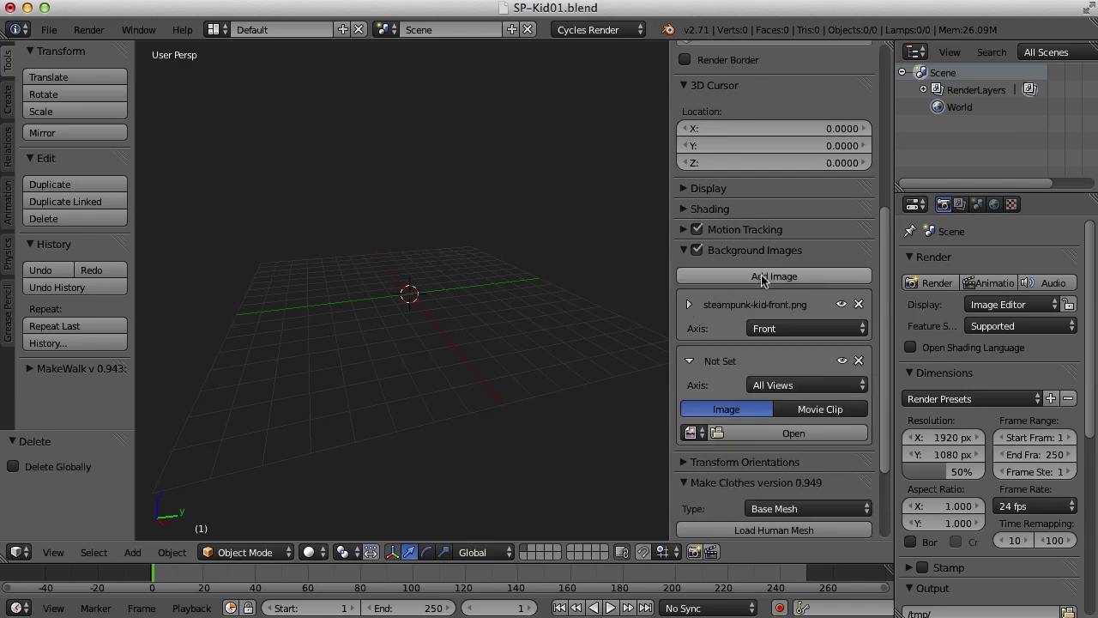
{"action": "left_click", "coordinate": [786, 433]}
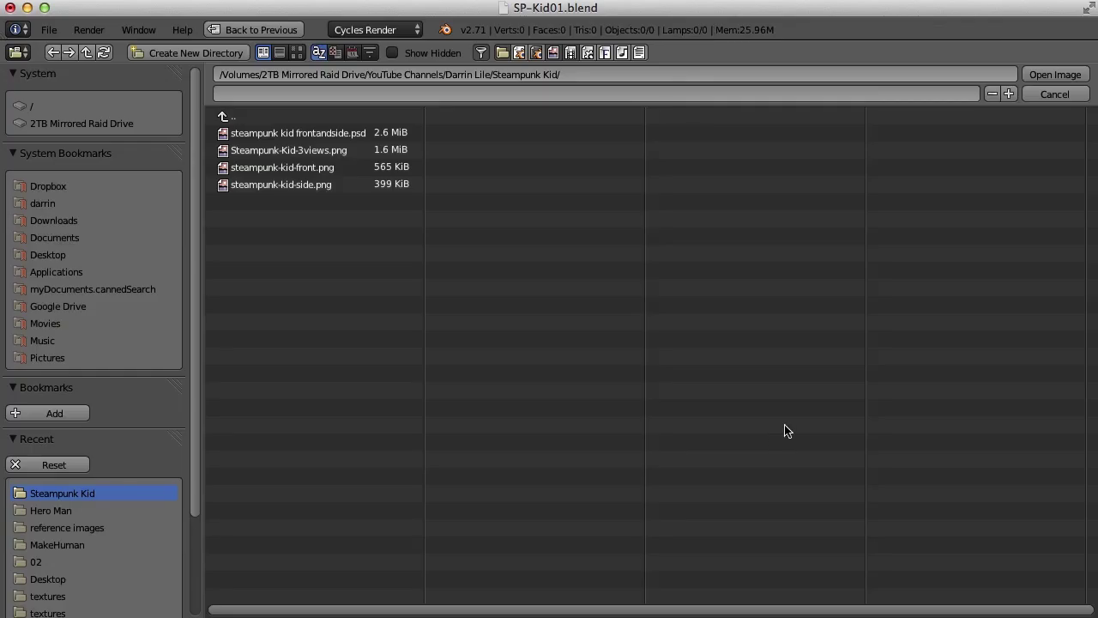
{"action": "left_click", "coordinate": [283, 185]}
{"action": "left_click", "coordinate": [1048, 75]}
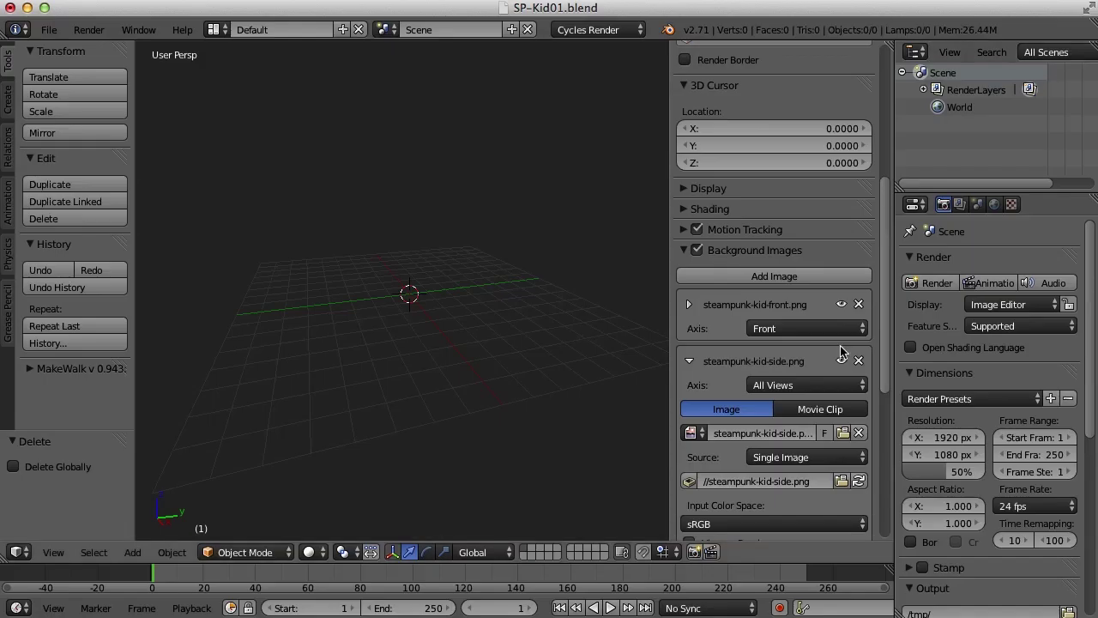
{"action": "left_click", "coordinate": [793, 388]}
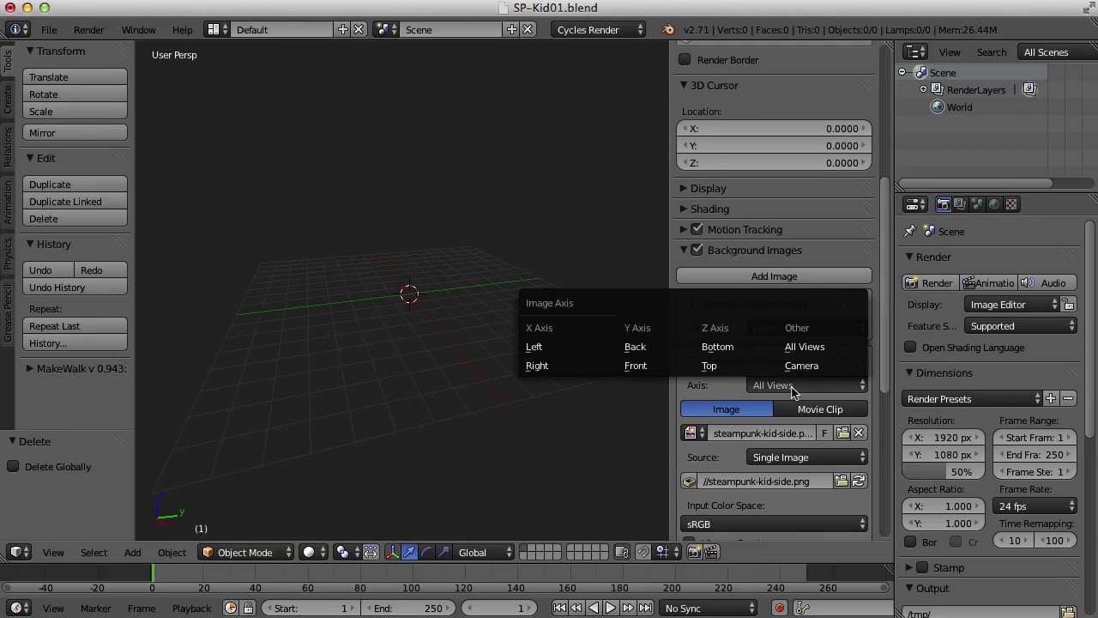
{"action": "left_click", "coordinate": [548, 365]}
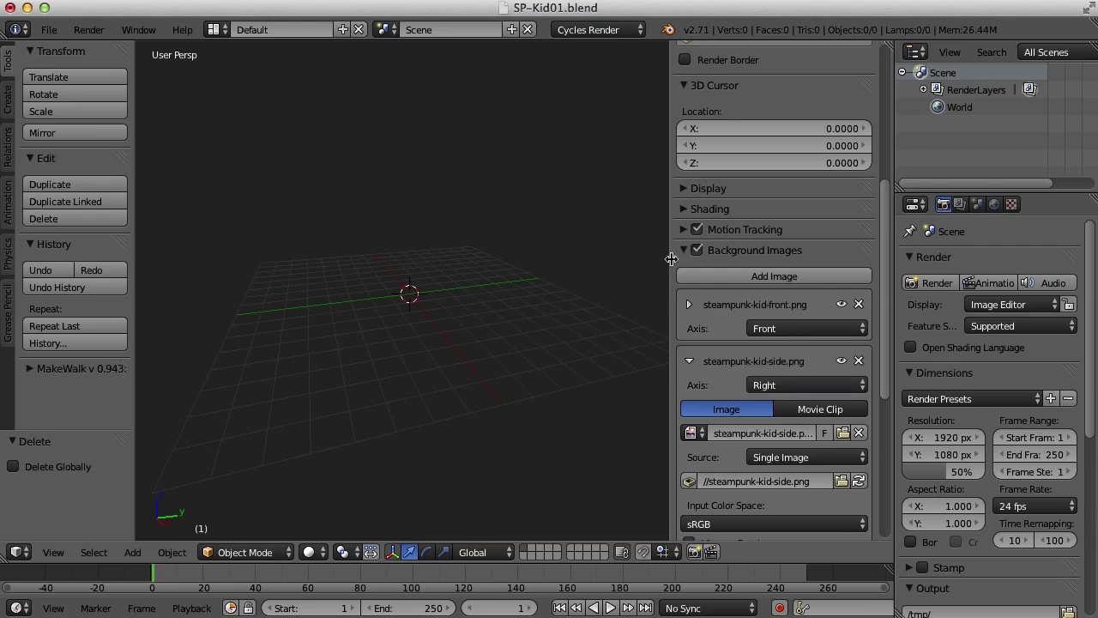
Step: Hide the sidebar, check the right and front views, and return to a perspective view
{"action": "key", "text": "n"}
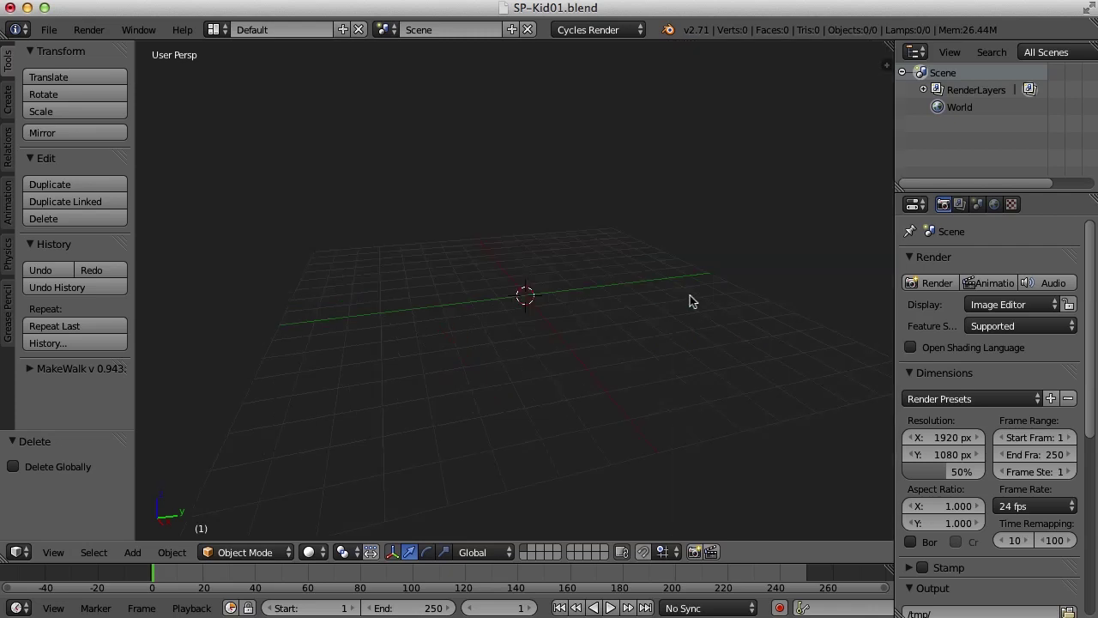
{"action": "key", "text": "KP_3"}
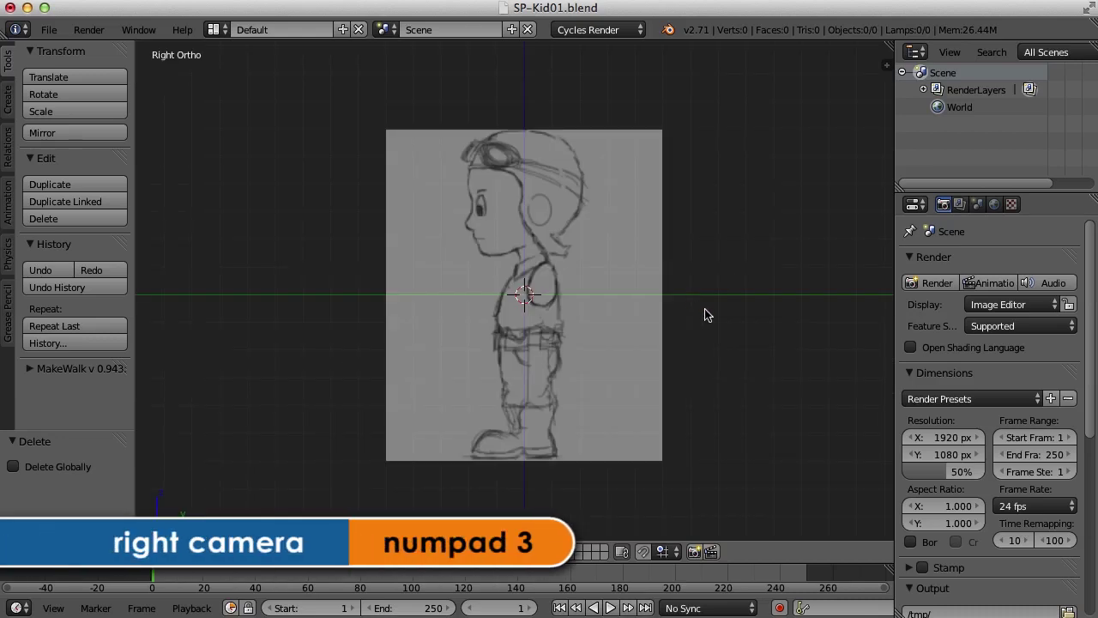
{"action": "key", "text": "KP_1"}
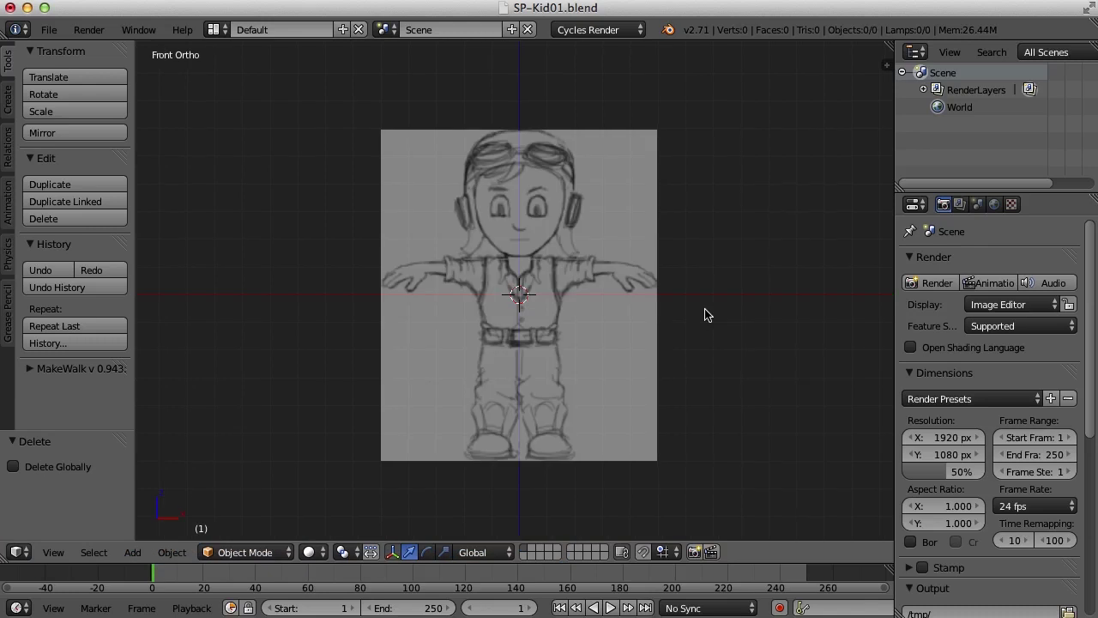
{"action": "middle_click_drag", "start_coordinate": [735, 235], "coordinate": [669, 289]}
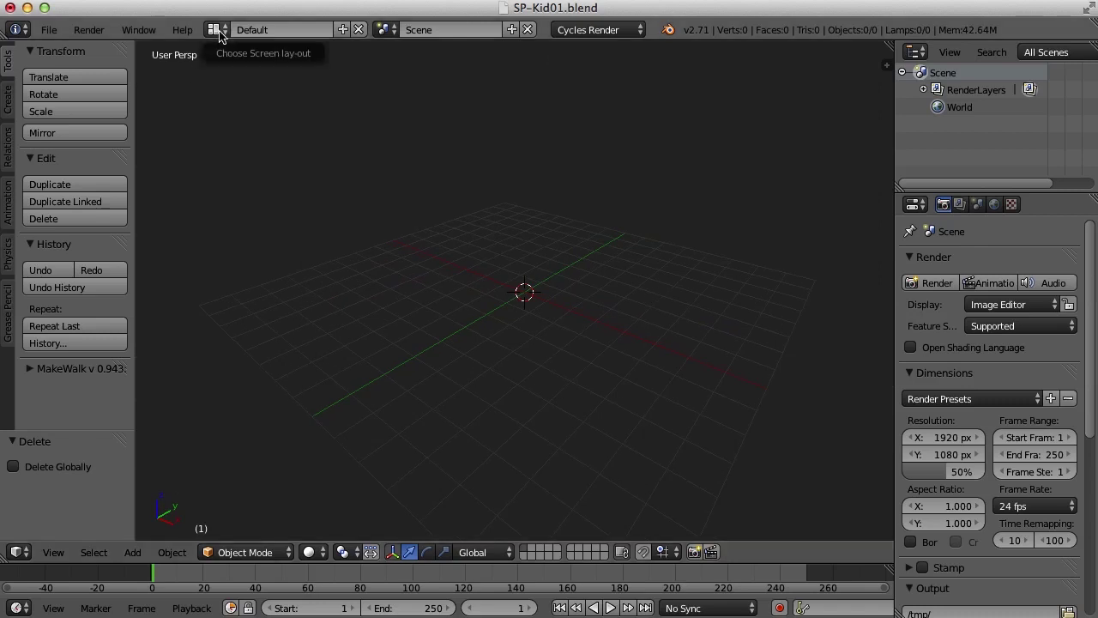
Step: Create a new screen layout named 'character modeling'
{"action": "left_click", "coordinate": [342, 31]}
{"action": "left_click", "coordinate": [299, 29]}
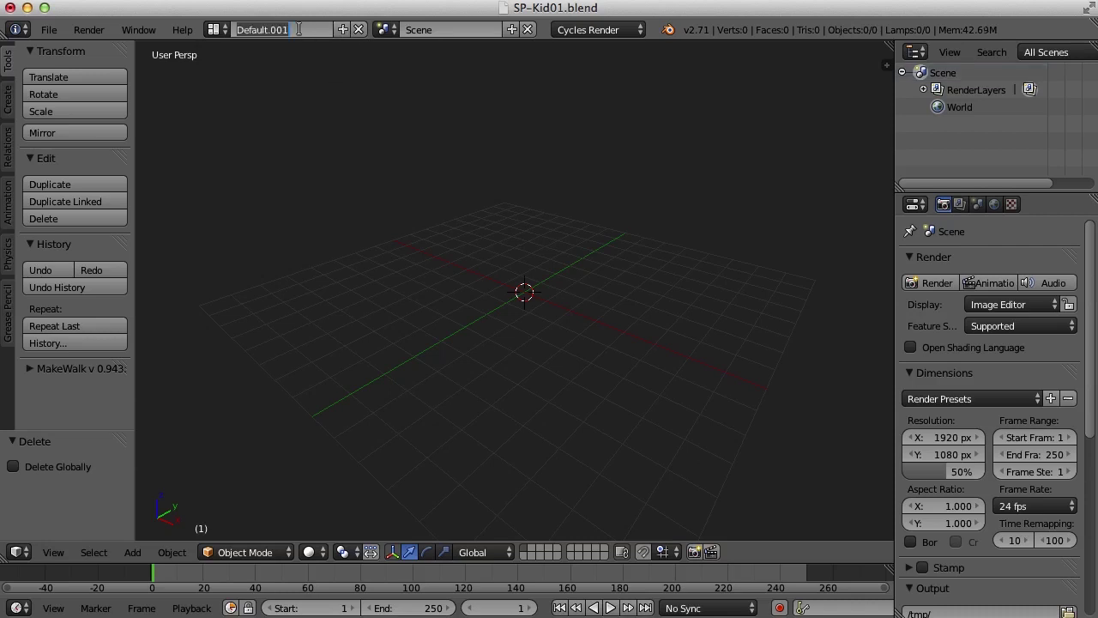
{"action": "type", "text": "character"}
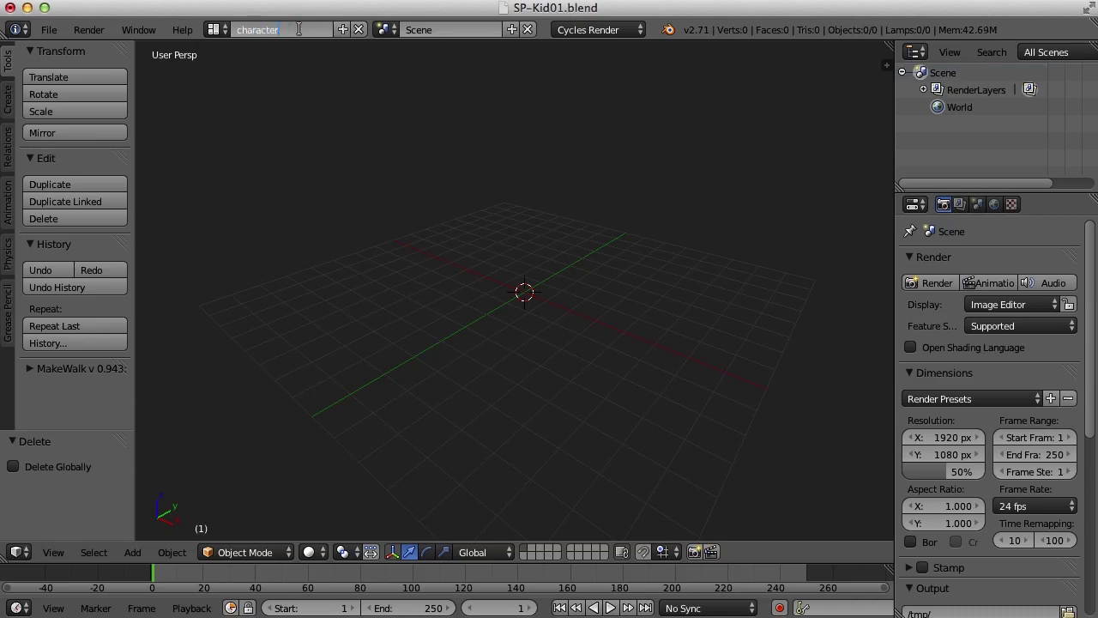
{"action": "type", "text": " modeling"}
{"action": "key", "text": "Return"}
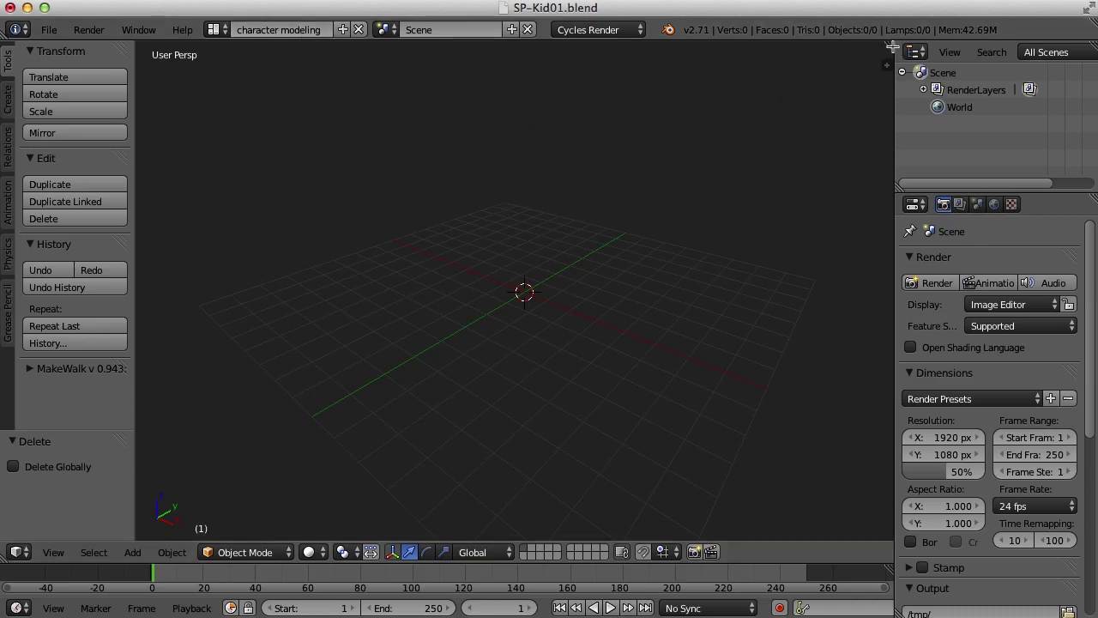
Step: Split the viewport into zoomed-in Front Ortho and Right Ortho views, with the front Properties shelf showing
{"action": "key", "text": "t"}
{"action": "left_click_drag", "start_coordinate": [892, 42], "coordinate": [442, 134]}
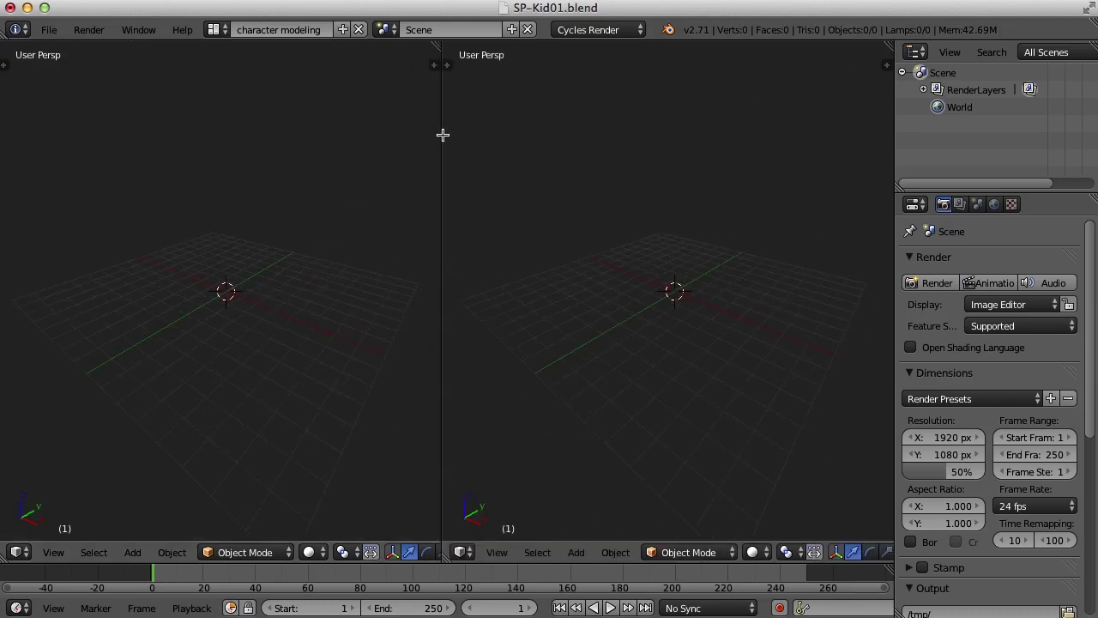
{"action": "key", "text": "KP_5"}
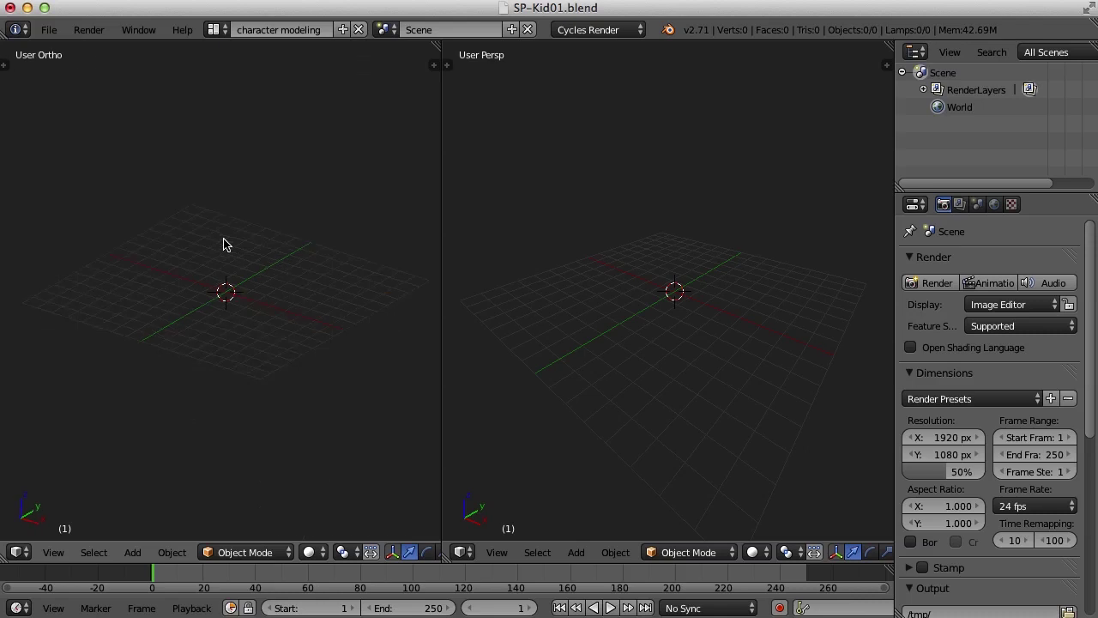
{"action": "key", "text": "KP_1"}
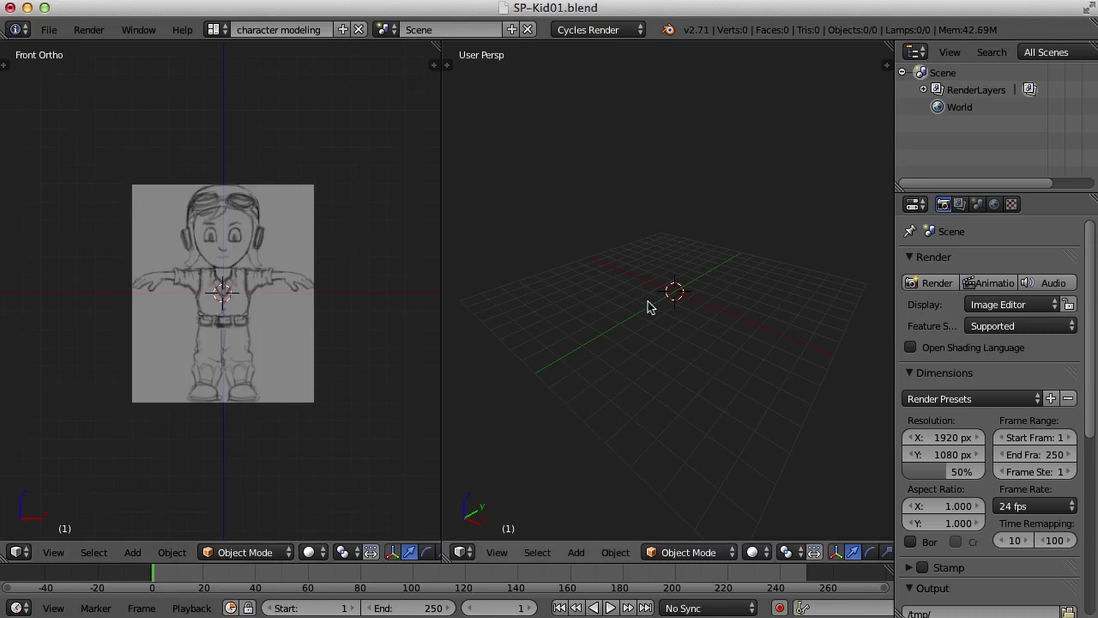
{"action": "key", "text": "KP_3"}
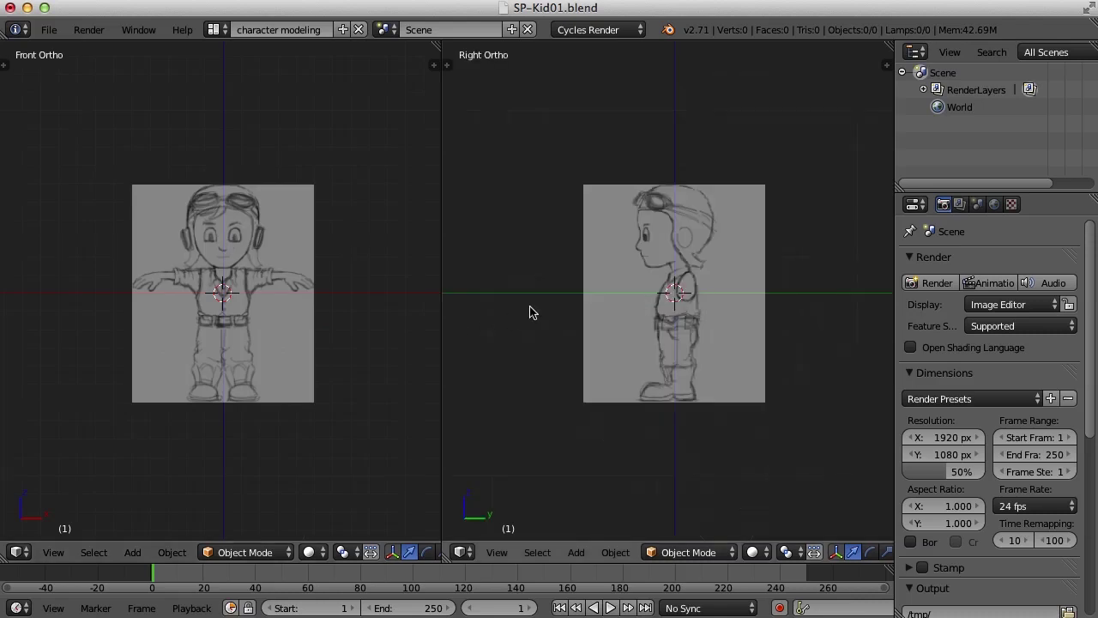
{"action": "scroll", "coordinate": [289, 316], "scroll_direction": "up", "scroll_amount": 2}
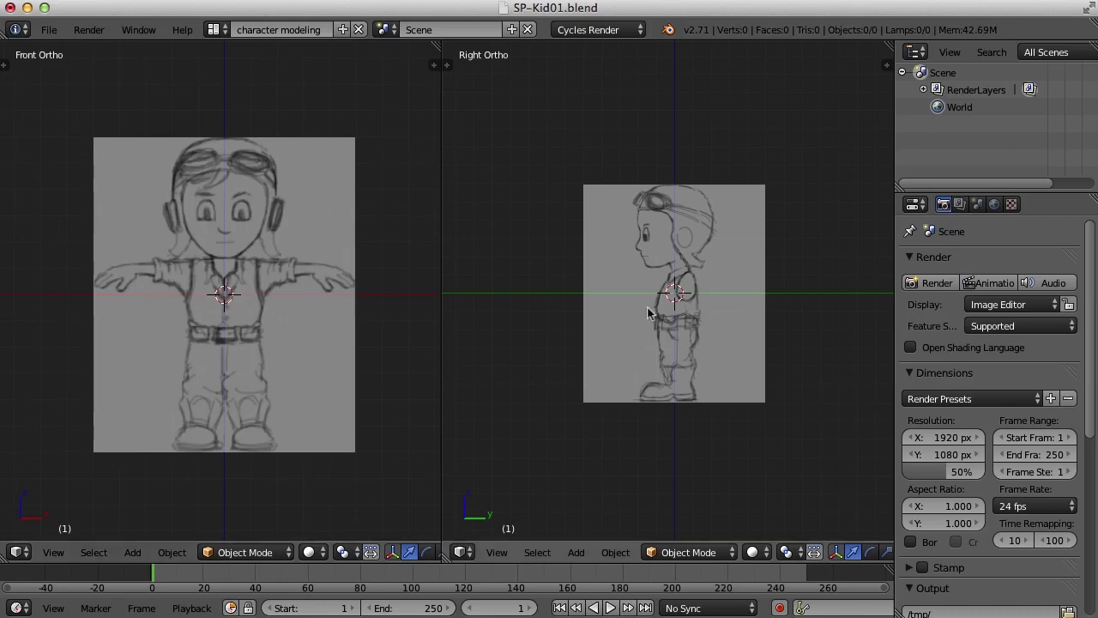
{"action": "scroll", "coordinate": [655, 312], "scroll_direction": "up", "scroll_amount": 2}
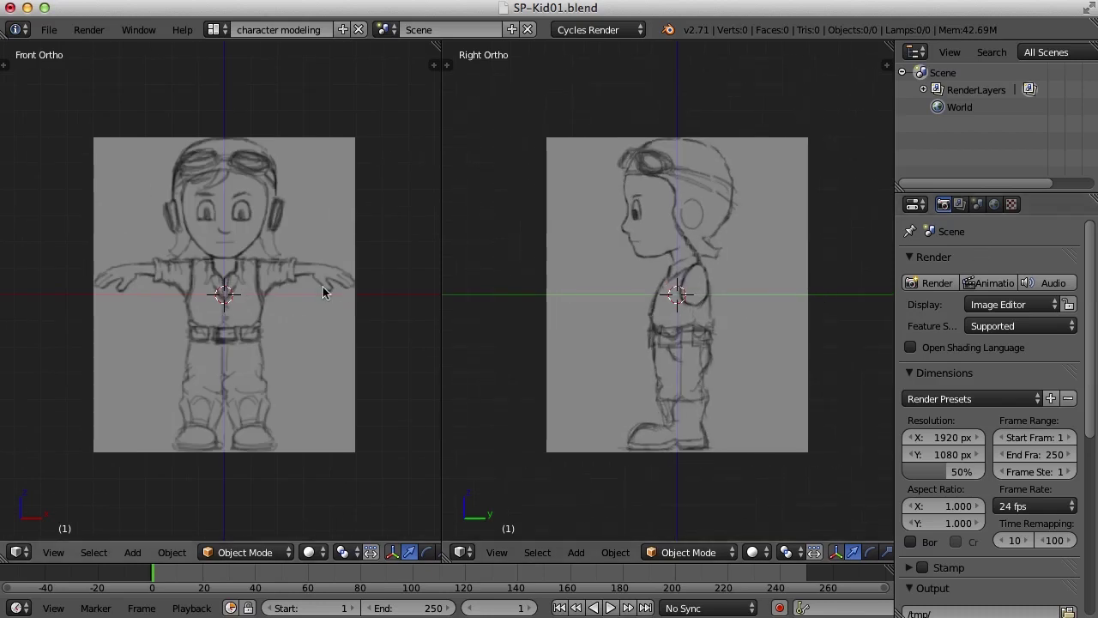
{"action": "key", "text": "n"}
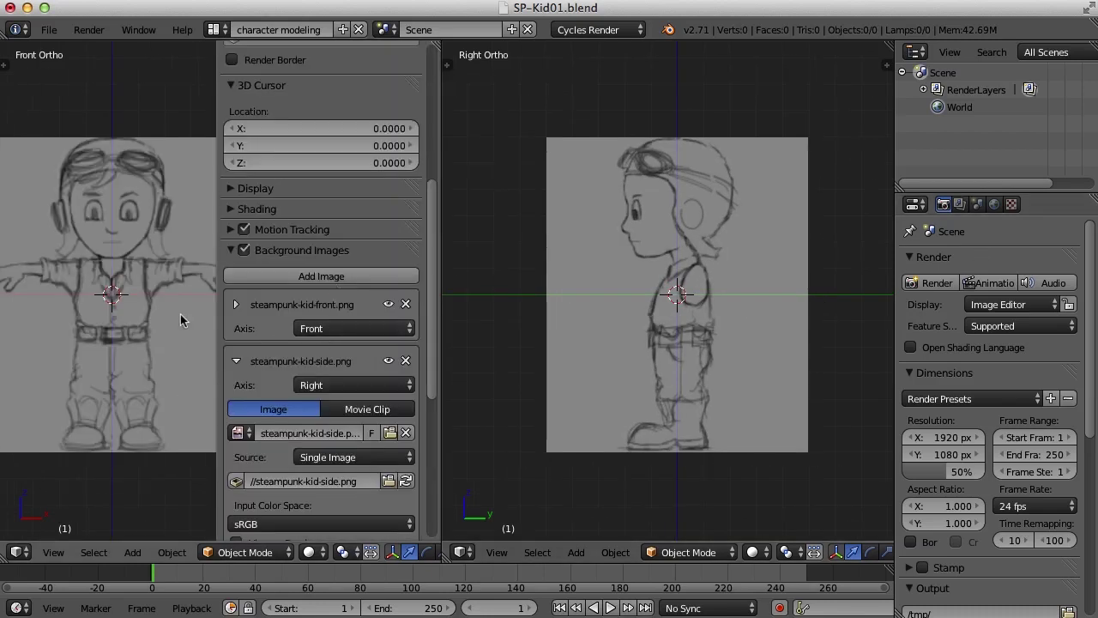
Step: Raise the front reference sketch by setting its vertical offset to 5
{"action": "left_click_drag", "start_coordinate": [219, 275], "coordinate": [343, 275]}
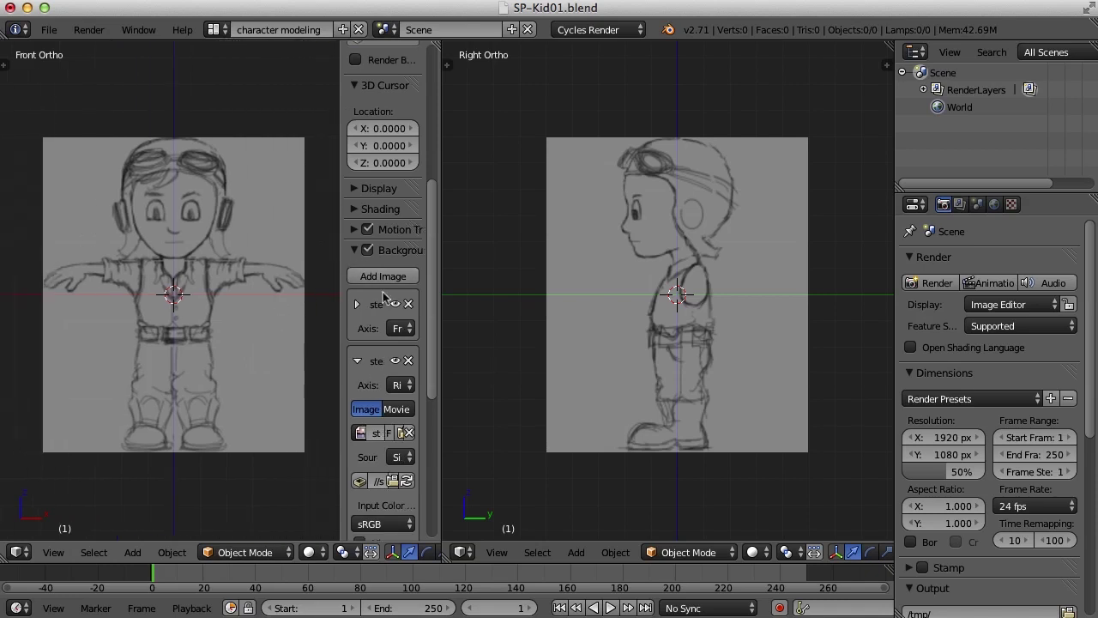
{"action": "left_click_drag", "start_coordinate": [441, 294], "coordinate": [513, 294]}
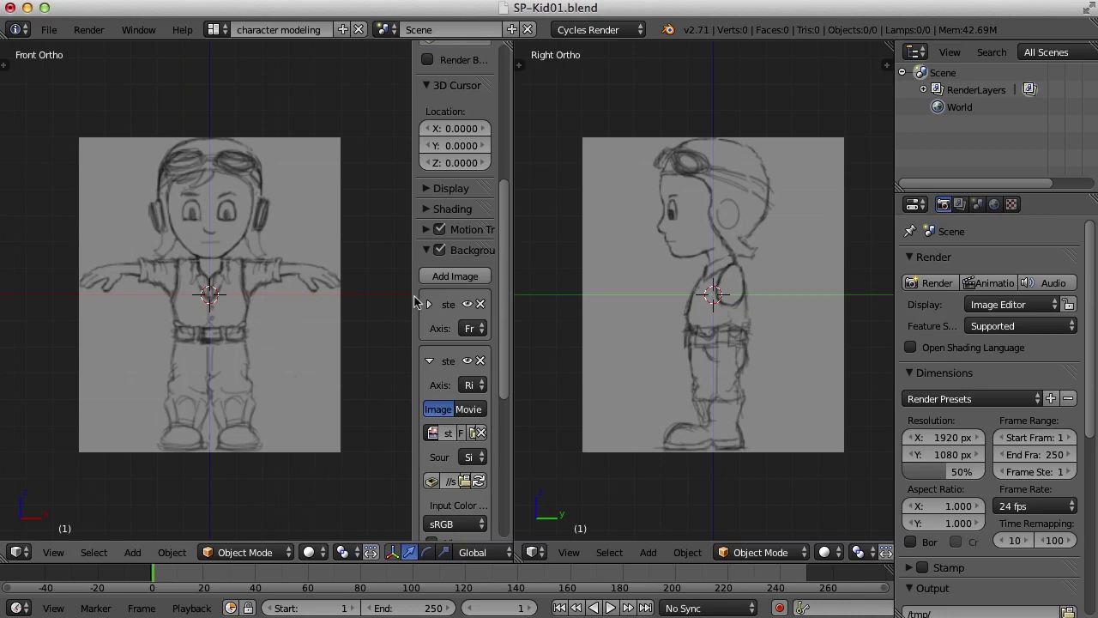
{"action": "left_click_drag", "start_coordinate": [411, 299], "coordinate": [300, 297]}
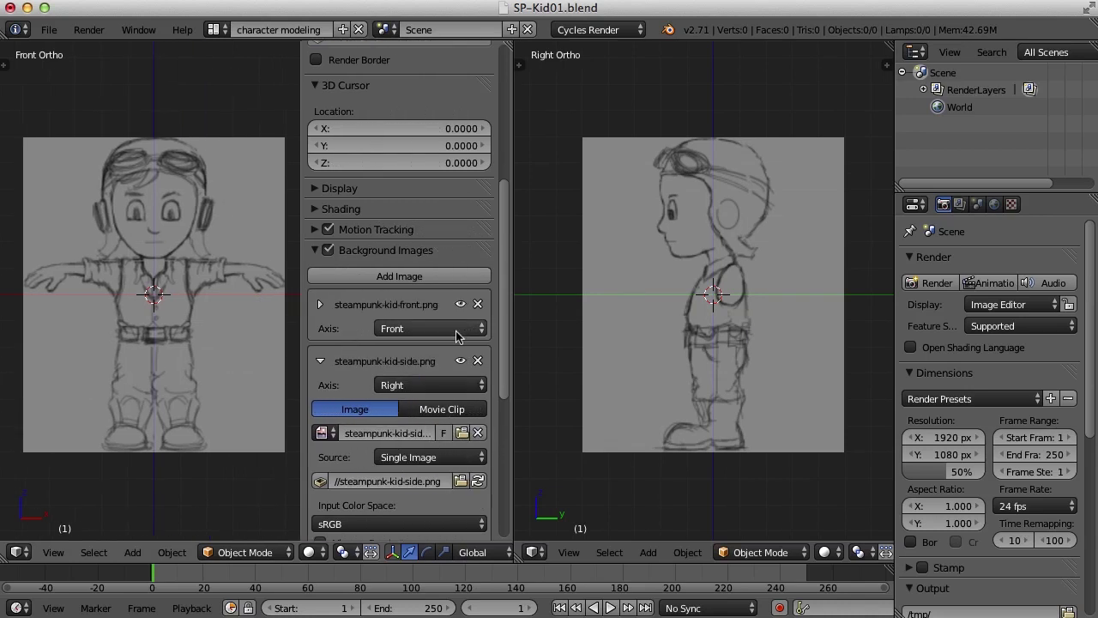
{"action": "left_click", "coordinate": [321, 306]}
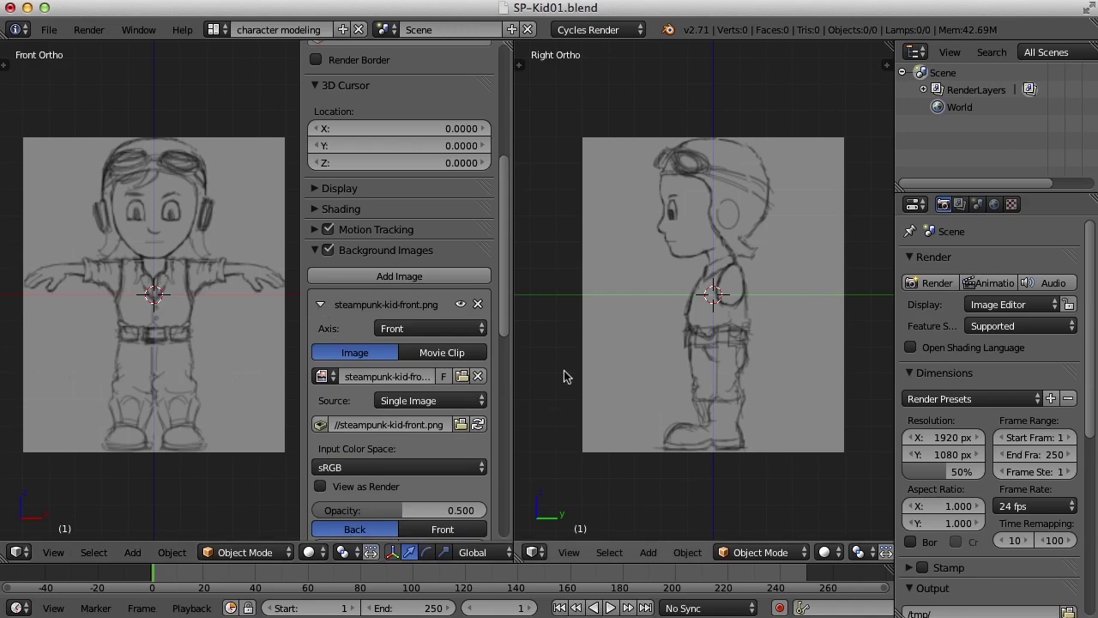
{"action": "left_click_drag", "start_coordinate": [505, 326], "coordinate": [500, 389]}
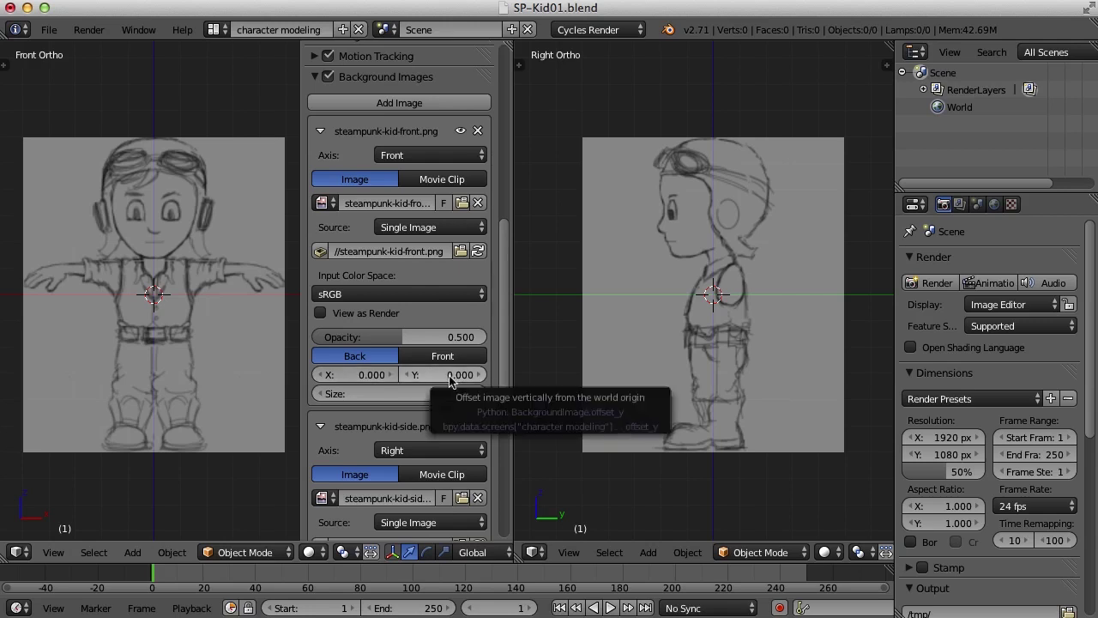
{"action": "left_click_drag", "start_coordinate": [447, 382], "coordinate": [493, 409]}
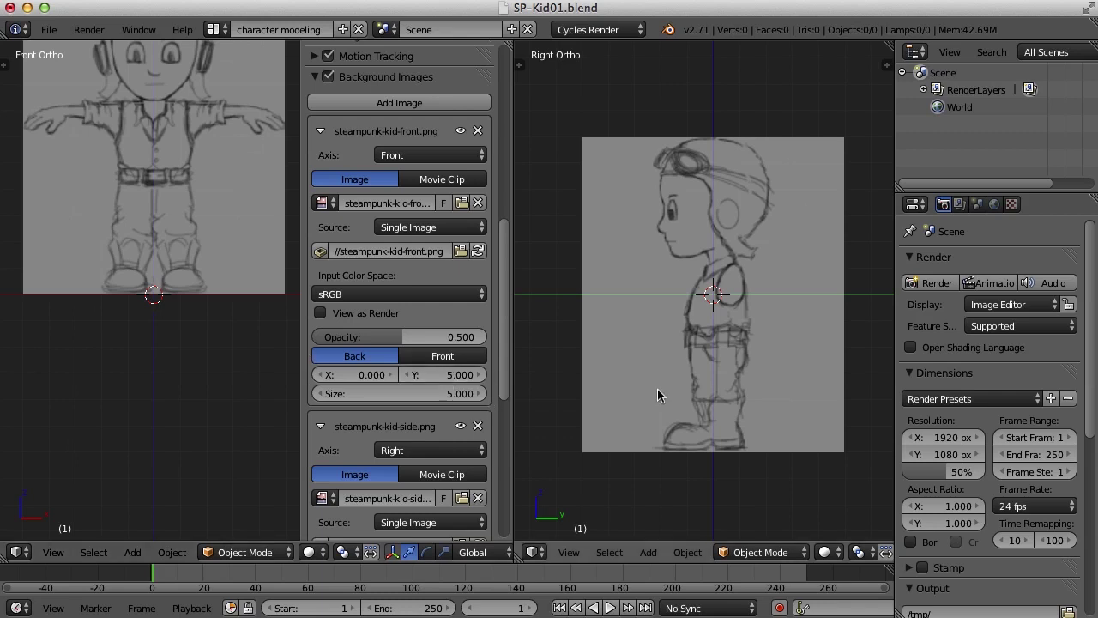
Step: Set the side reference sketch's vertical offset to 5 in the side view's panel
{"action": "key", "text": "n"}
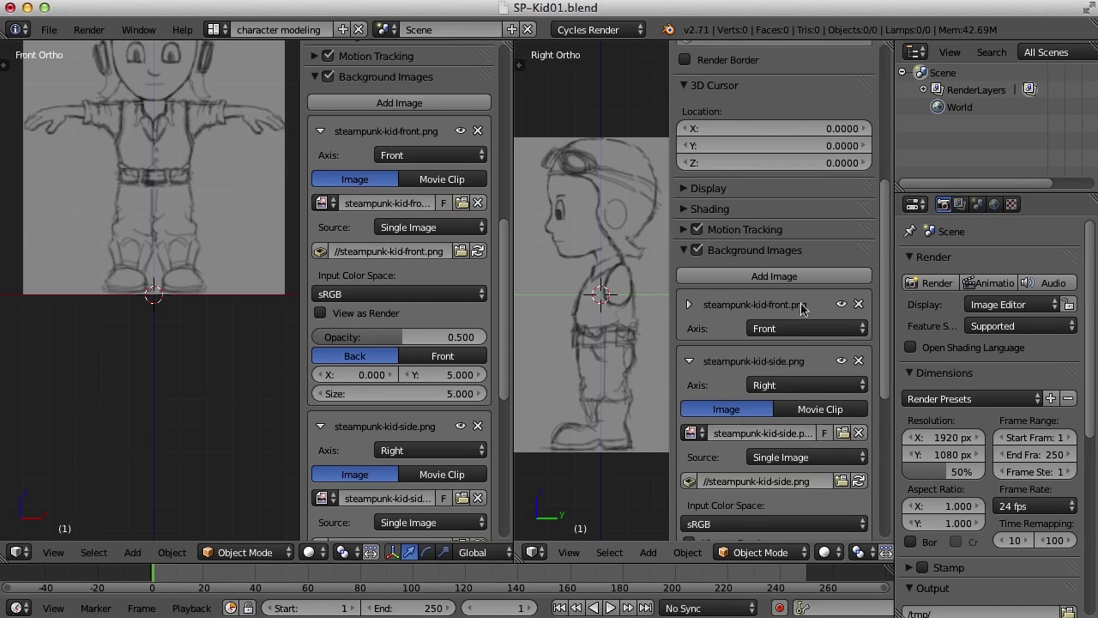
{"action": "left_click_drag", "start_coordinate": [669, 301], "coordinate": [705, 300]}
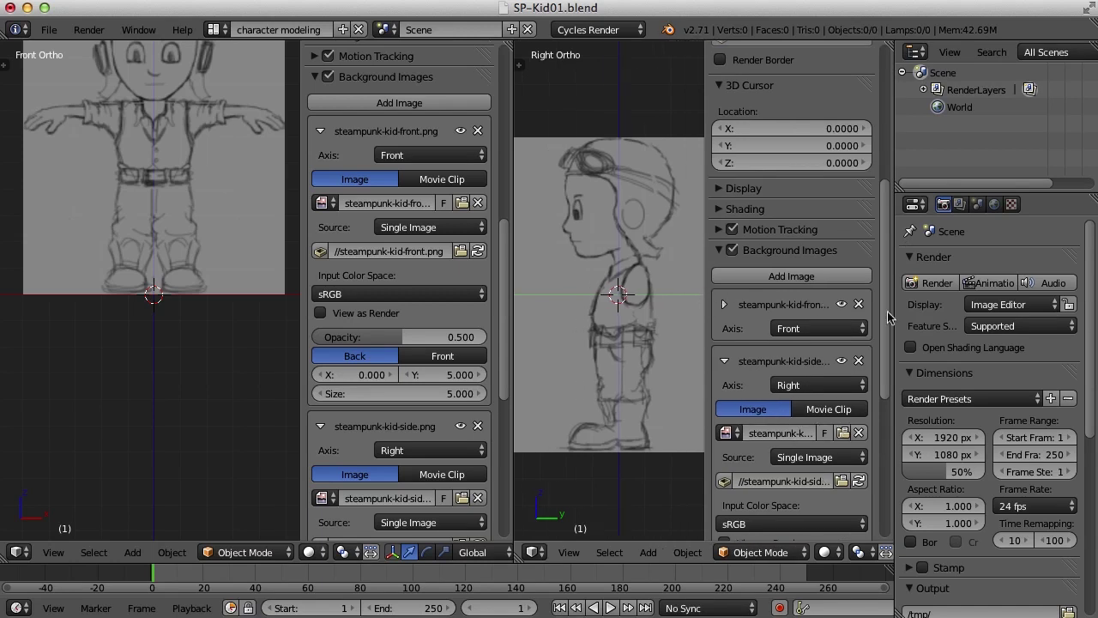
{"action": "scroll", "coordinate": [885, 326], "scroll_direction": "down", "scroll_amount": 3}
{"action": "scroll", "coordinate": [883, 349], "scroll_direction": "down", "scroll_amount": 5}
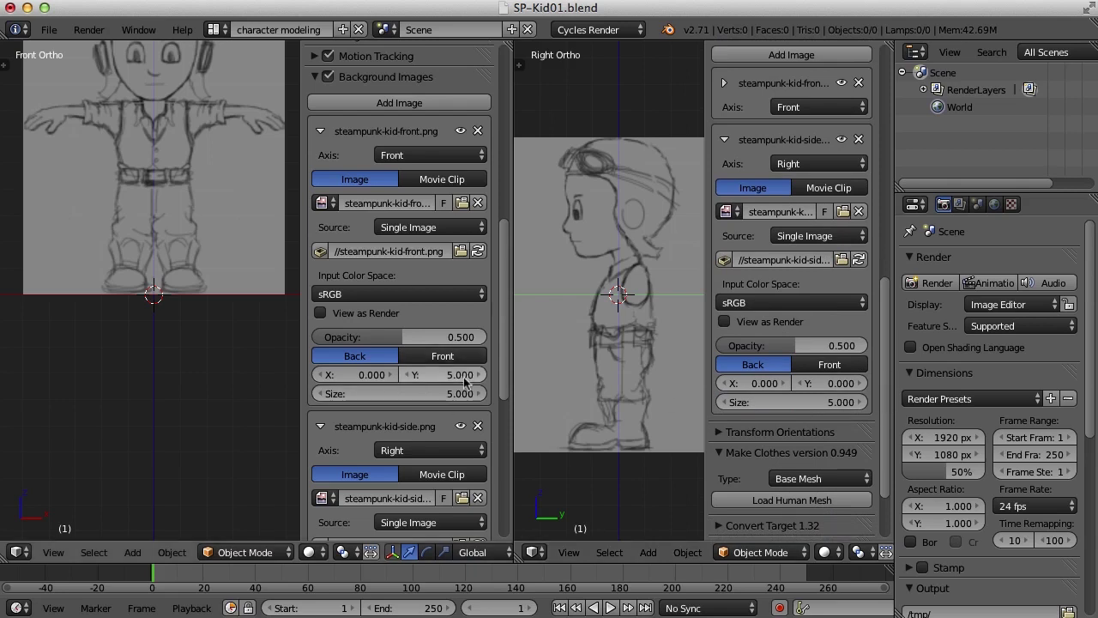
{"action": "left_click", "coordinate": [848, 384]}
{"action": "type", "text": "5"}
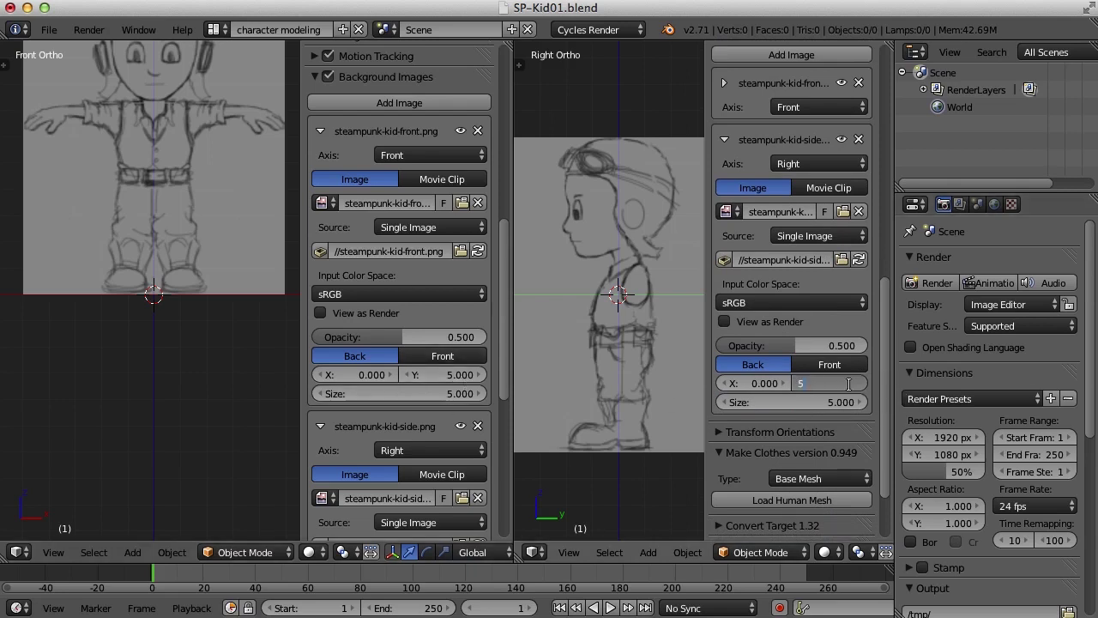
{"action": "key", "text": "Return"}
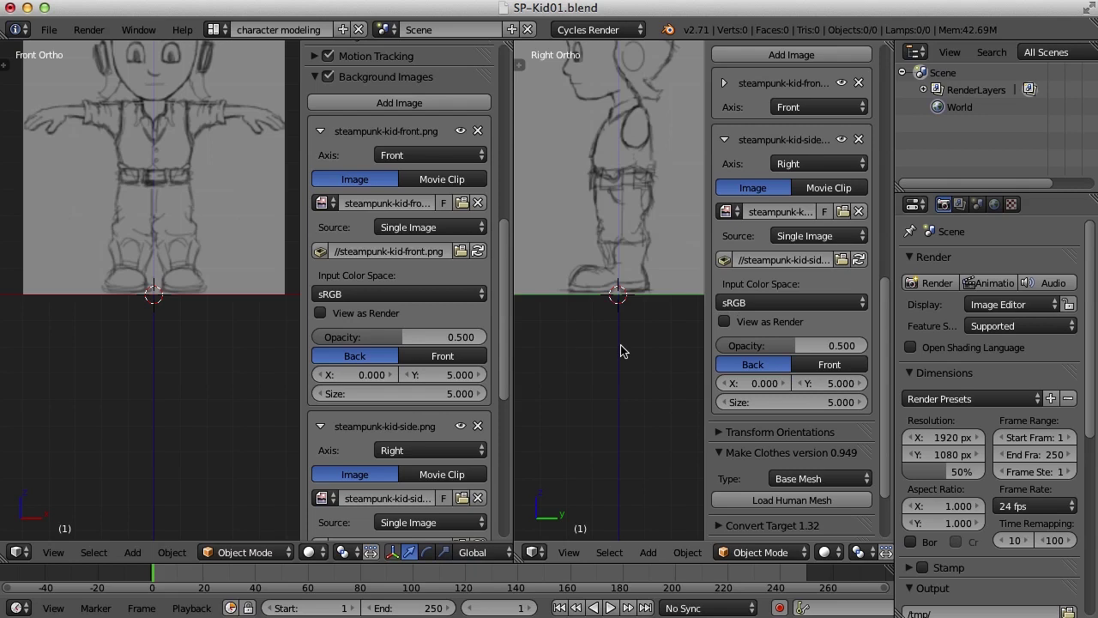
Step: Hide the panels and pan both views so the full raised sketches are visible
{"action": "key", "text": "n"}
{"action": "key", "text": "n"}
{"action": "scroll", "coordinate": [774, 282], "scroll_direction": "up", "scroll_amount": 2}
{"action": "middle_click_drag", "start_coordinate": [774, 282], "coordinate": [775, 461], "text": "shift"}
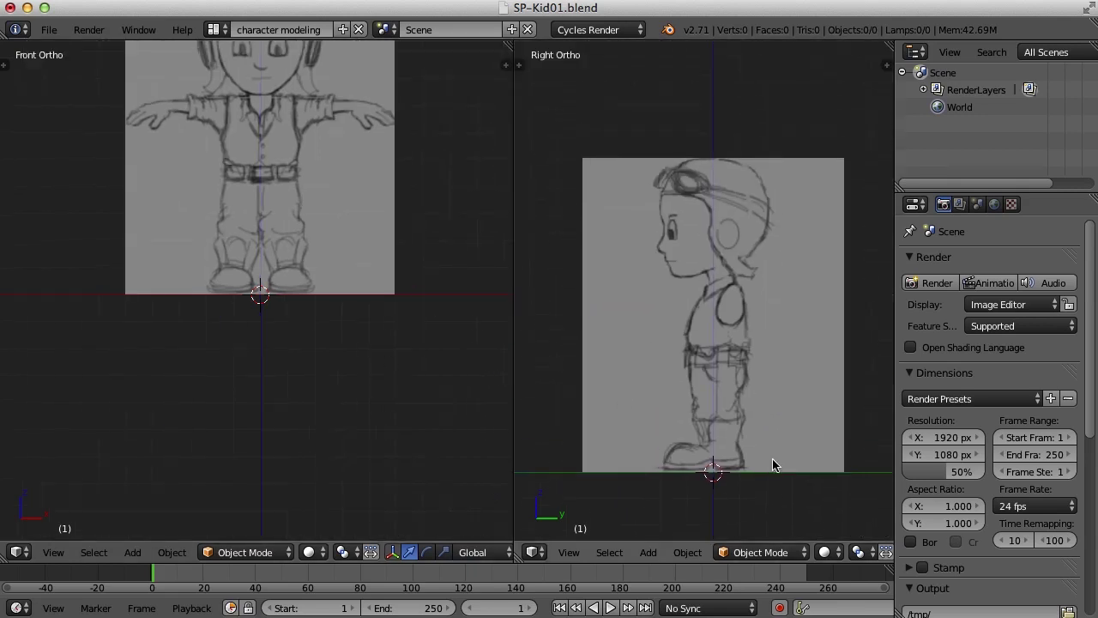
{"action": "mouse_move", "coordinate": [307, 197]}
{"action": "middle_mouse_down", "text": "shift"}
{"action": "mouse_move", "coordinate": [320, 377]}
{"action": "mouse_move", "coordinate": [331, 368]}
{"action": "middle_mouse_up", "text": "shift"}
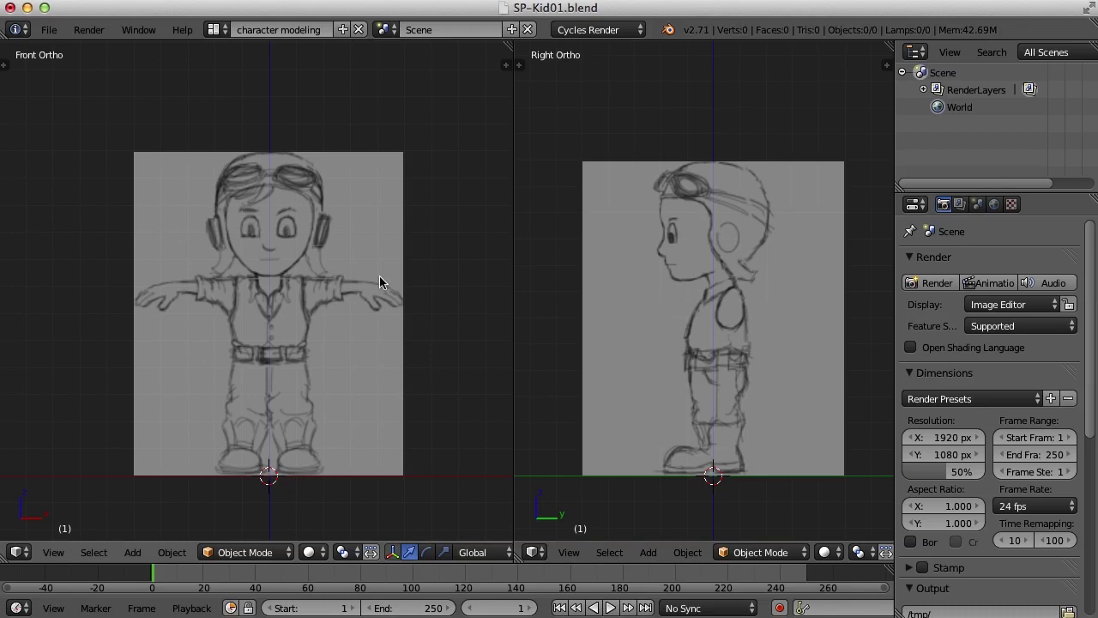
{"action": "key", "text": "n"}
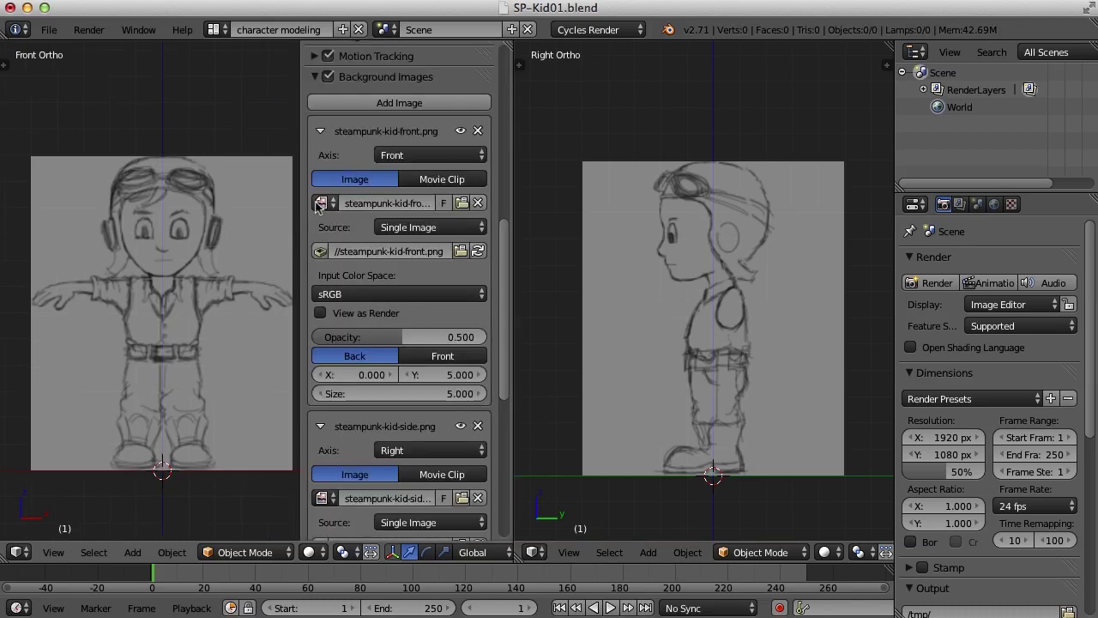
Step: Set the front reference sketch's opacity to 0.25
{"action": "left_click", "coordinate": [320, 426]}
{"action": "left_click_drag", "start_coordinate": [403, 341], "coordinate": [375, 339]}
{"action": "left_click", "coordinate": [469, 336]}
{"action": "type", "text": "0.25"}
{"action": "key", "text": "Return"}
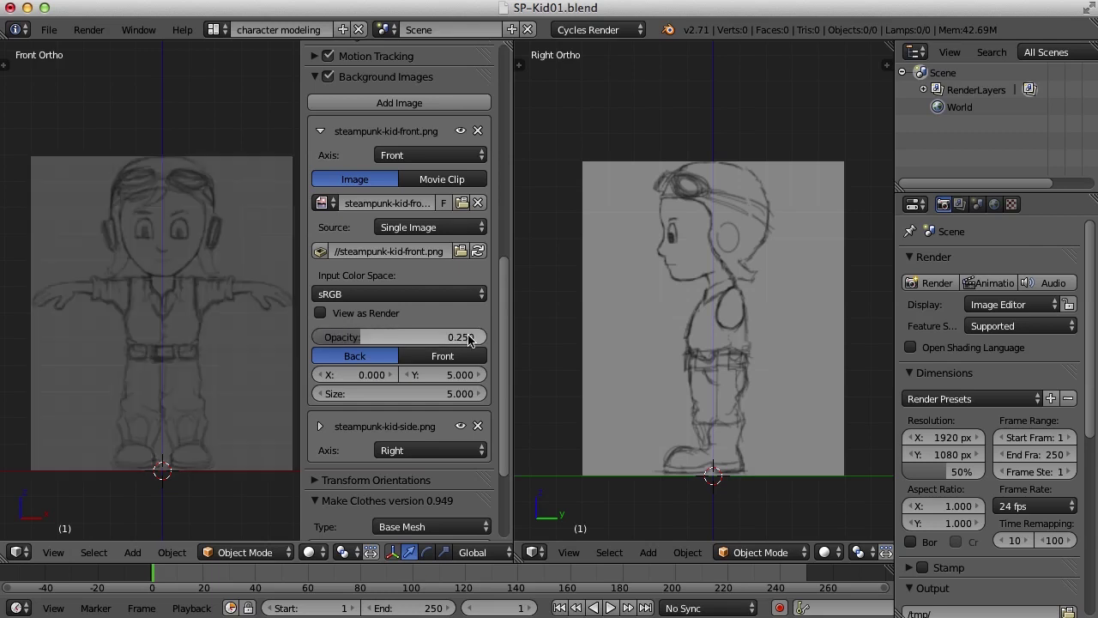
Step: Set the side reference sketch's opacity to 0.25
{"action": "key", "text": "n"}
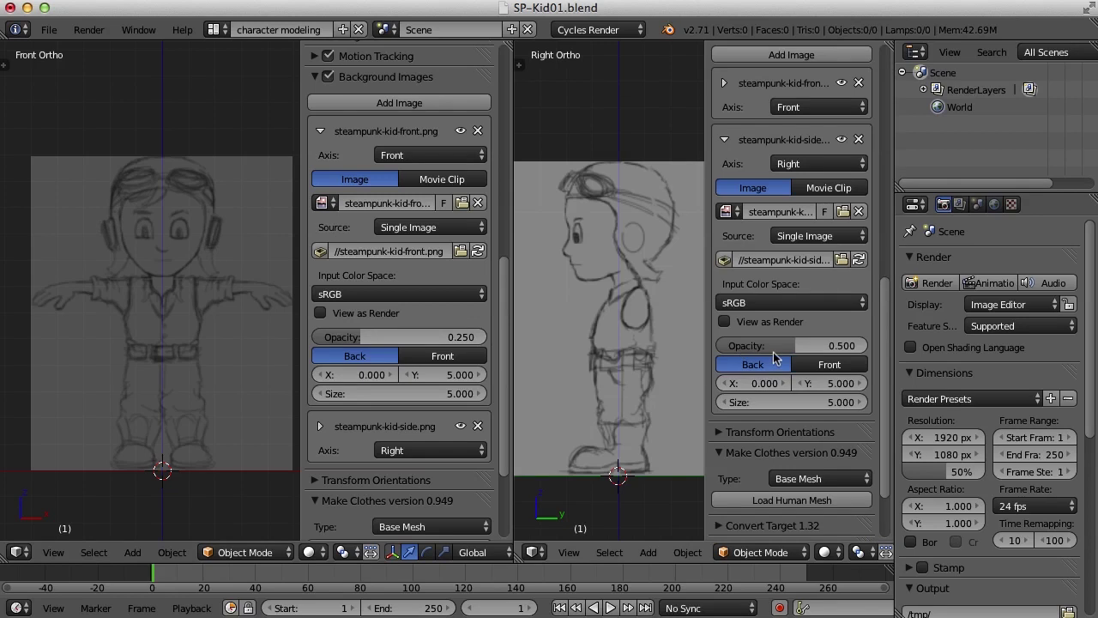
{"action": "left_click_drag", "start_coordinate": [706, 165], "coordinate": [673, 170]}
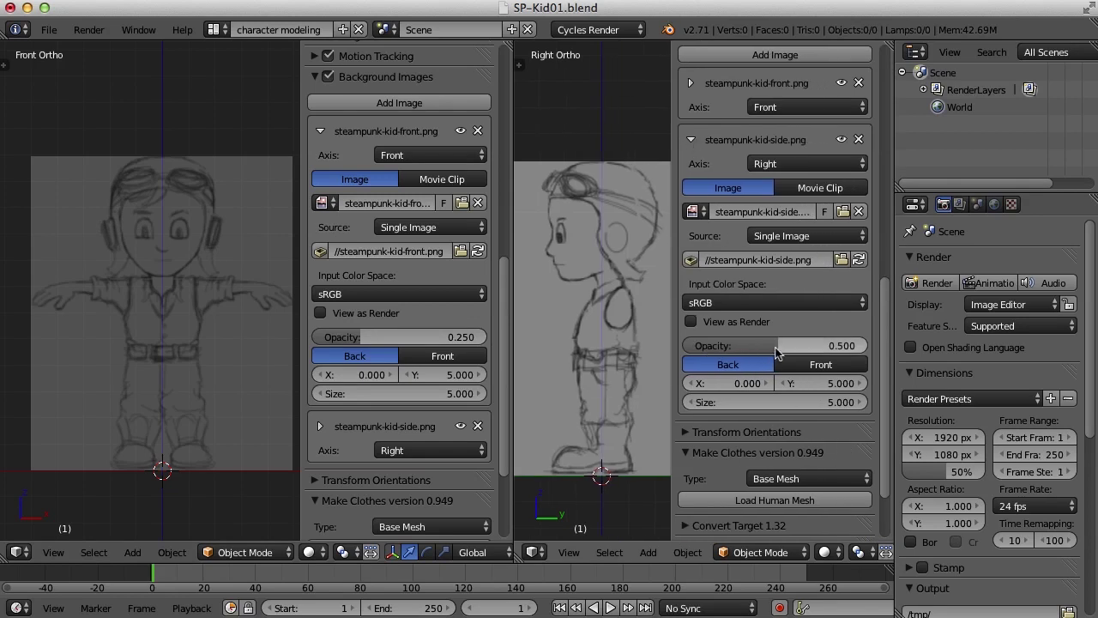
{"action": "left_click", "coordinate": [839, 345]}
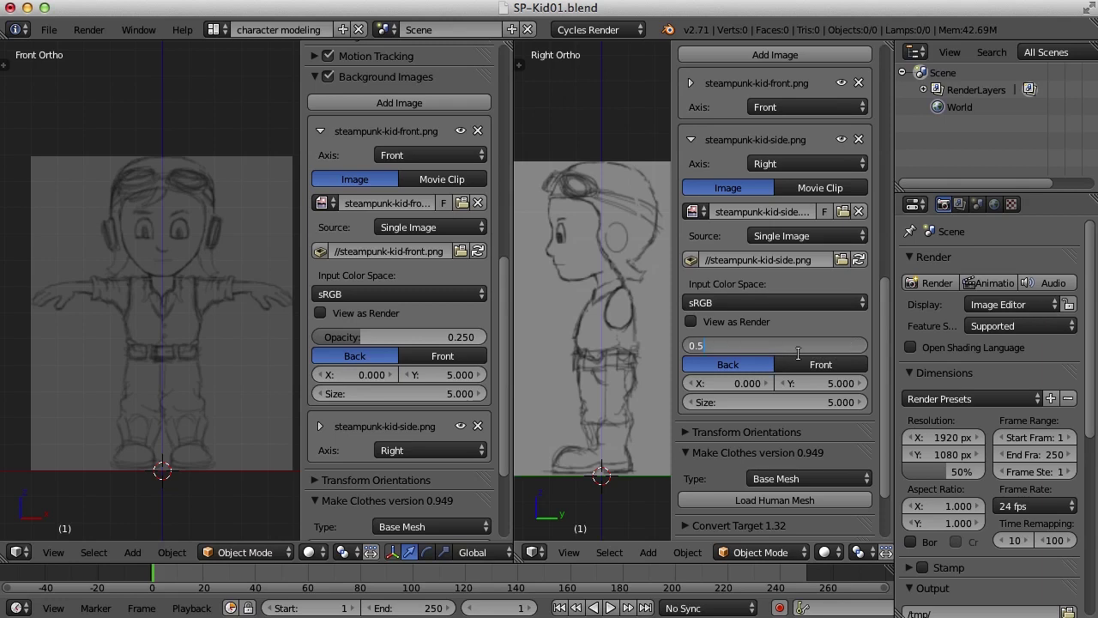
{"action": "key", "text": "BackSpace"}
{"action": "key", "text": "Return"}
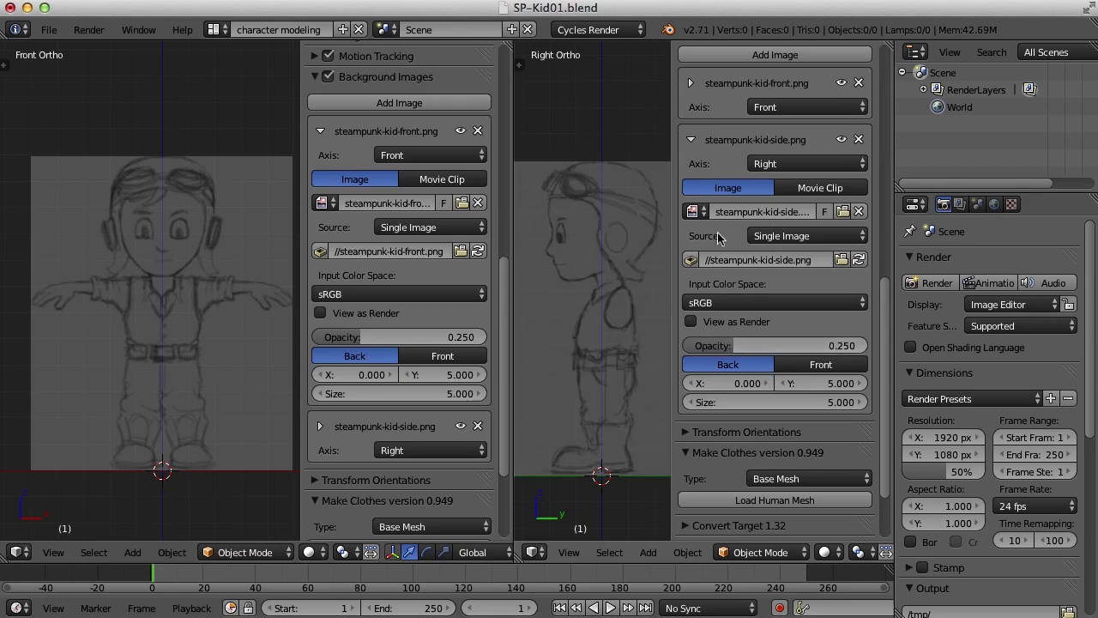
Step: Maximize the front orthographic view and frame the full-body sketch on the ground line
{"action": "key", "text": "n"}
{"action": "key", "text": "n"}
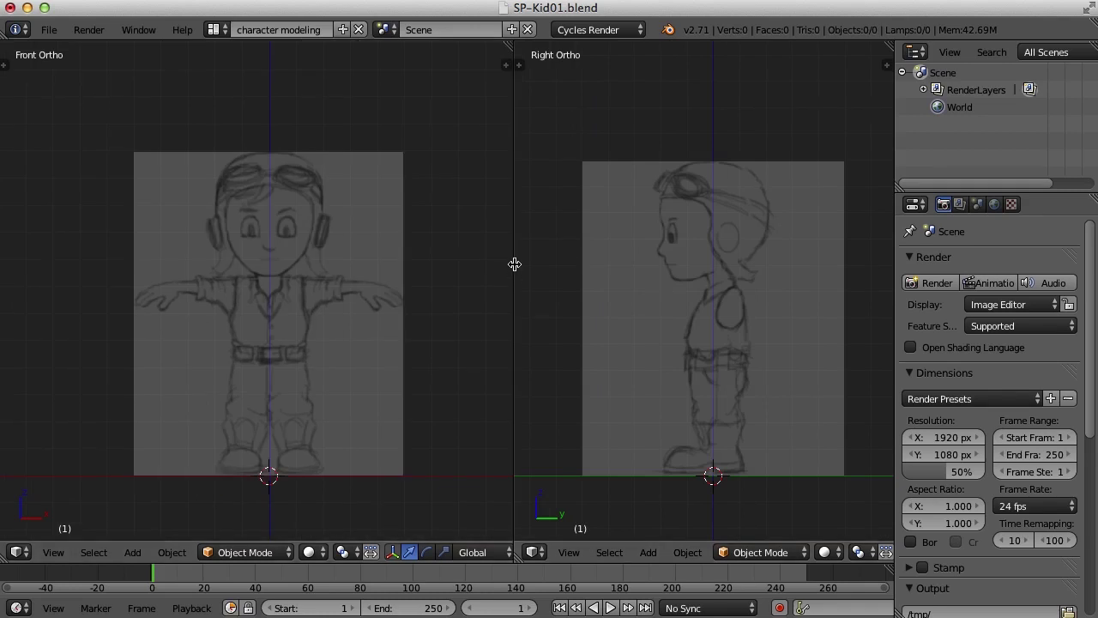
{"action": "left_click_drag", "start_coordinate": [514, 264], "coordinate": [466, 264]}
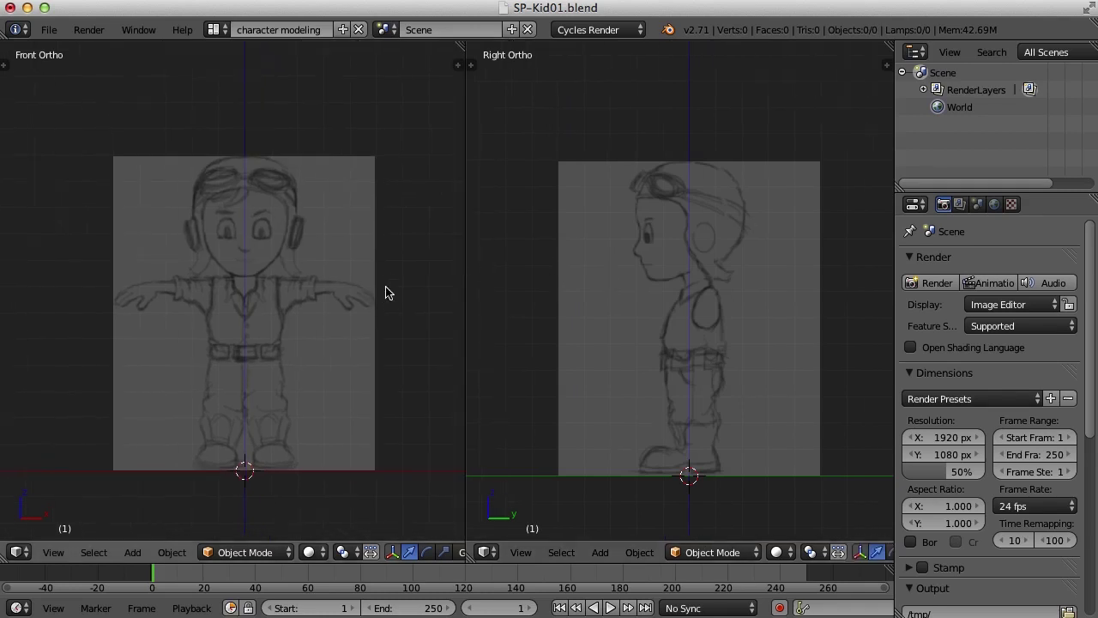
{"action": "scroll", "coordinate": [405, 289], "scroll_direction": "up", "scroll_amount": 1}
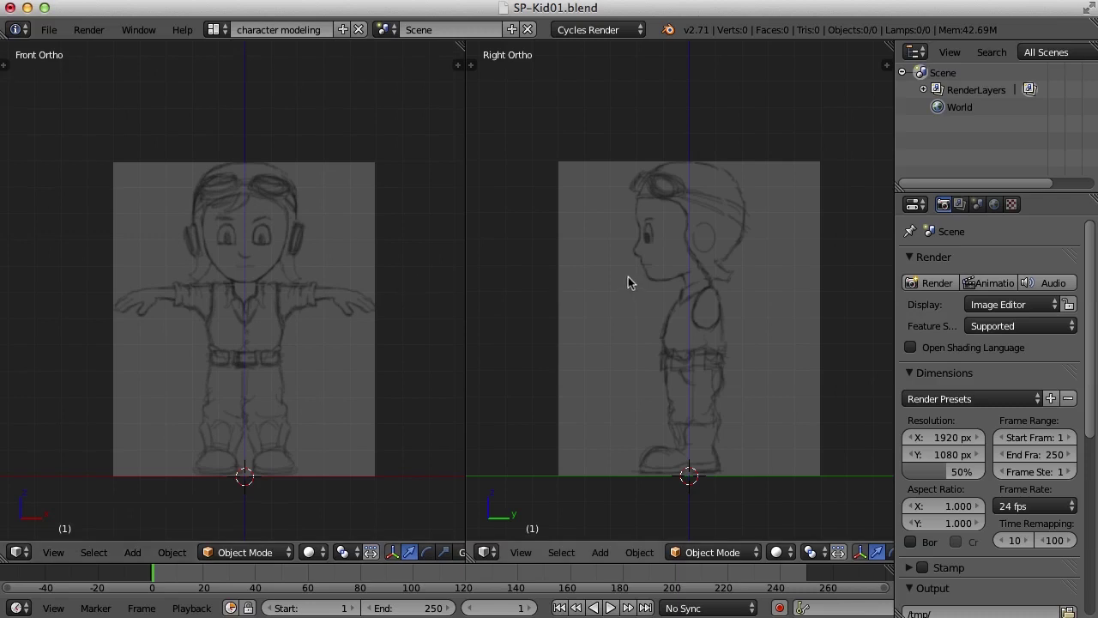
{"action": "key", "text": "shift+Up"}
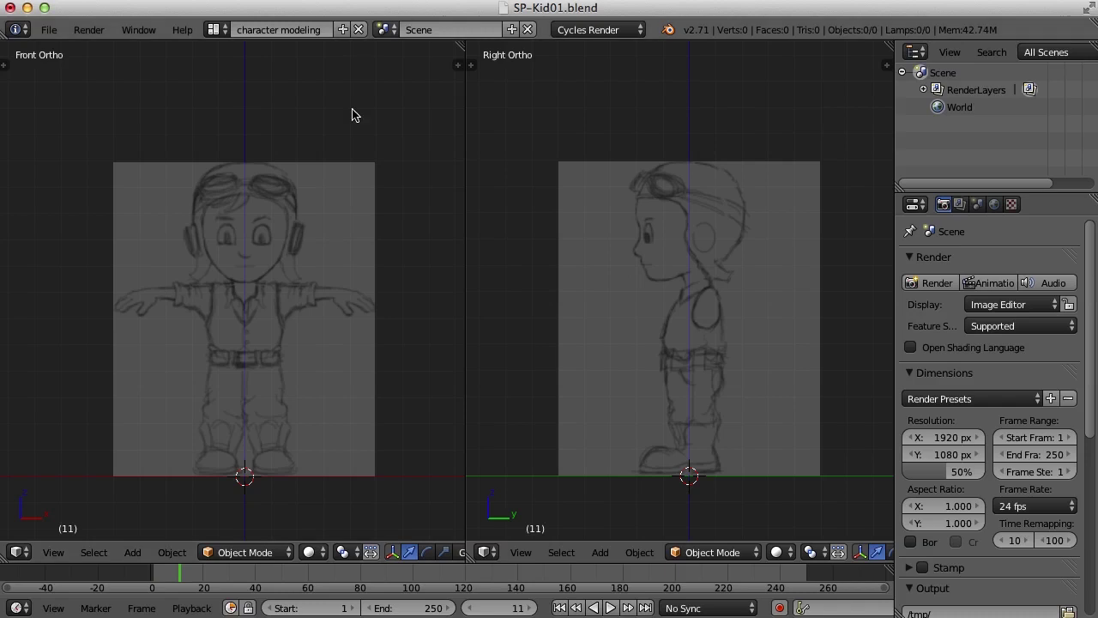
{"action": "key", "text": "ctrl+Up"}
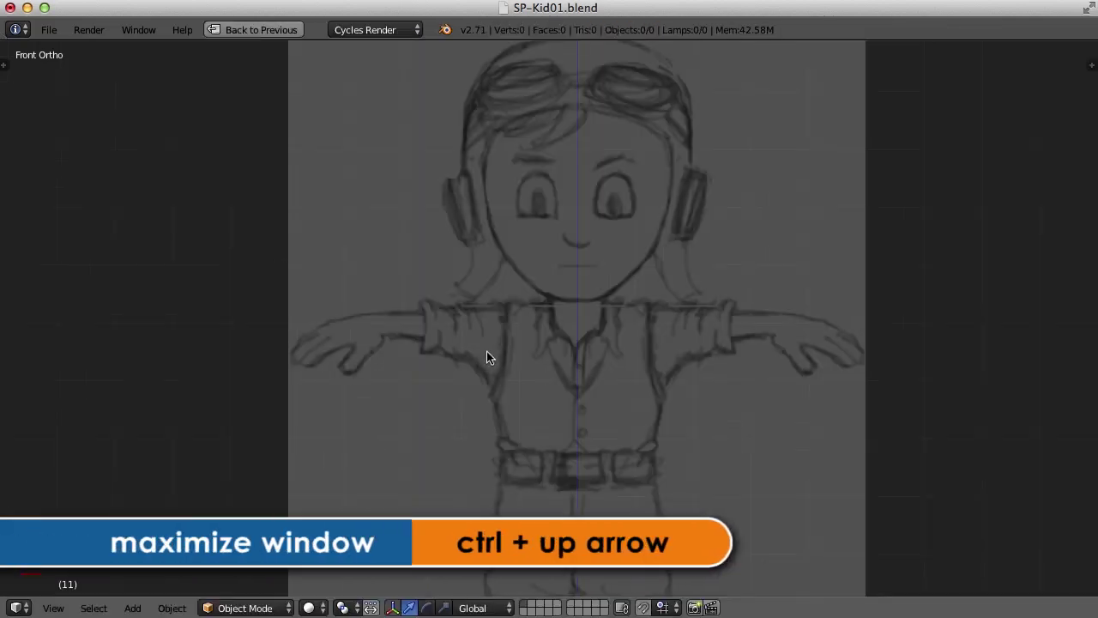
{"action": "scroll", "coordinate": [551, 369], "scroll_direction": "up", "scroll_amount": 4}
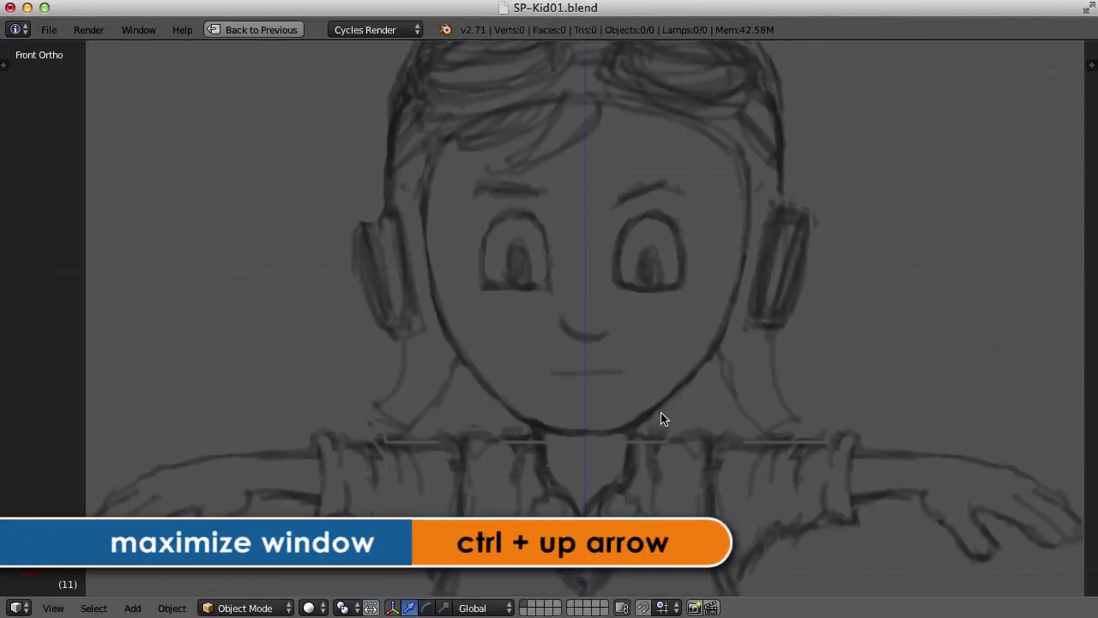
{"action": "scroll", "coordinate": [613, 476], "scroll_direction": "down", "scroll_amount": 6}
{"action": "mouse_move", "coordinate": [610, 419]}
{"action": "middle_mouse_down", "text": "shift"}
{"action": "mouse_move", "coordinate": [588, 275]}
{"action": "mouse_move", "coordinate": [592, 317]}
{"action": "middle_mouse_up", "text": "shift"}
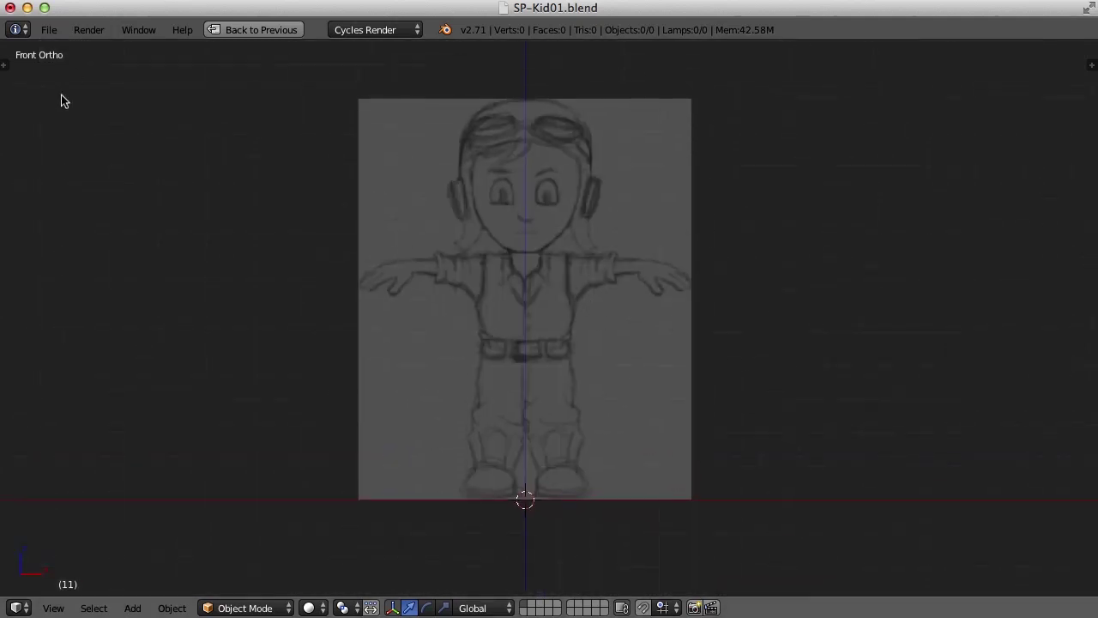
Step: Add a plane and raise it along Z to 7.9, at the sketch's face height
{"action": "key", "text": "t"}
{"action": "left_click", "coordinate": [8, 99]}
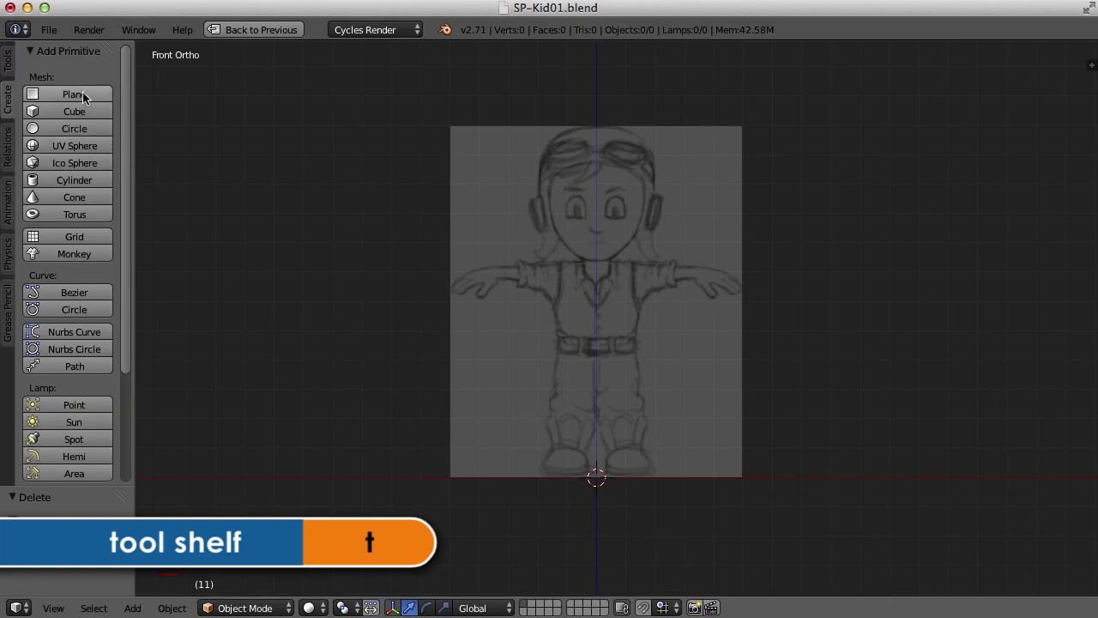
{"action": "left_click", "coordinate": [74, 94]}
{"action": "left_click_drag", "start_coordinate": [597, 441], "coordinate": [598, 190]}
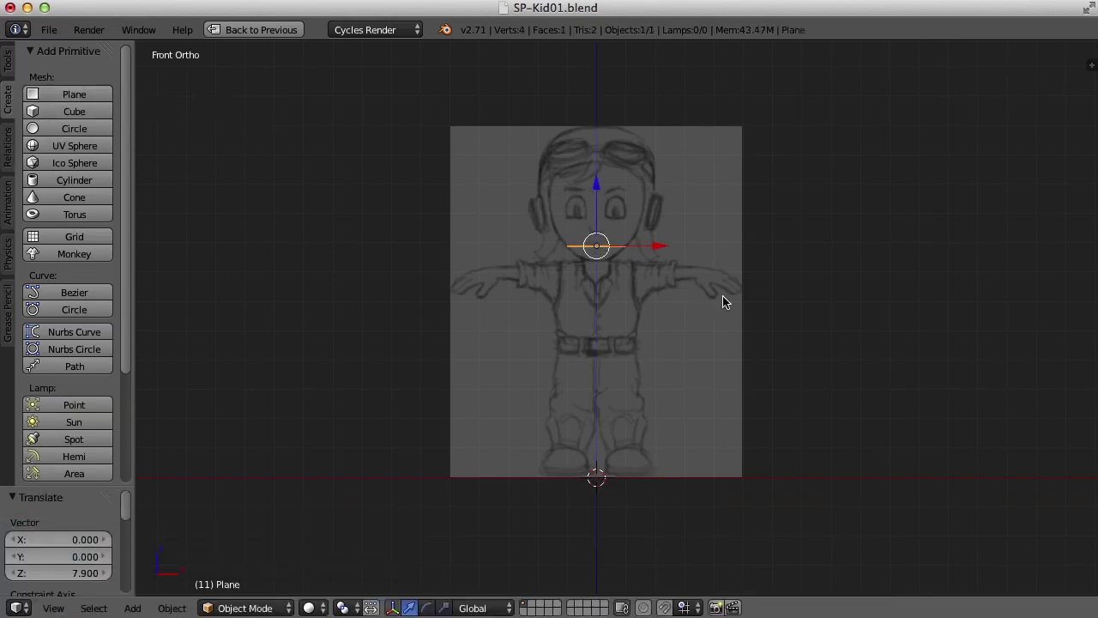
Step: Rotate the plane -90° around X to face the front, and zoom onto it
{"action": "key", "text": "n"}
{"action": "key", "text": "r"}
{"action": "key", "text": "x"}
{"action": "key", "text": "Return"}
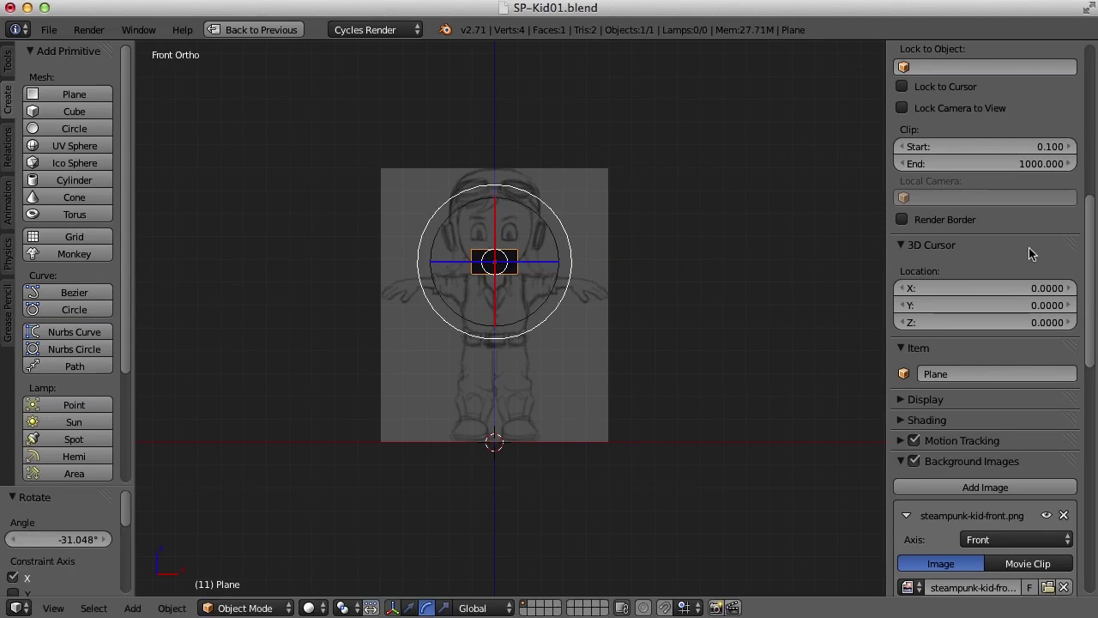
{"action": "scroll", "coordinate": [1028, 247], "scroll_direction": "up", "scroll_amount": 10}
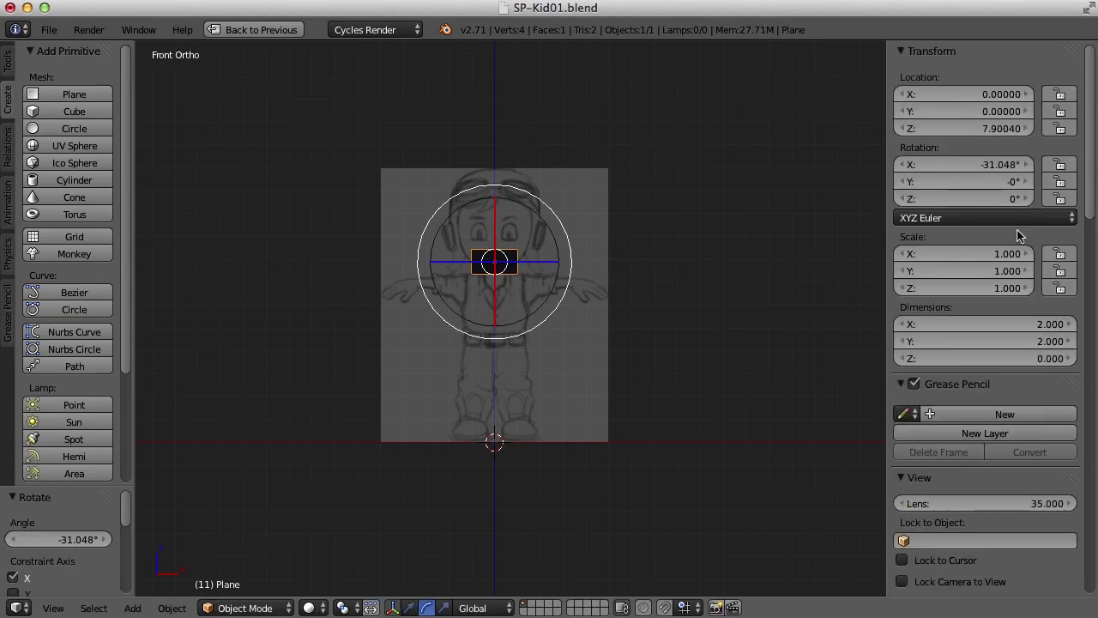
{"action": "left_click", "coordinate": [1028, 166]}
{"action": "type", "text": "-90"}
{"action": "key", "text": "Return"}
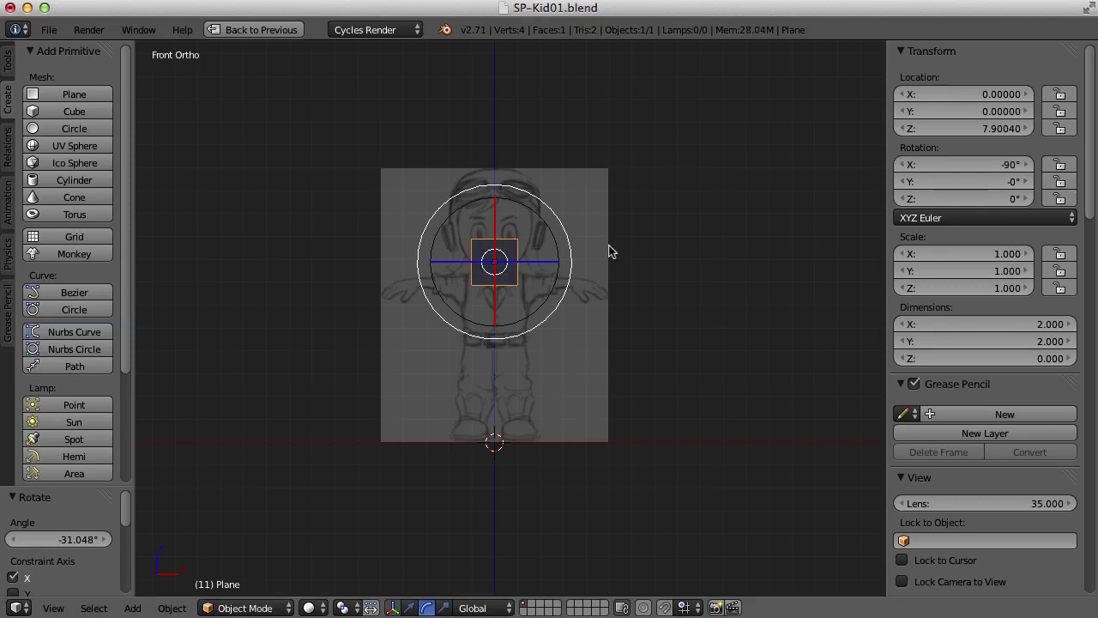
{"action": "key", "text": "KP_Decimal"}
{"action": "scroll", "coordinate": [577, 286], "scroll_direction": "down", "scroll_amount": 3}
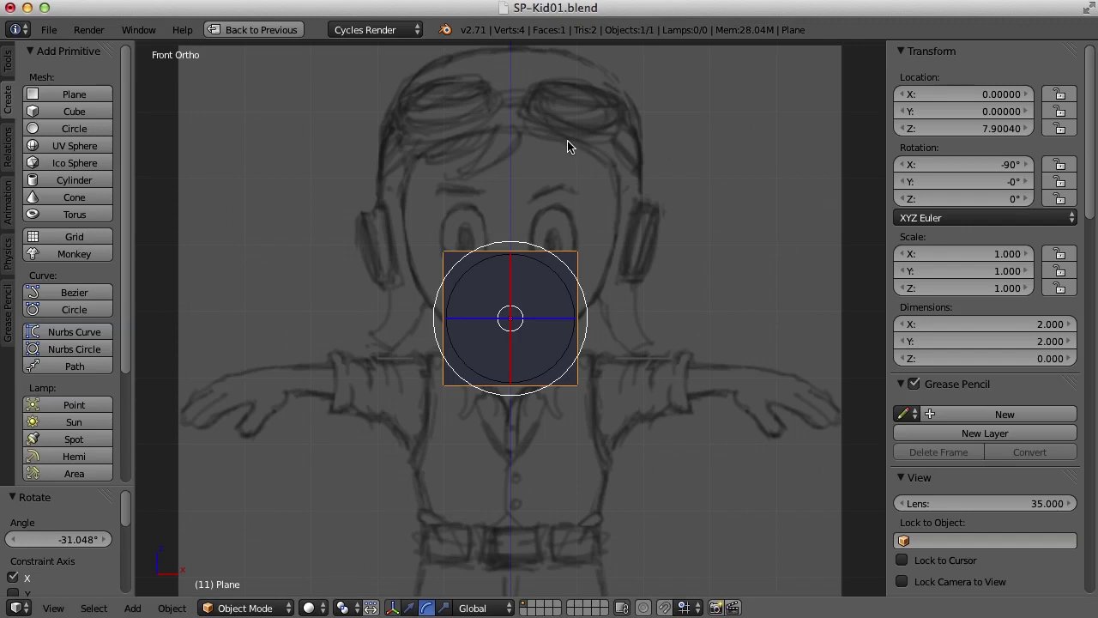
Step: In Edit Mode, add a centred vertical loop cut splitting the plane into two faces
{"action": "key", "text": "Tab"}
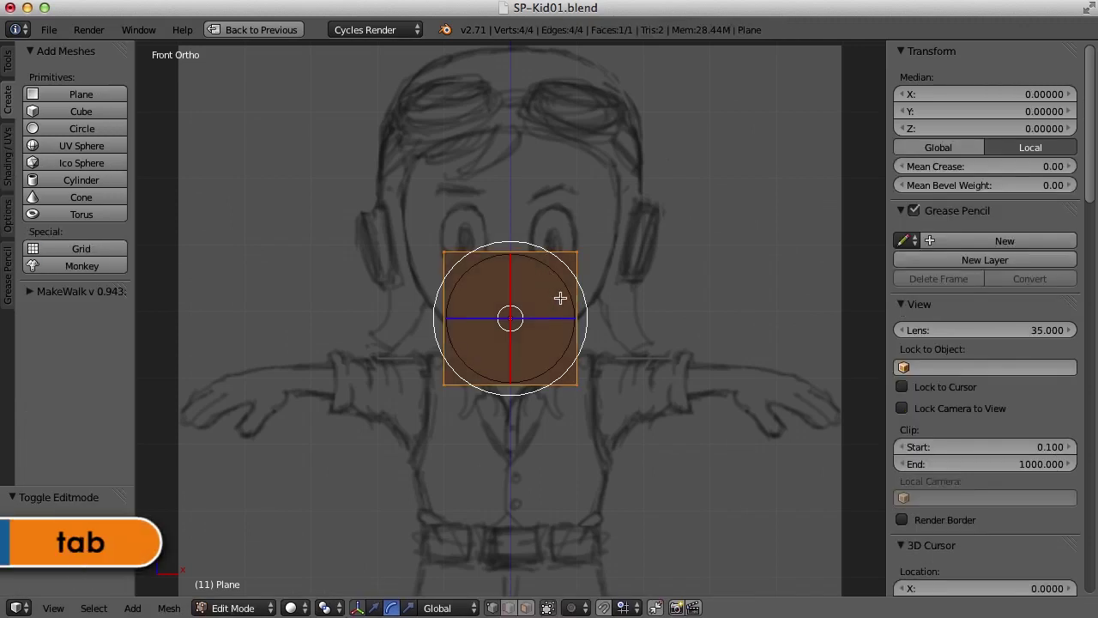
{"action": "key", "text": "a"}
{"action": "key", "text": "ctrl+r"}
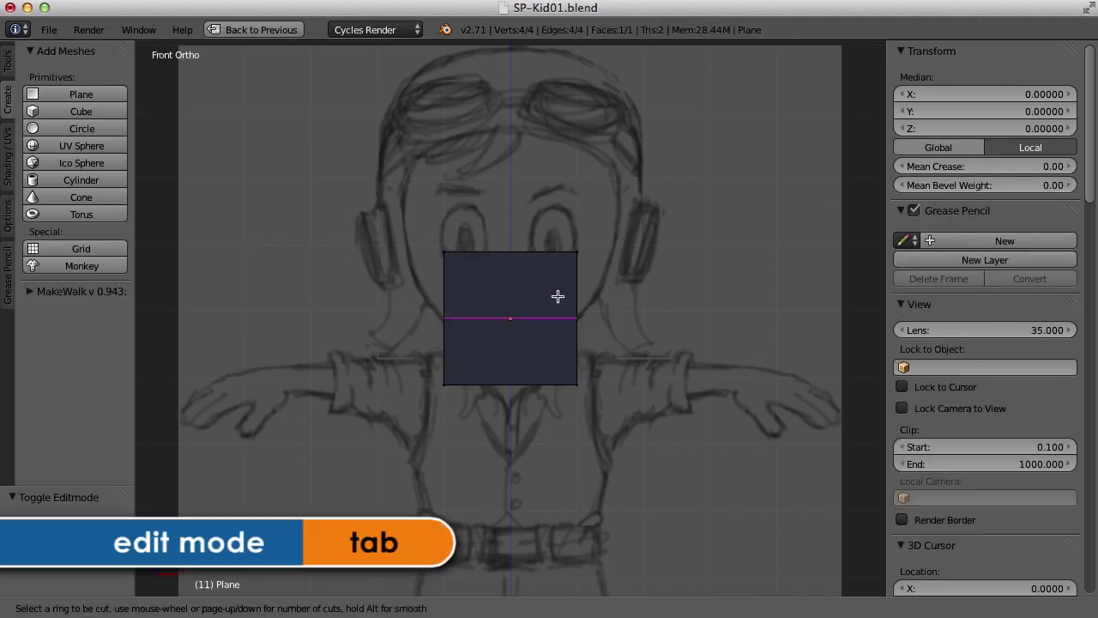
{"action": "left_click", "coordinate": [513, 265]}
{"action": "right_click", "coordinate": [513, 265]}
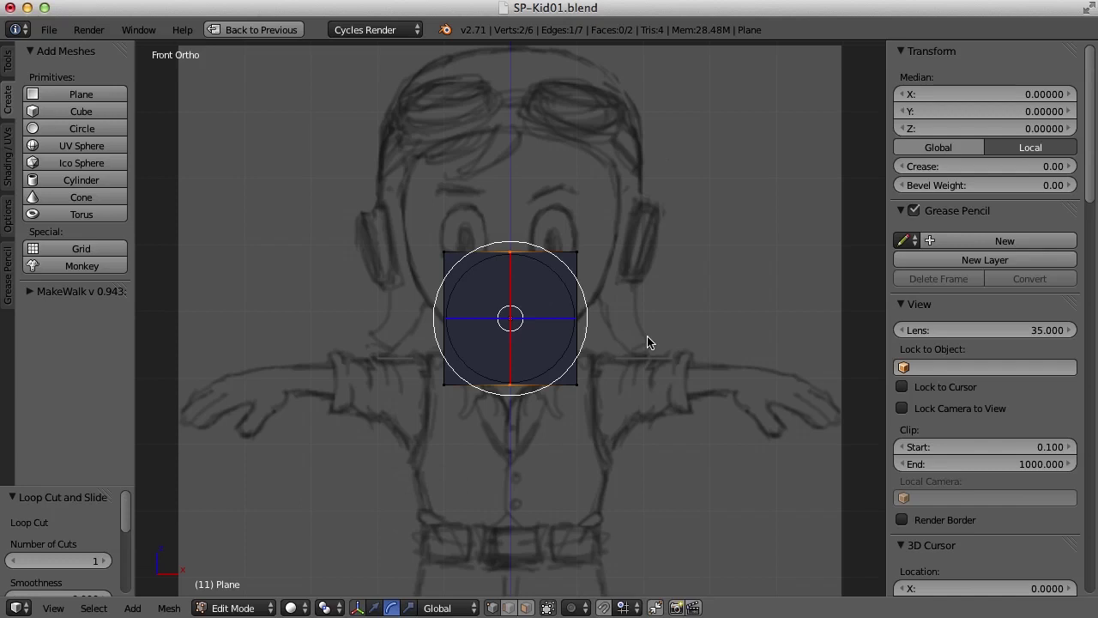
Step: Switch the mesh selection mode to Face select
{"action": "key", "text": "Tab"}
{"action": "key", "text": "Tab"}
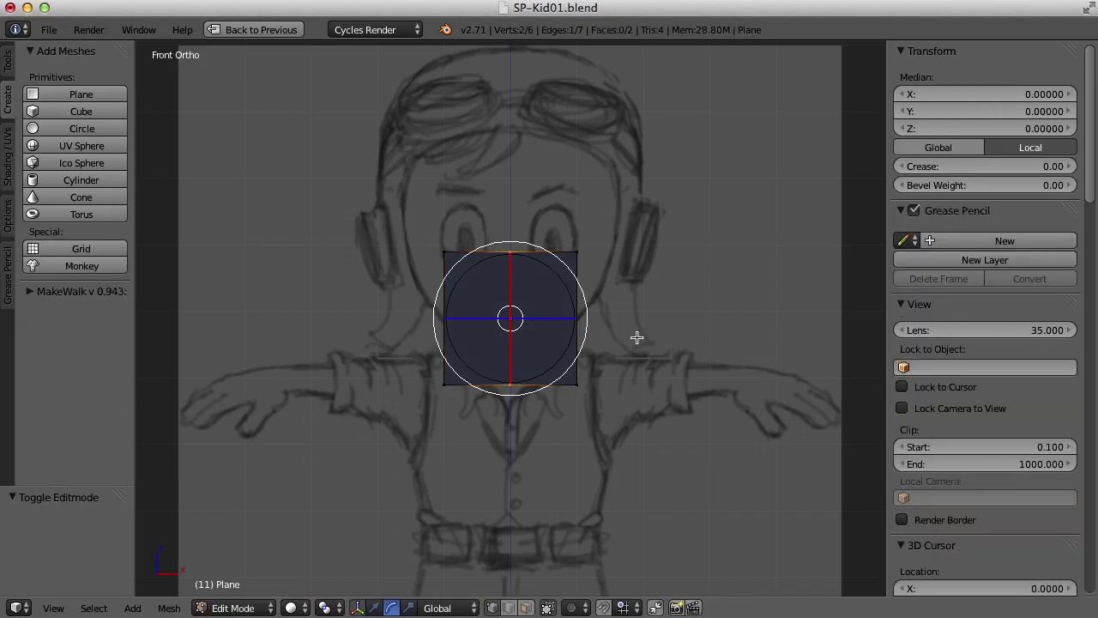
{"action": "key", "text": "ctrl+Tab"}
{"action": "left_click", "coordinate": [609, 374]}
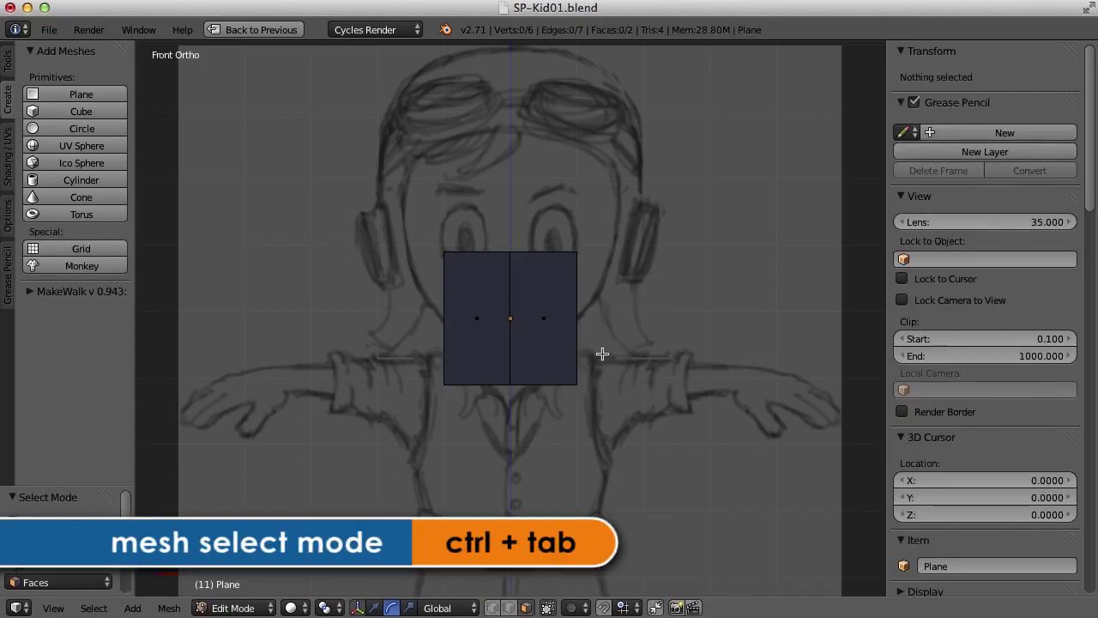
Step: Delete the plane's left face, keeping only the right half
{"action": "right_click", "coordinate": [472, 320]}
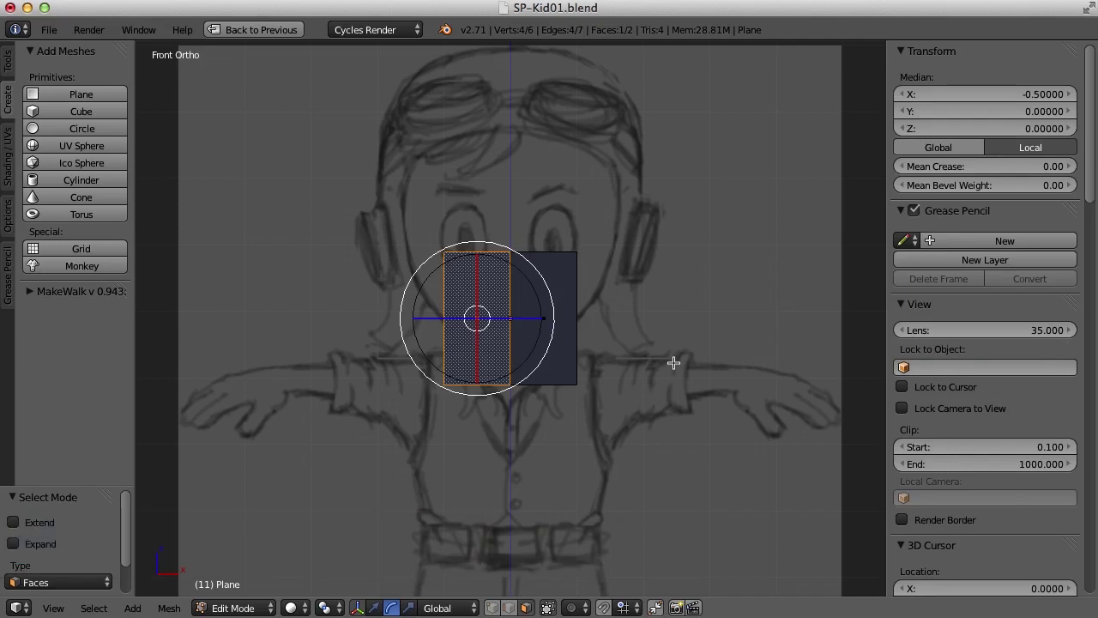
{"action": "key", "text": "x"}
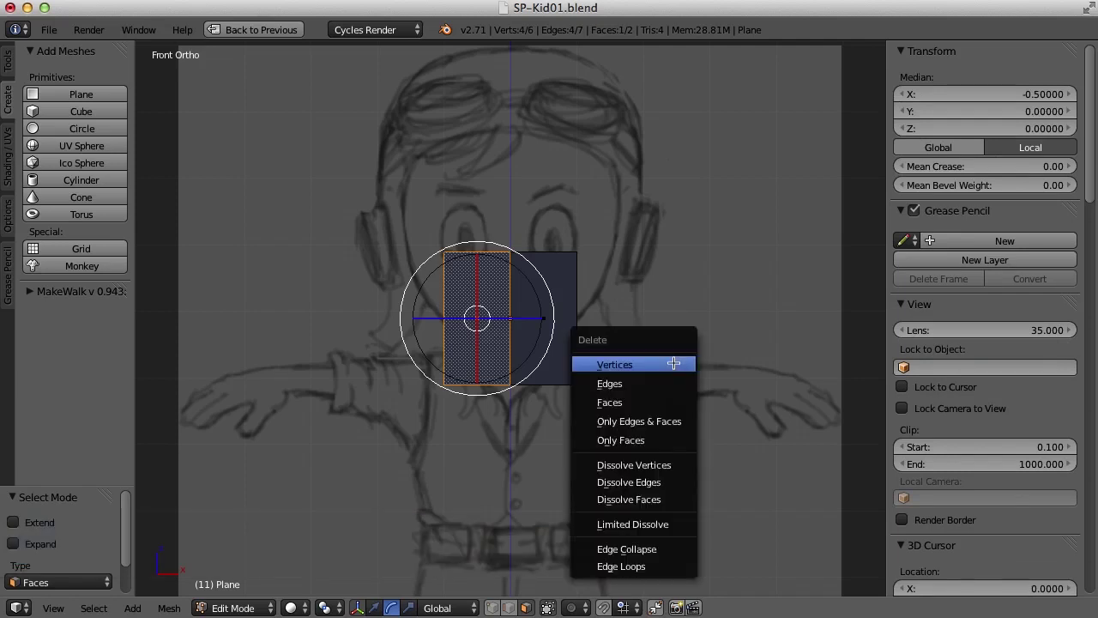
{"action": "left_click", "coordinate": [633, 402]}
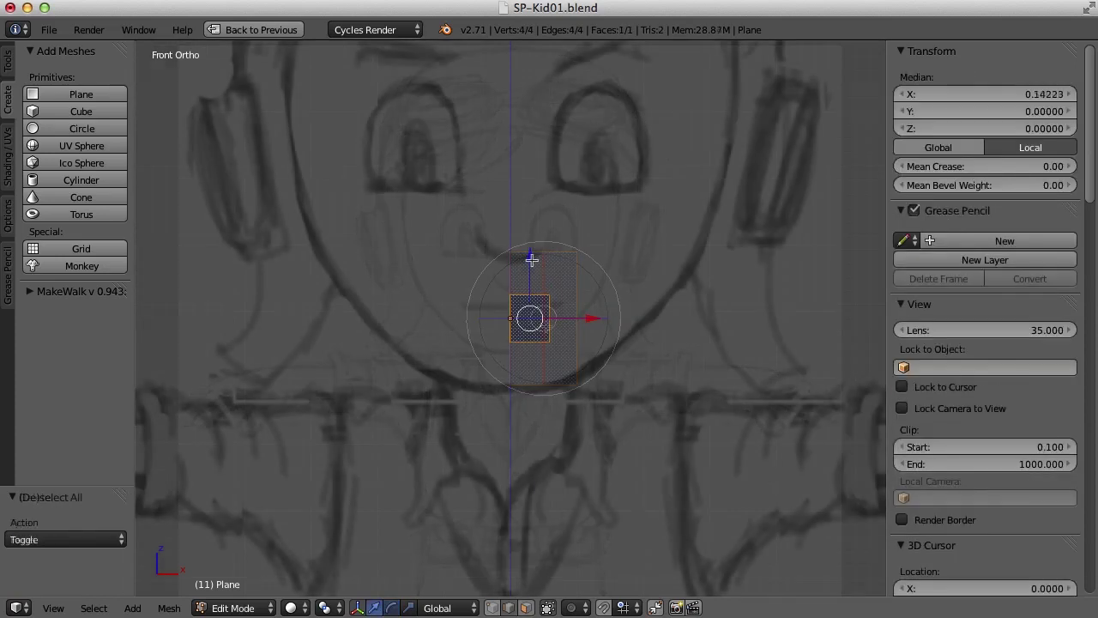
Step: Move the remaining face up 0.268 to just below the nose and scale it to 0.921
{"action": "key", "text": "g"}
{"action": "left_click", "coordinate": [531, 224]}
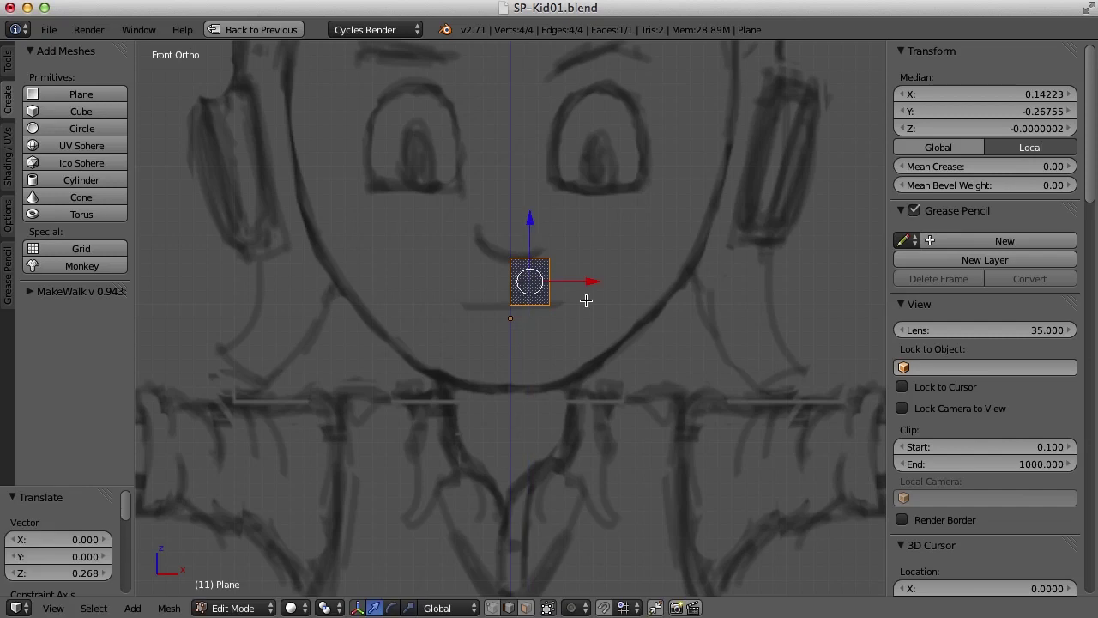
{"action": "key", "text": "s"}
{"action": "key", "text": "z"}
{"action": "left_click", "coordinate": [529, 220]}
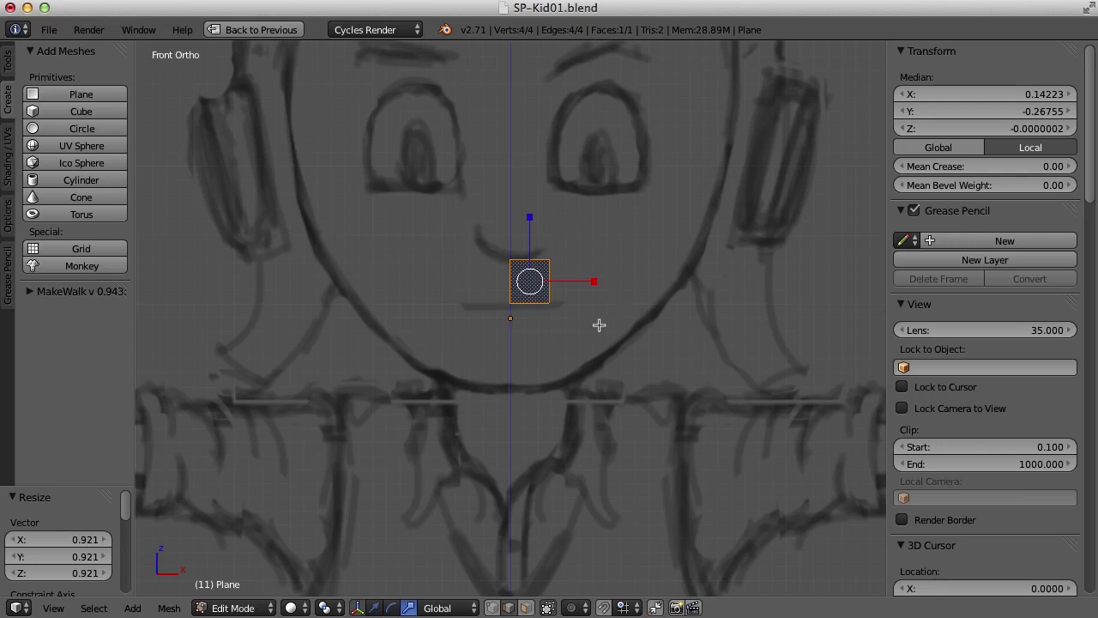
{"action": "key", "text": "Tab"}
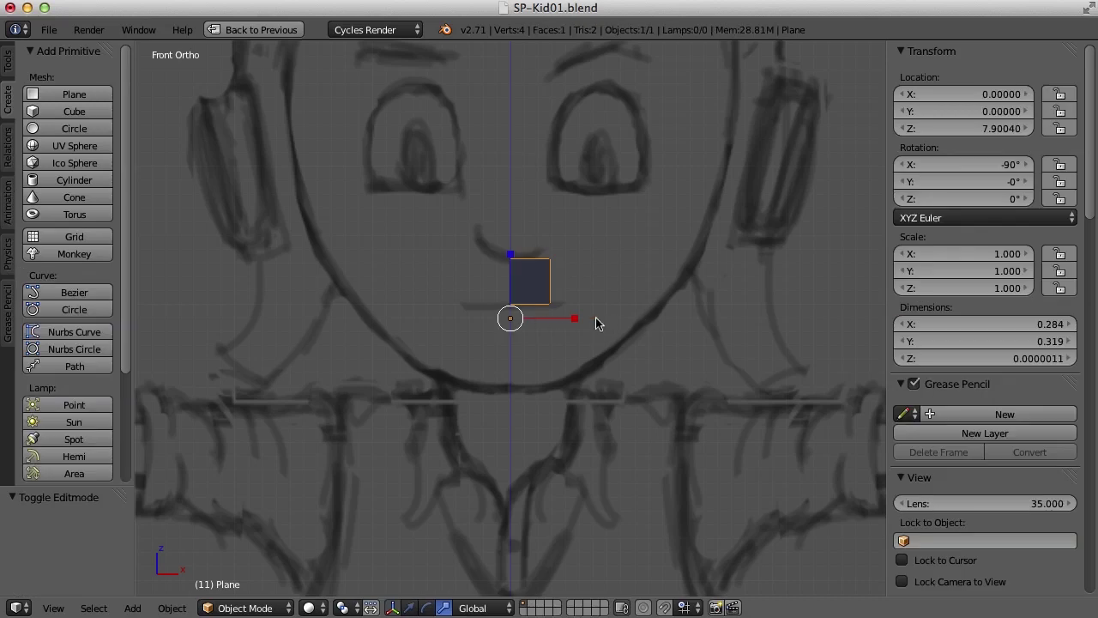
Step: Restore the front/side split, hide the T and N panels, and frame the face in both views
{"action": "key", "text": "ctrl+Up"}
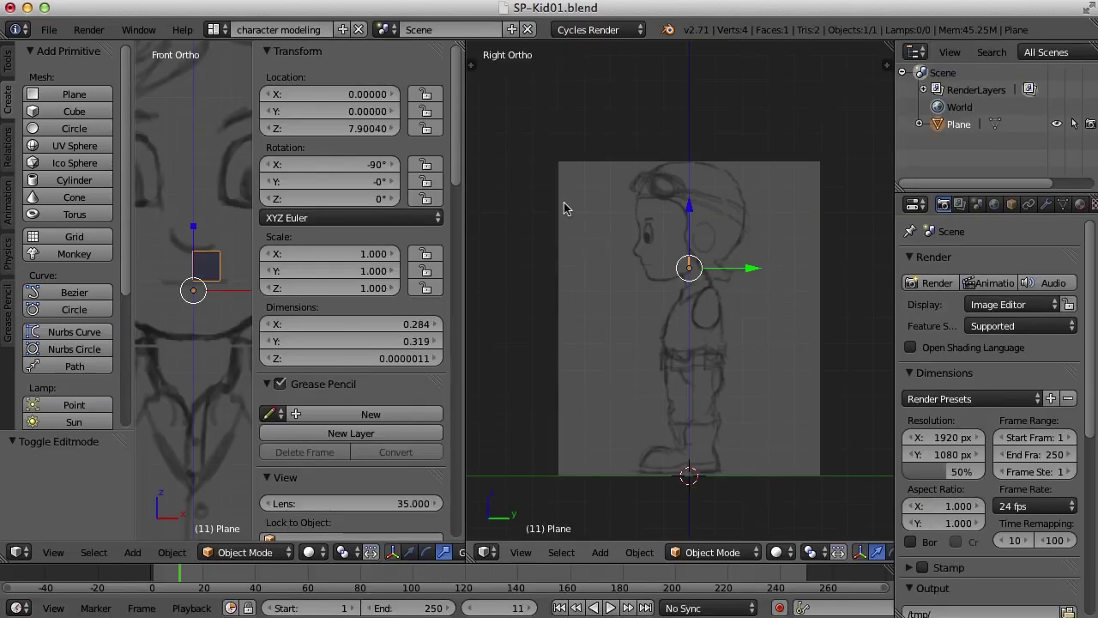
{"action": "key", "text": "n"}
{"action": "key", "text": "t"}
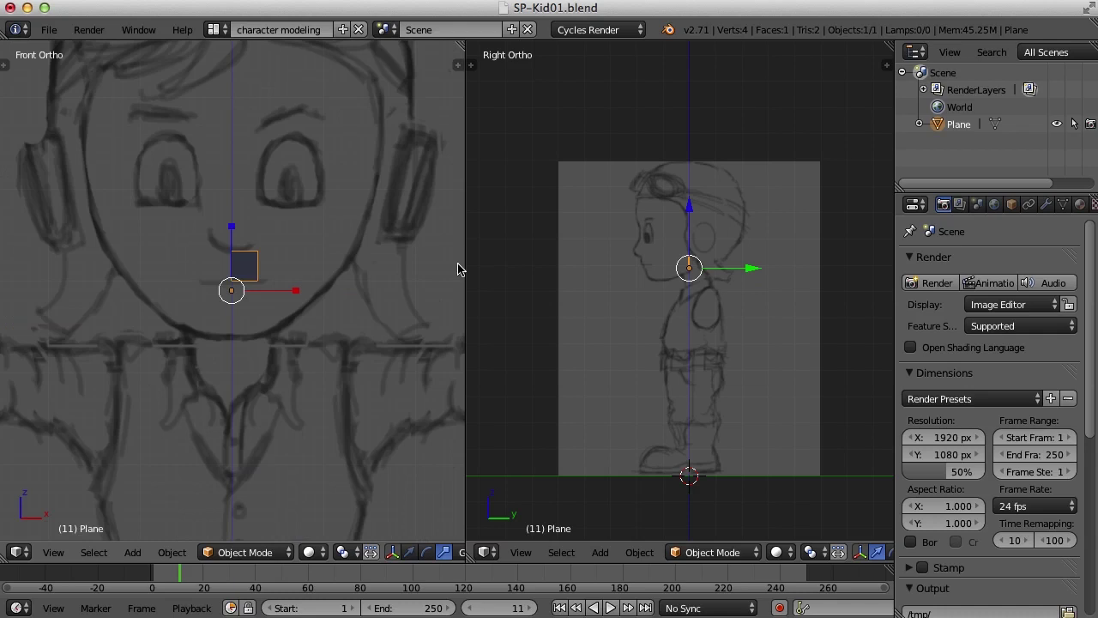
{"action": "scroll", "coordinate": [632, 286], "scroll_direction": "up", "scroll_amount": 3}
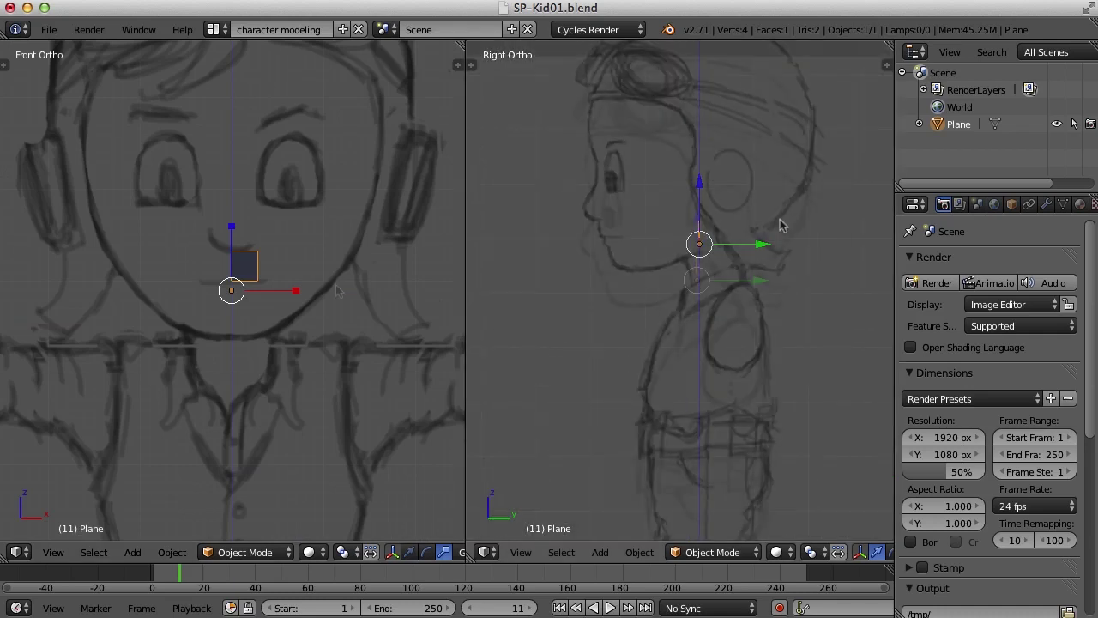
{"action": "middle_click_drag", "start_coordinate": [781, 227], "coordinate": [778, 264], "text": "shift"}
{"action": "scroll", "coordinate": [318, 248], "scroll_direction": "up", "scroll_amount": 2}
{"action": "mouse_move", "coordinate": [318, 248]}
{"action": "middle_mouse_down", "text": "shift"}
{"action": "mouse_move", "coordinate": [343, 270]}
{"action": "mouse_move", "coordinate": [305, 267]}
{"action": "mouse_move", "coordinate": [322, 269]}
{"action": "middle_mouse_up", "text": "shift"}
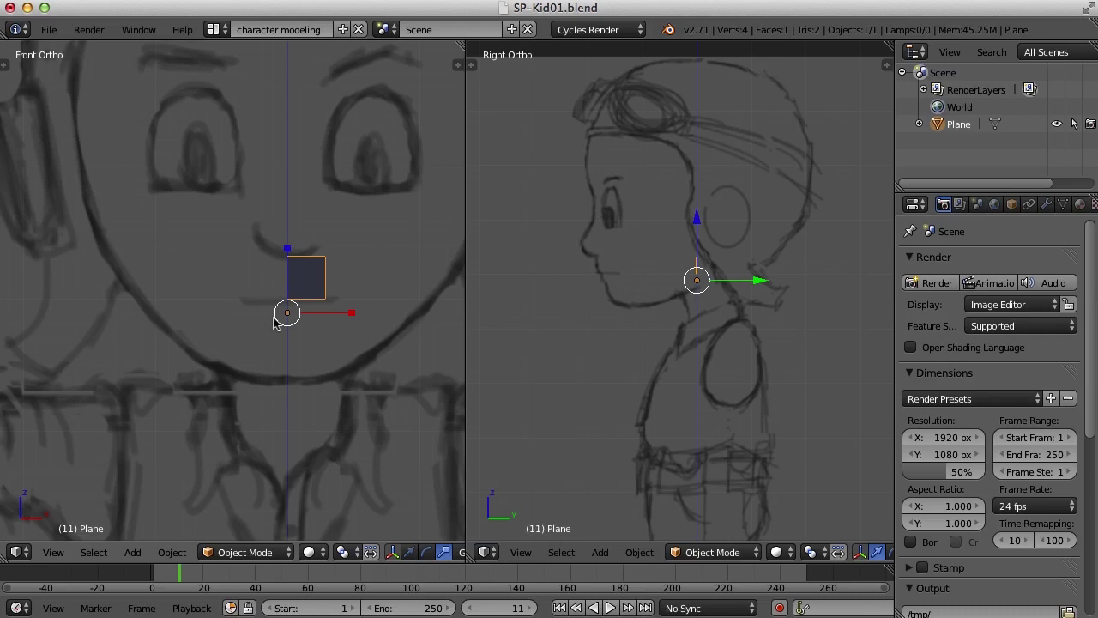
{"action": "left_click_drag", "start_coordinate": [894, 233], "coordinate": [839, 242]}
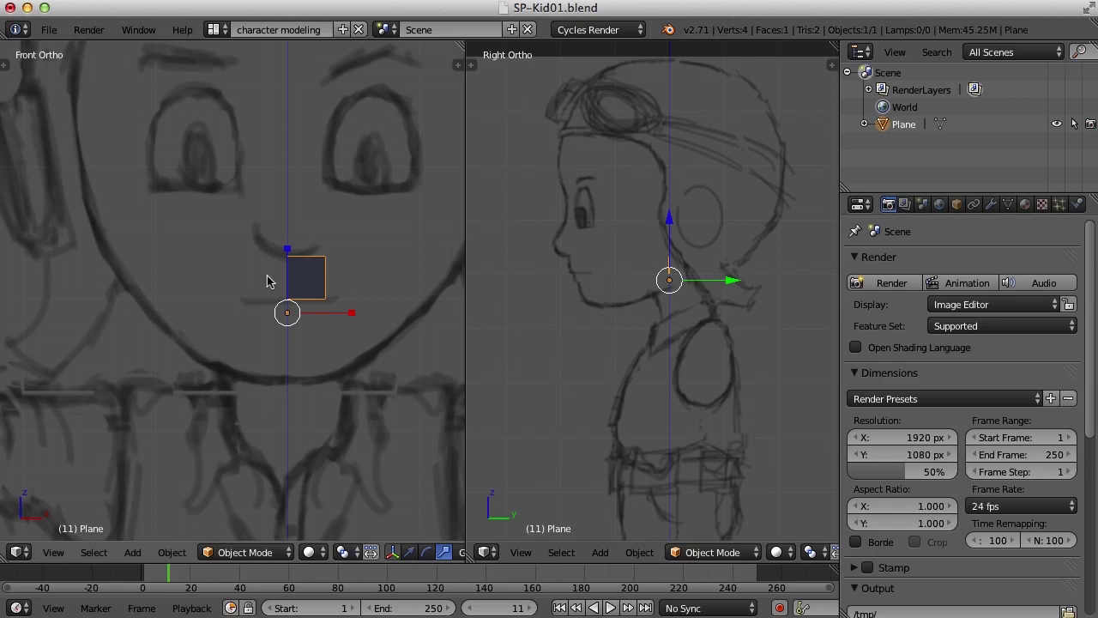
Step: Add an X-axis Mirror modifier to the plane with Clipping and edit-cage display enabled
{"action": "left_click", "coordinate": [992, 205]}
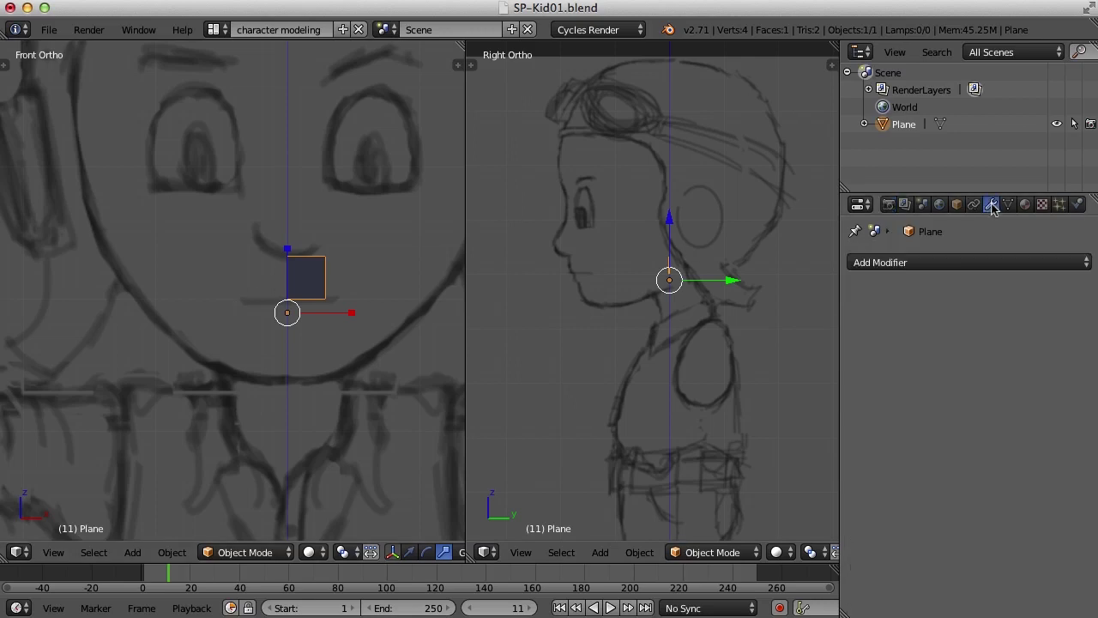
{"action": "left_click", "coordinate": [904, 264]}
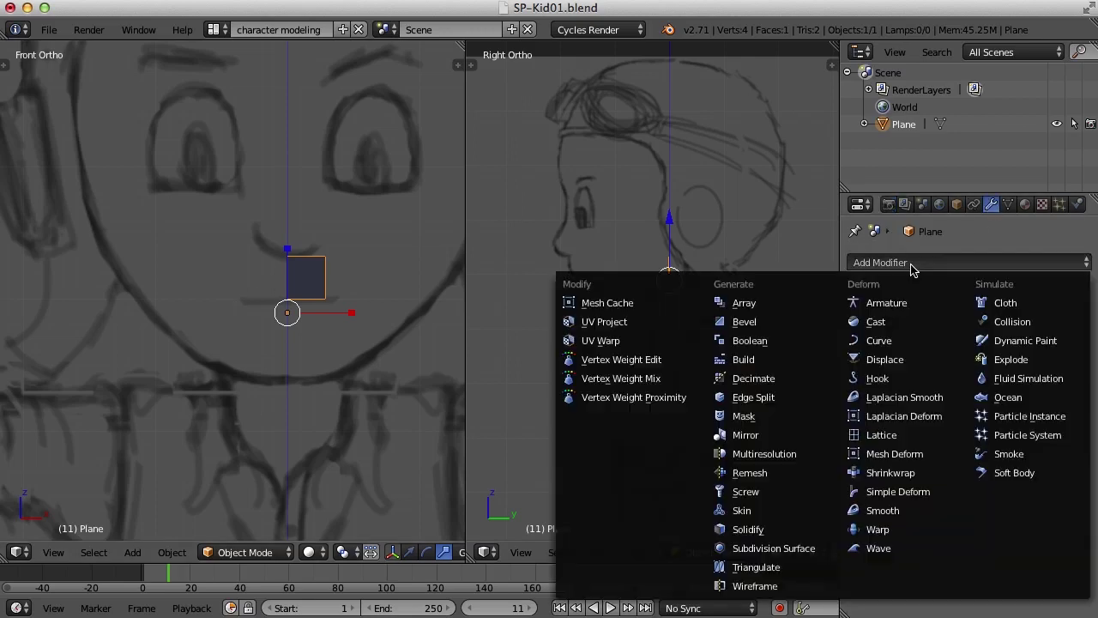
{"action": "left_click", "coordinate": [761, 435]}
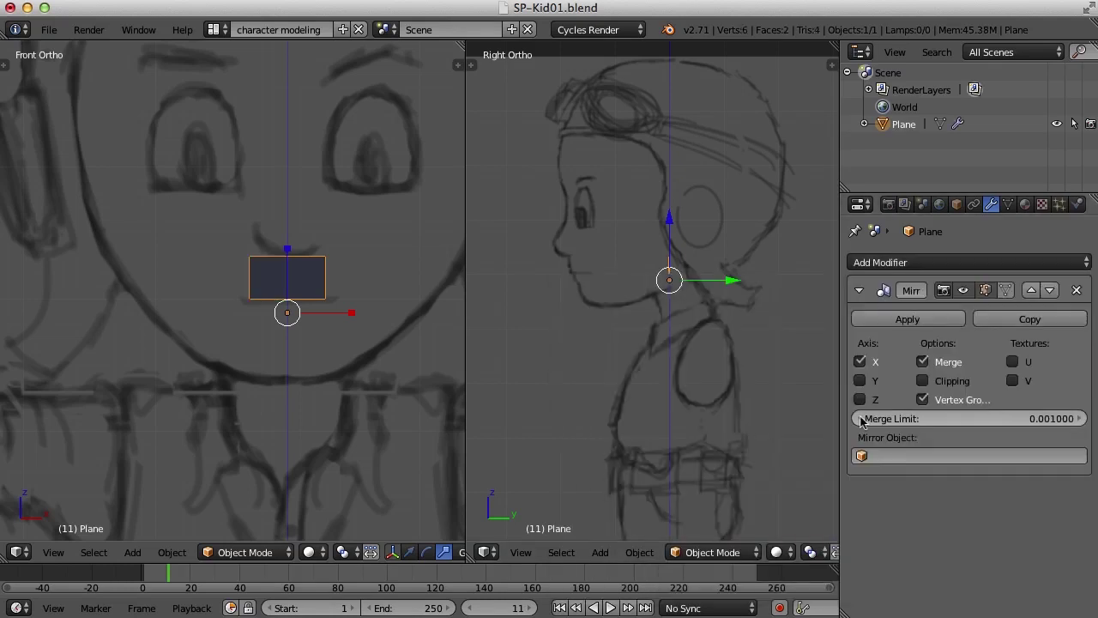
{"action": "left_click", "coordinate": [923, 381]}
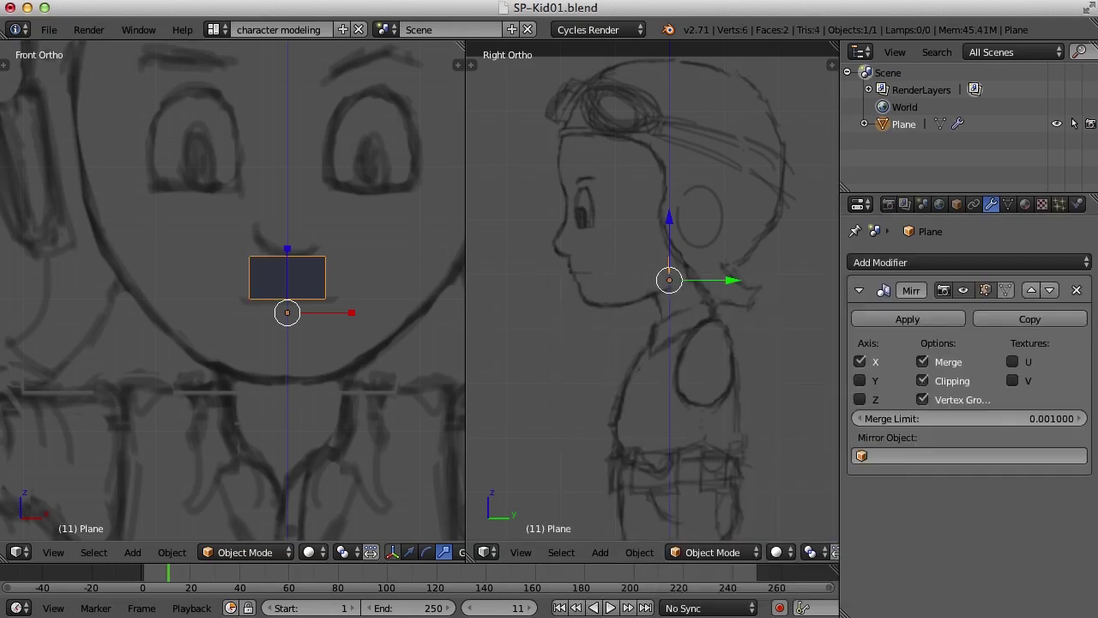
{"action": "left_click", "coordinate": [1007, 291]}
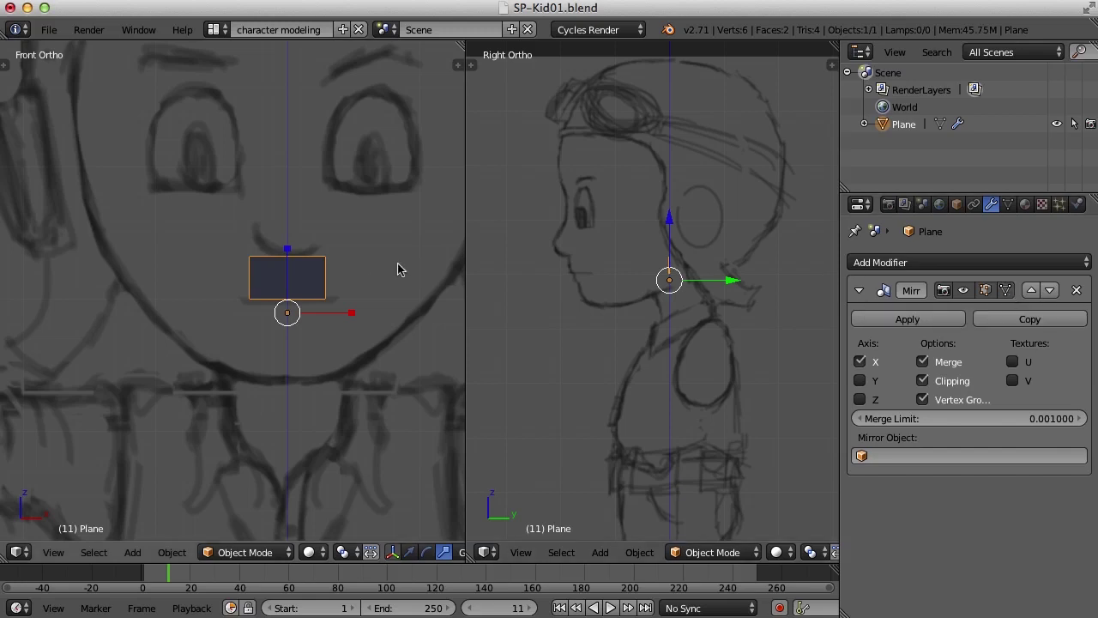
Step: In vertex select mode, pull the plane's top-right corner inward to taper it
{"action": "key", "text": "Tab"}
{"action": "key", "text": "ctrl+Tab"}
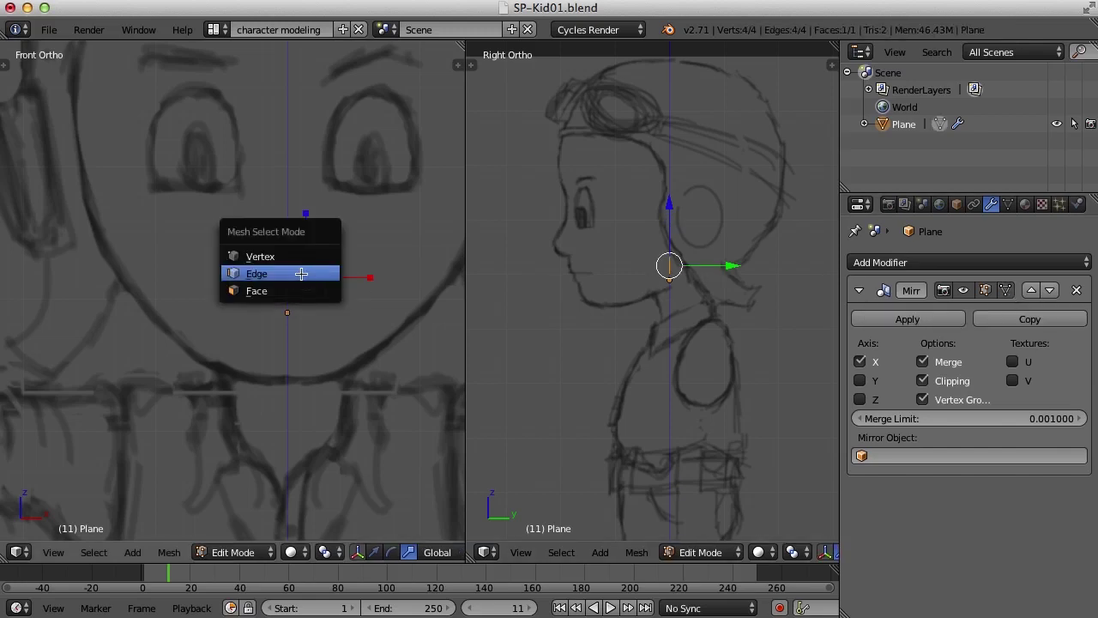
{"action": "left_click", "coordinate": [331, 254]}
{"action": "right_click", "coordinate": [331, 254]}
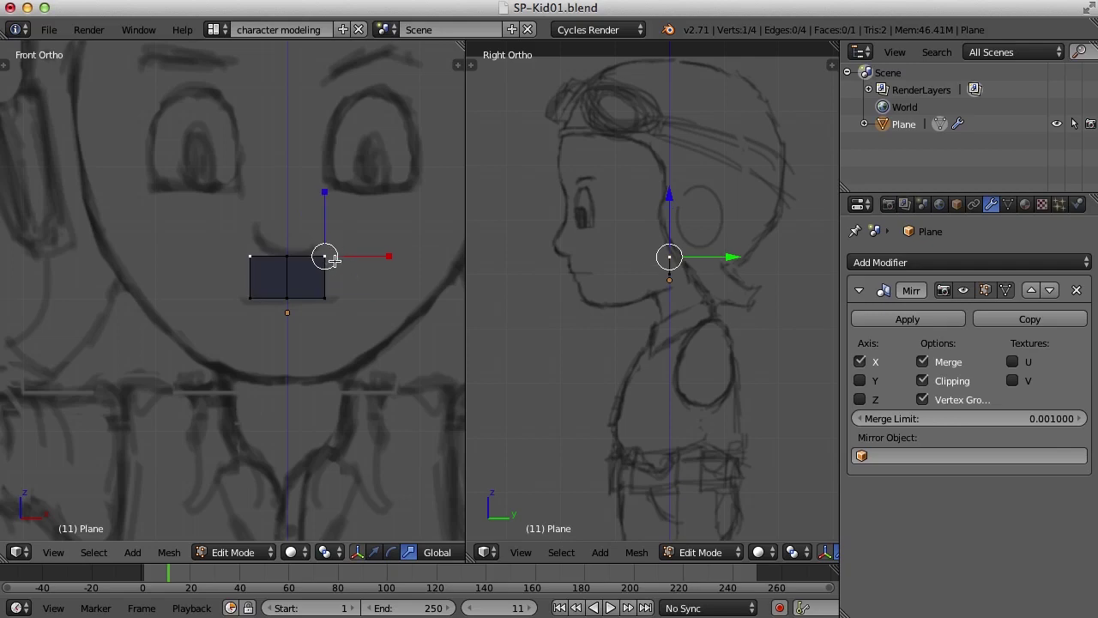
{"action": "key", "text": "g"}
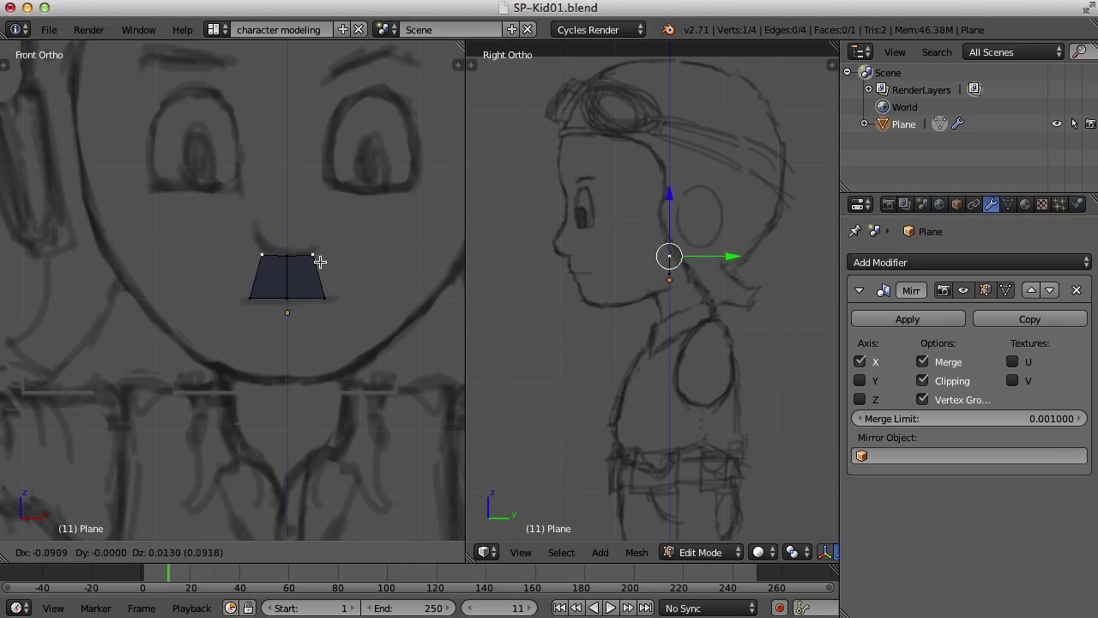
{"action": "left_click", "coordinate": [315, 255]}
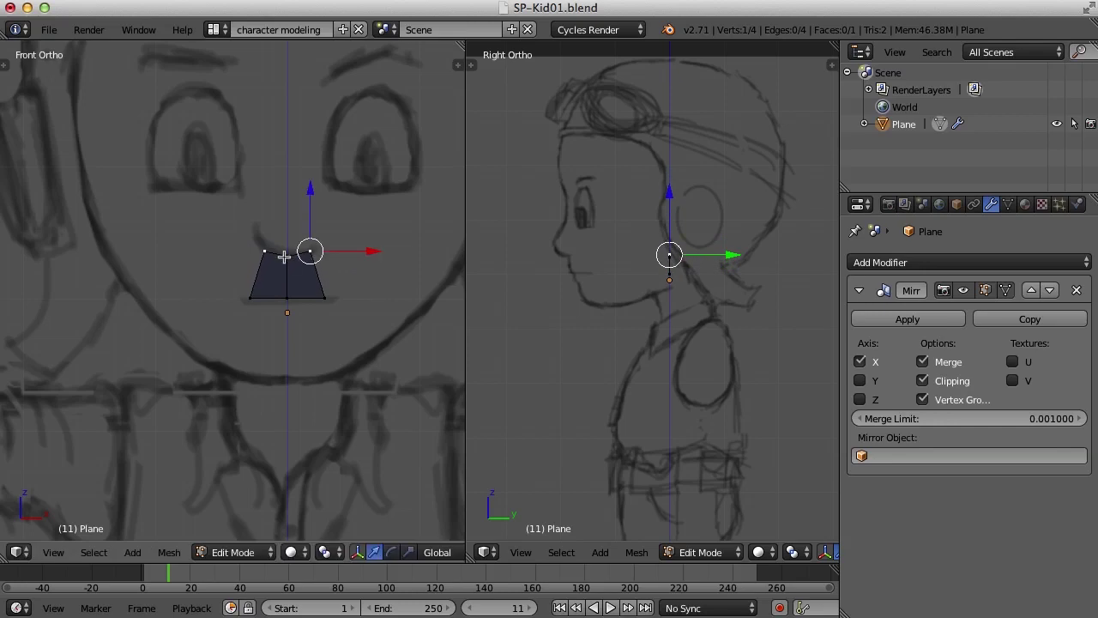
Step: Readjust the top-right corner and move the bottom-right corner up and inward under the nose
{"action": "right_click", "coordinate": [286, 254]}
{"action": "key", "text": "g"}
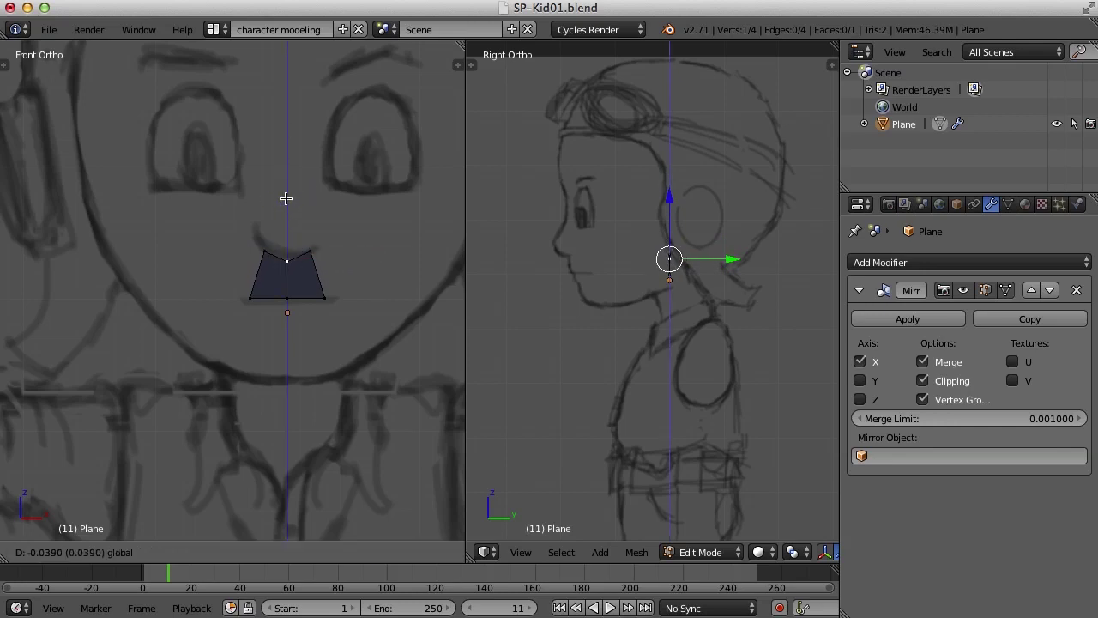
{"action": "right_click", "coordinate": [287, 196]}
{"action": "right_click", "coordinate": [313, 253]}
{"action": "key", "text": "g"}
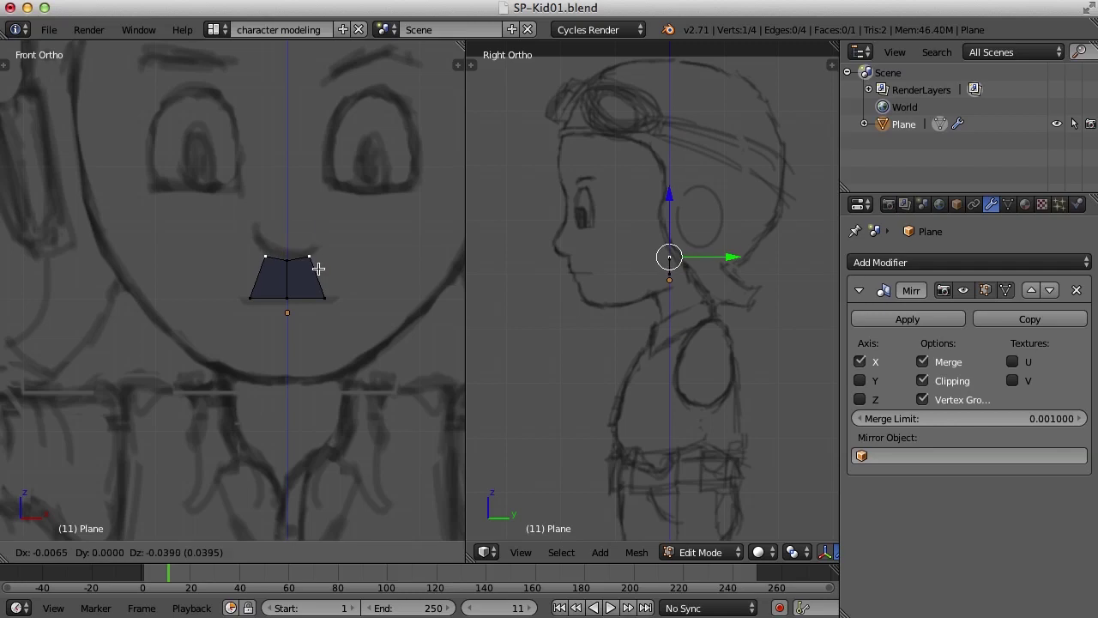
{"action": "left_click", "coordinate": [318, 268]}
{"action": "right_click", "coordinate": [323, 298]}
{"action": "key", "text": "g"}
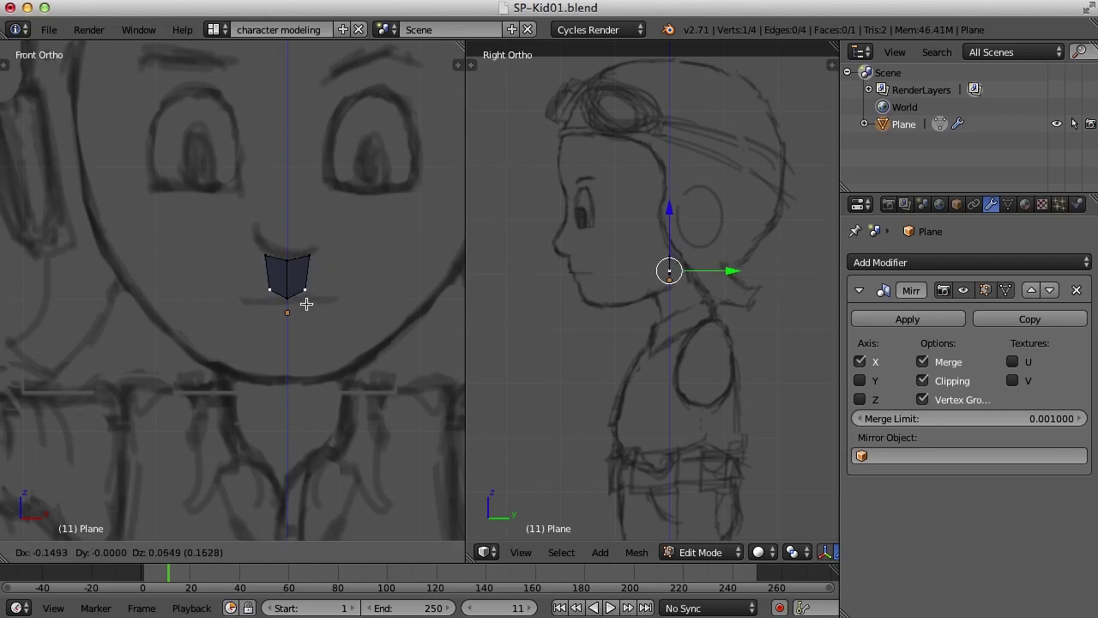
{"action": "left_click", "coordinate": [307, 304]}
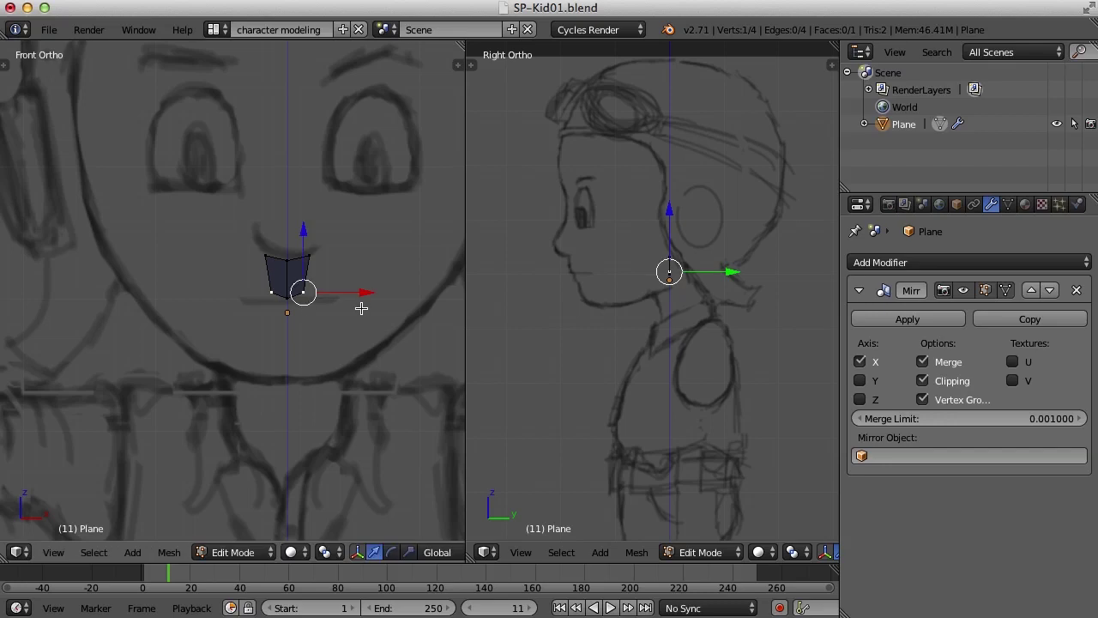
Step: Maximize the Front Ortho view, switch to edge selection, and select the piece's outer right edge
{"action": "key", "text": "ctrl+Up"}
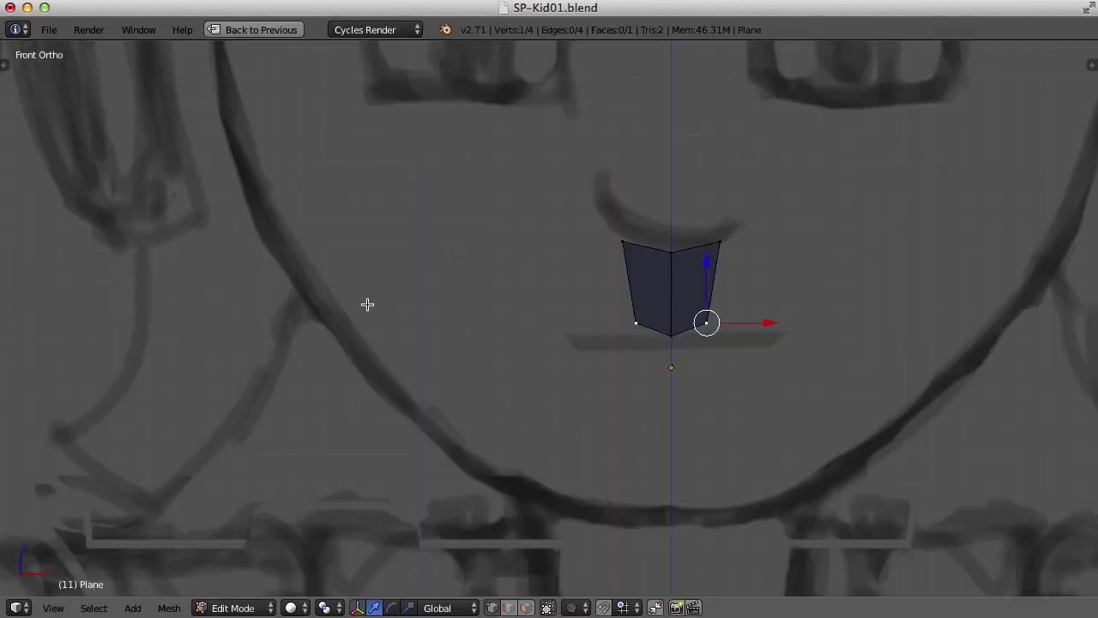
{"action": "scroll", "coordinate": [579, 273], "scroll_direction": "up", "scroll_amount": 2}
{"action": "scroll", "coordinate": [579, 274], "scroll_direction": "up", "scroll_amount": 3}
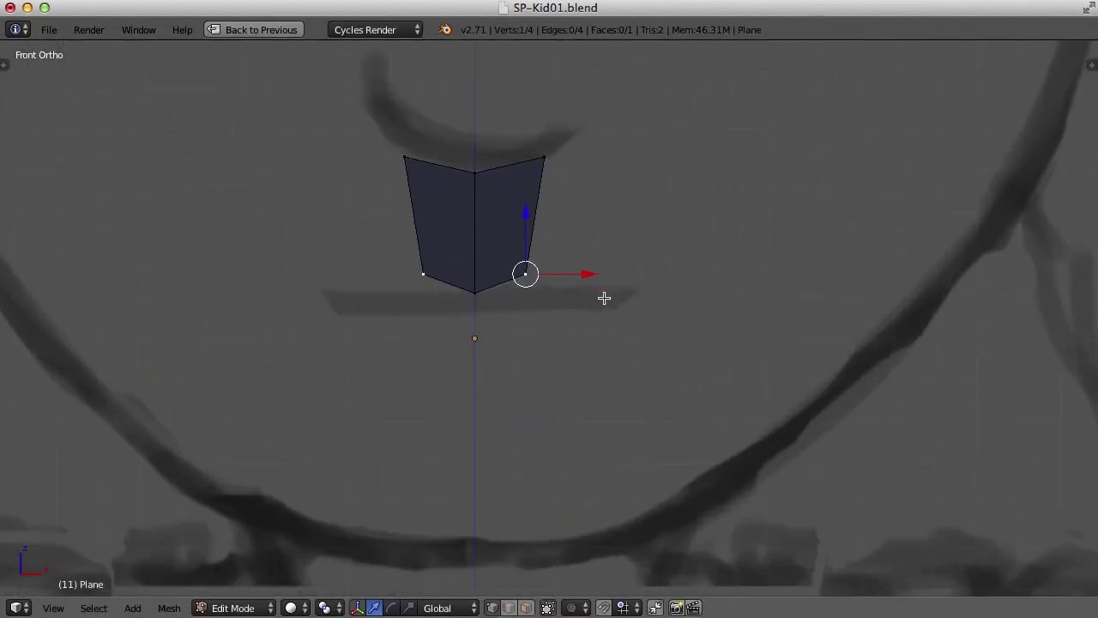
{"action": "key", "text": "ctrl+Tab"}
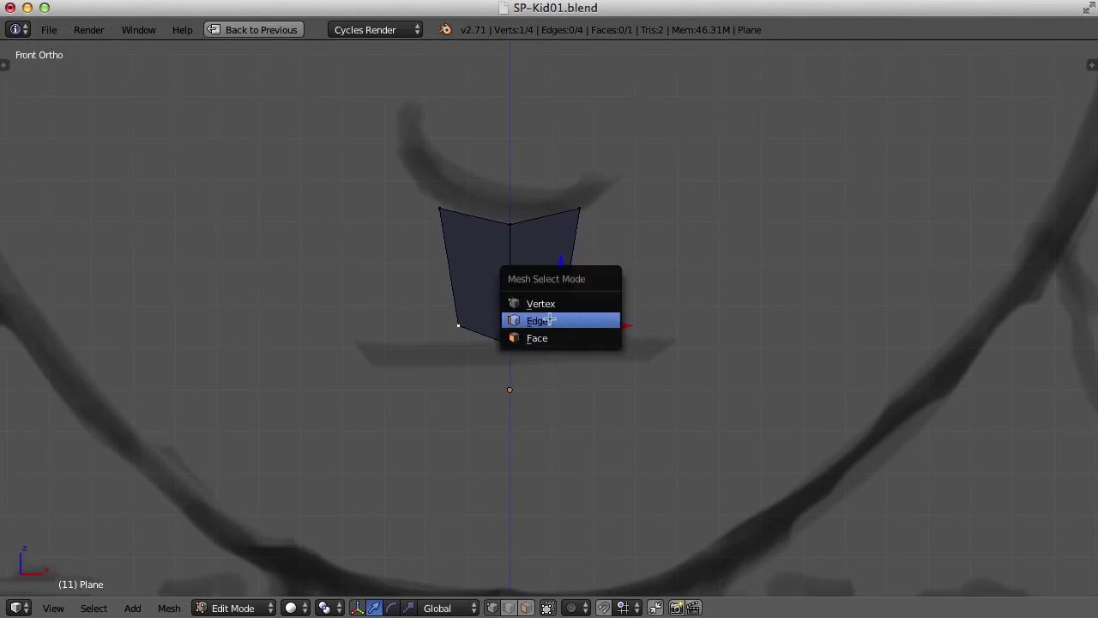
{"action": "left_click", "coordinate": [562, 320]}
{"action": "right_click", "coordinate": [570, 266]}
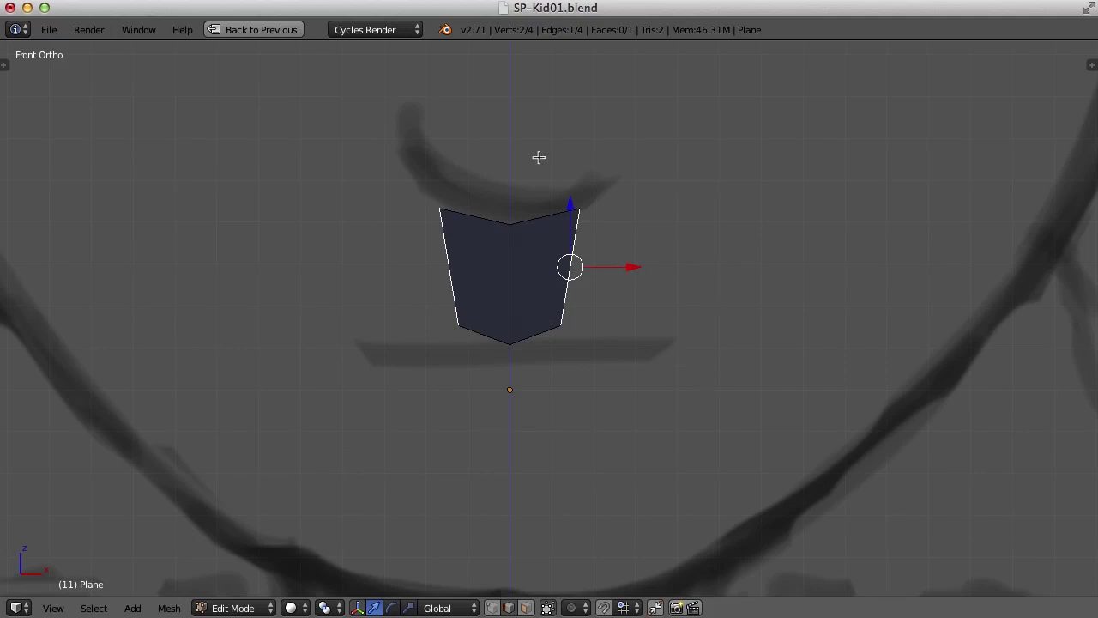
{"action": "scroll", "coordinate": [664, 186], "scroll_direction": "down", "scroll_amount": 4}
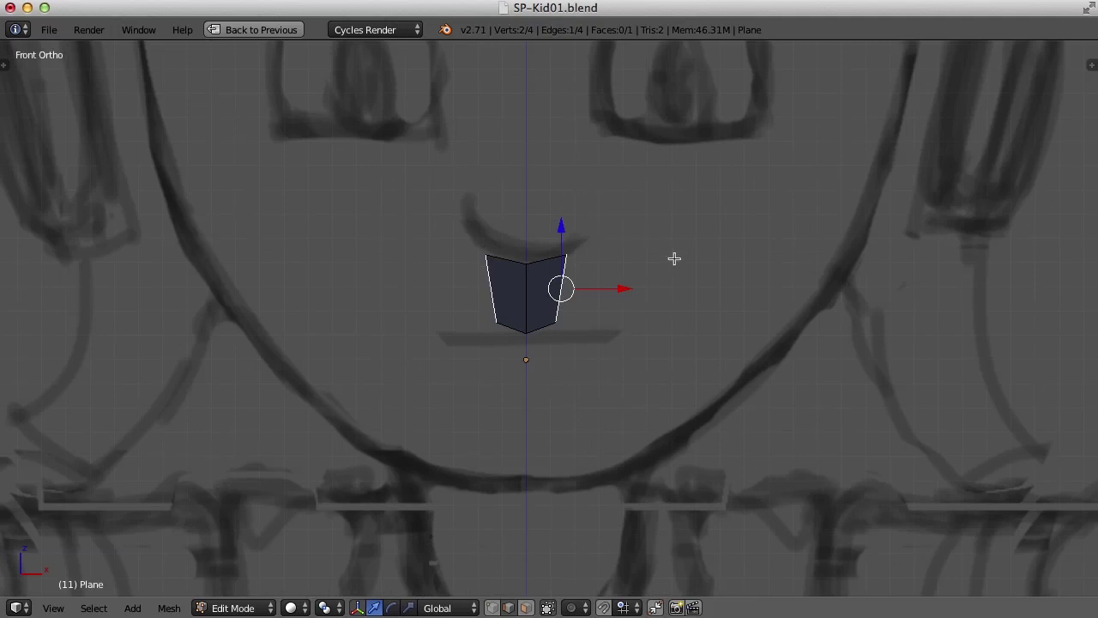
{"action": "scroll", "coordinate": [674, 258], "scroll_direction": "down", "scroll_amount": 2}
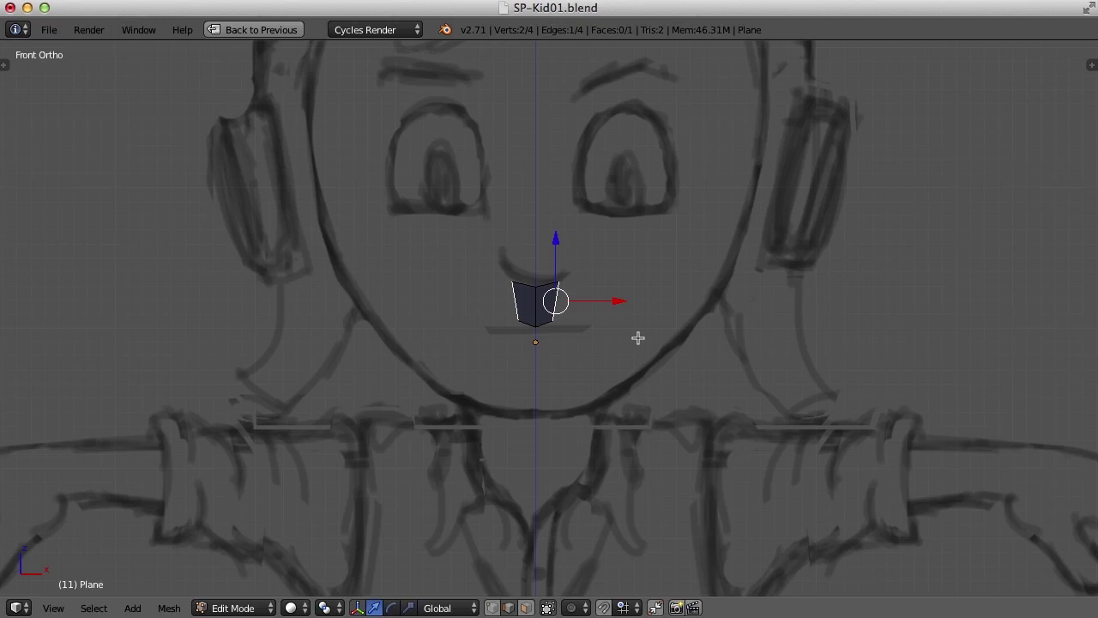
Step: Extrude the outer edges sideways twice to widen the lip strip
{"action": "scroll", "coordinate": [650, 316], "scroll_direction": "up", "scroll_amount": 3}
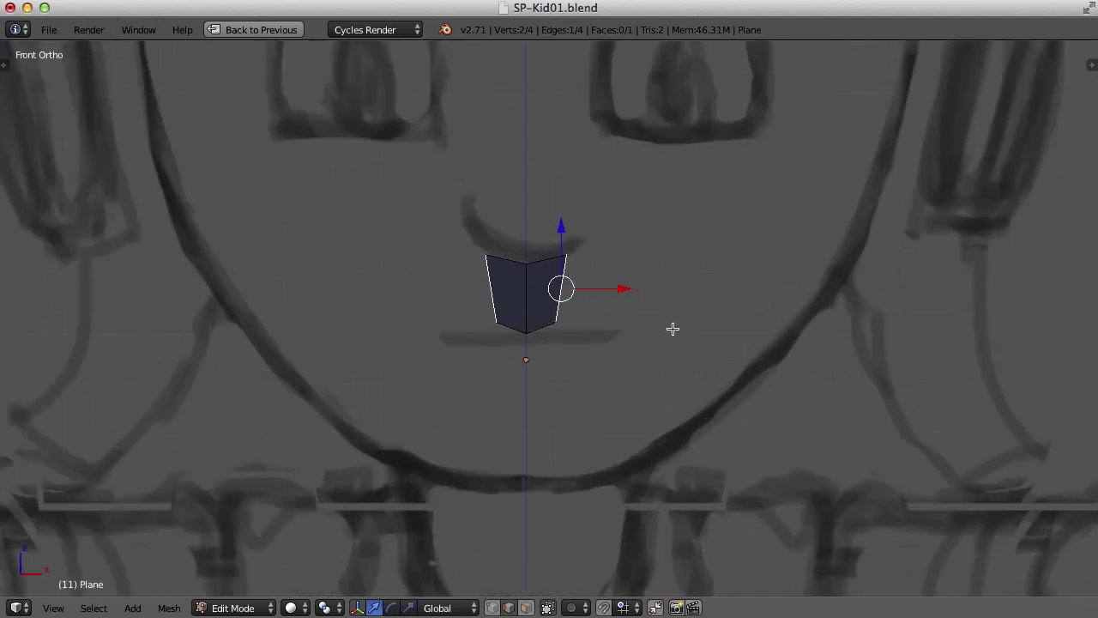
{"action": "middle_click_drag", "start_coordinate": [680, 326], "coordinate": [661, 324], "text": "shift"}
{"action": "key", "text": "e"}
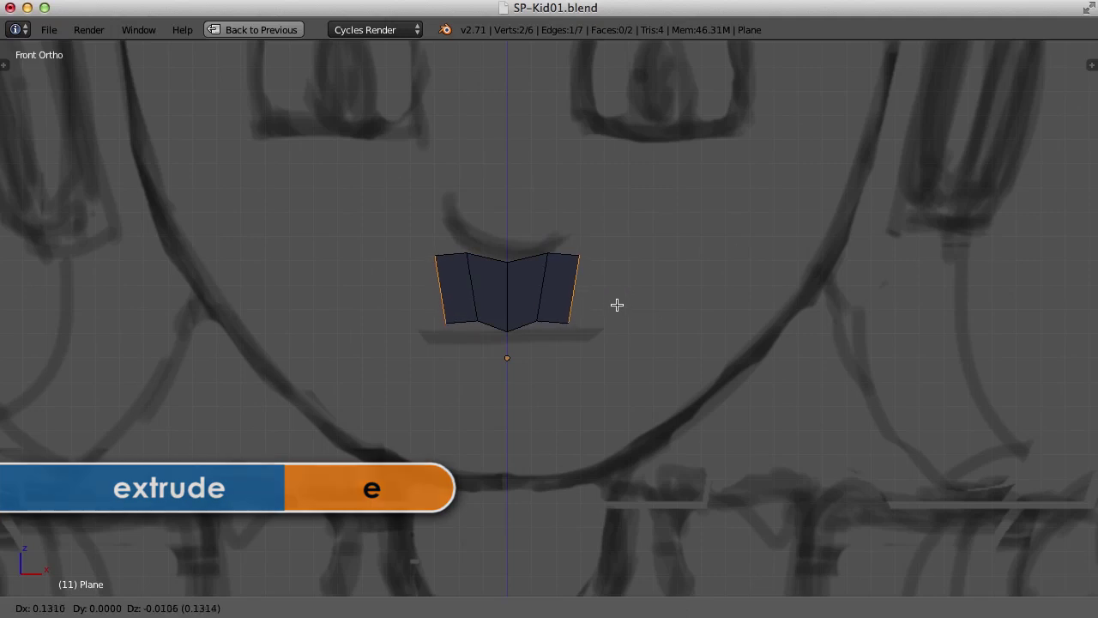
{"action": "left_click", "coordinate": [617, 303]}
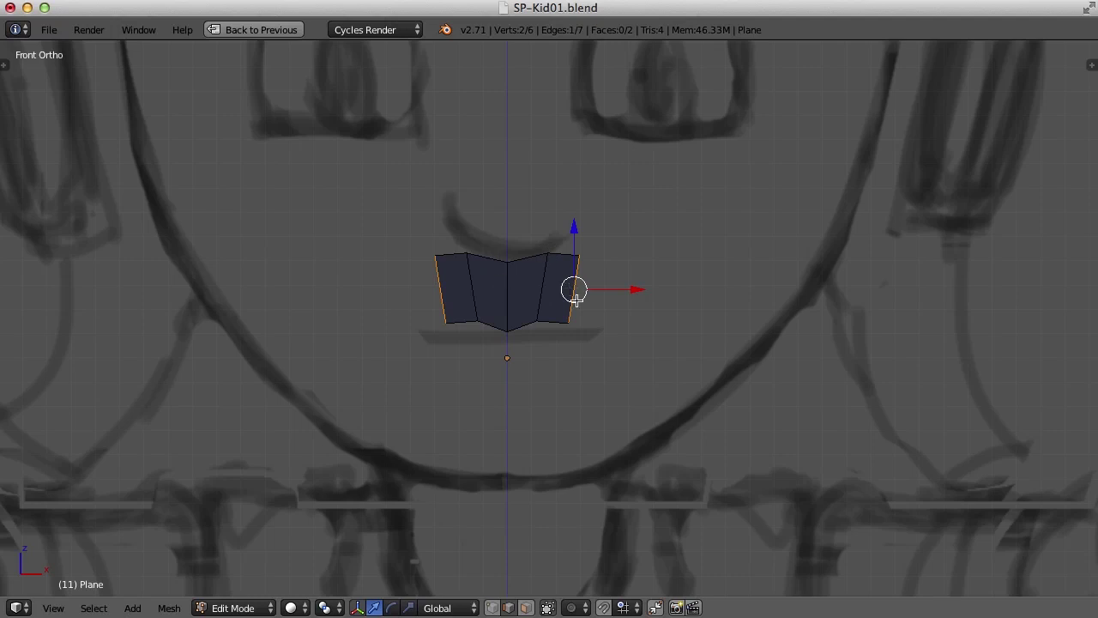
{"action": "key", "text": "e"}
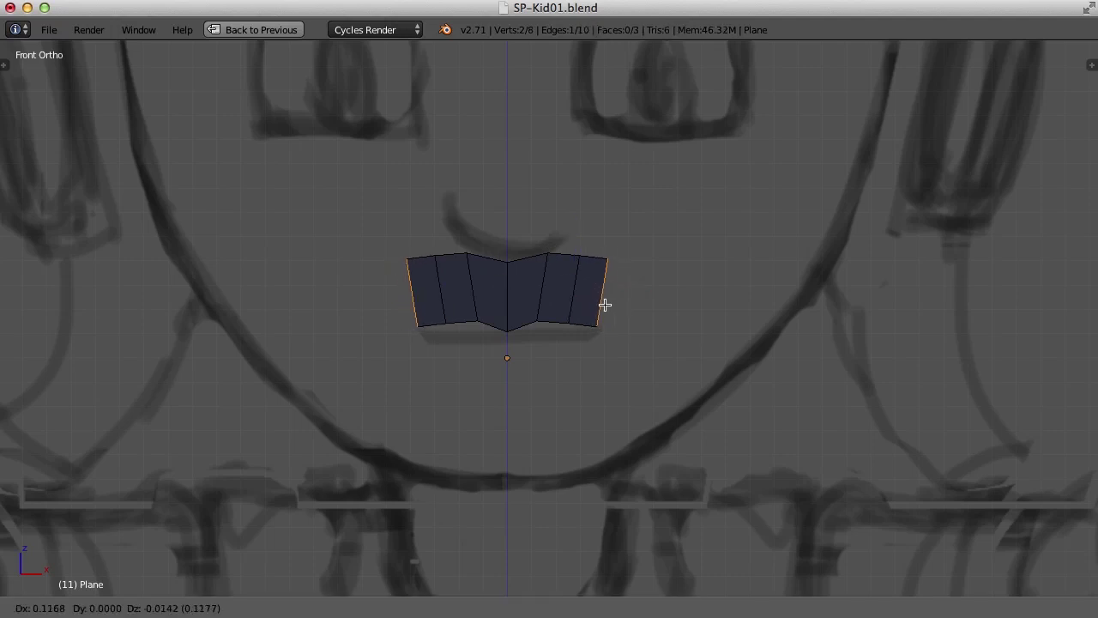
{"action": "left_click", "coordinate": [605, 305]}
Step: Extrude the strip's ends down and around along the mouth outline until the ring closes
{"action": "key", "text": "e"}
{"action": "left_click", "coordinate": [657, 385]}
{"action": "key", "text": "e"}
{"action": "left_click", "coordinate": [676, 385]}
{"action": "key", "text": "e"}
{"action": "left_click", "coordinate": [529, 434]}
{"action": "key", "text": "e"}
{"action": "left_click", "coordinate": [585, 439]}
{"action": "key", "text": "ctrl+Tab"}
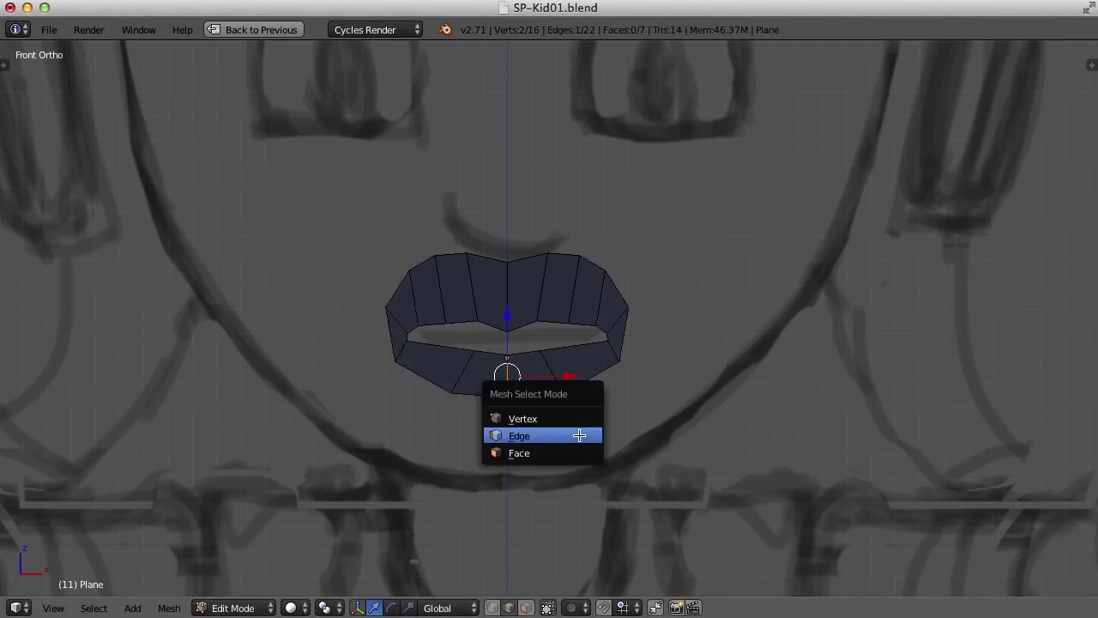
Step: In vertex mode, raise the outer peak of the upper lip to follow the sketch
{"action": "left_click", "coordinate": [576, 418]}
{"action": "right_click", "coordinate": [546, 252]}
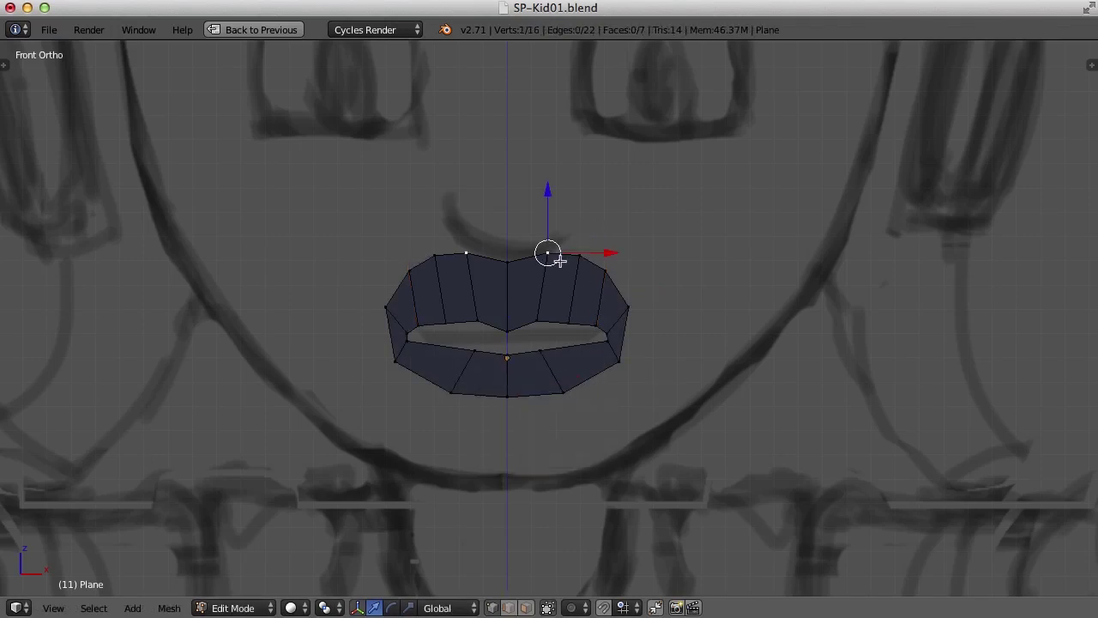
{"action": "key", "text": "g"}
{"action": "right_click", "coordinate": [556, 259]}
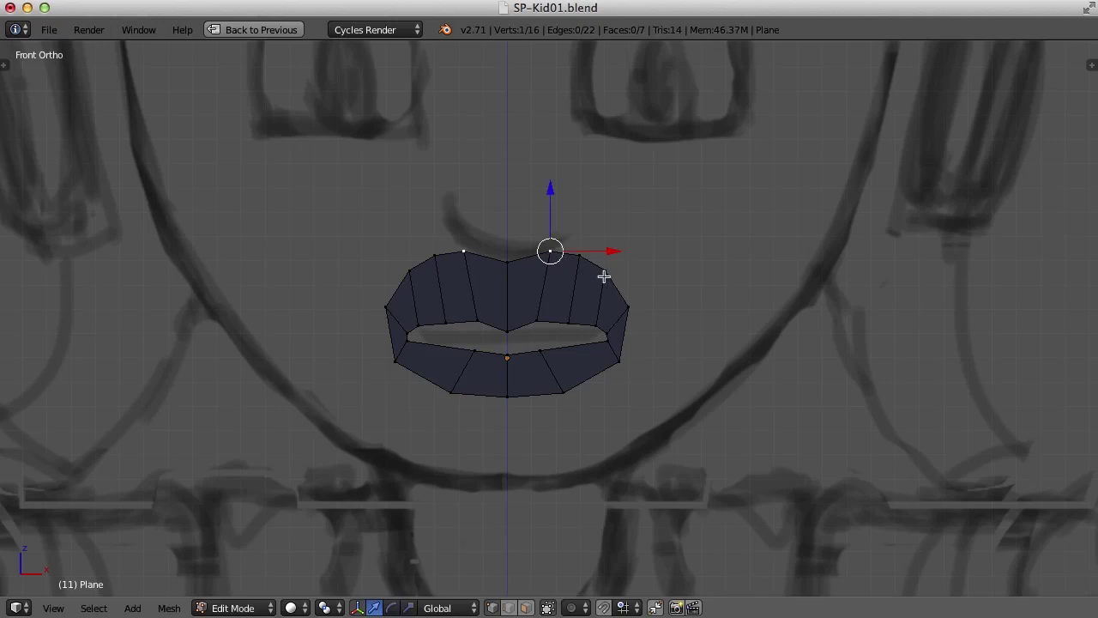
{"action": "right_click", "coordinate": [582, 257]}
{"action": "key", "text": "g"}
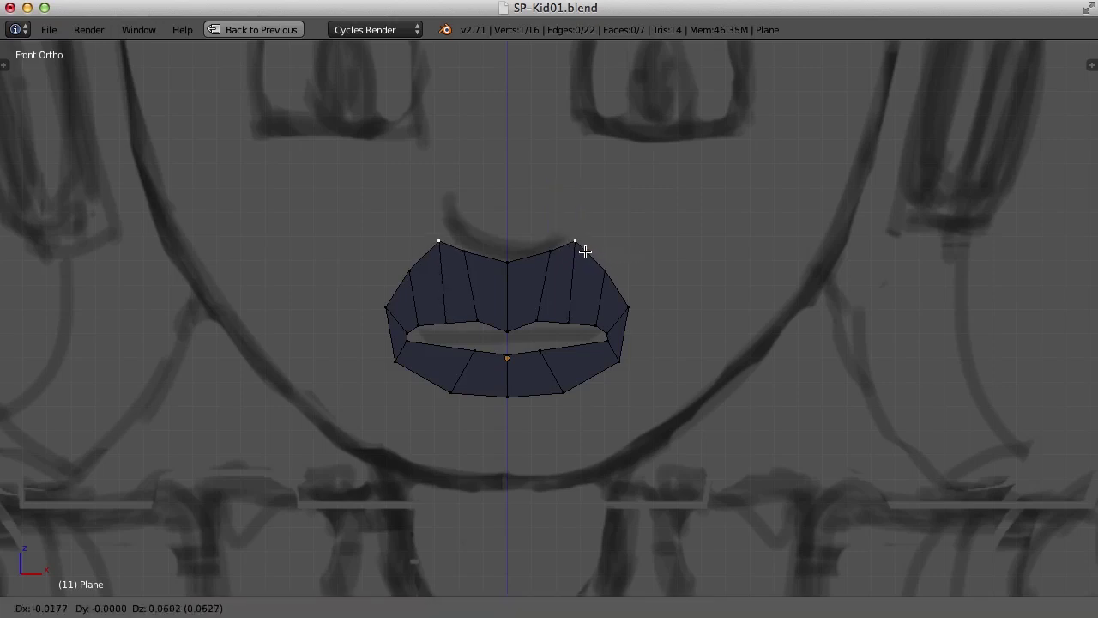
{"action": "left_click", "coordinate": [573, 260]}
Step: Lower the inner upper-lip vertex toward the dip and select the upper lip's top vertices
{"action": "right_click", "coordinate": [547, 253]}
{"action": "key", "text": "g"}
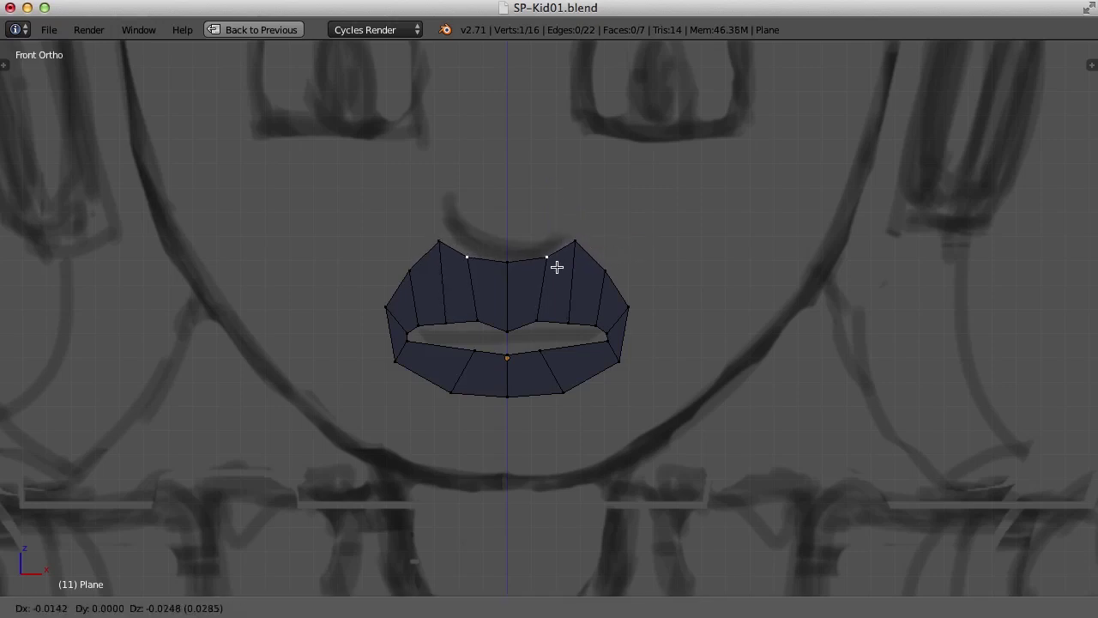
{"action": "left_click", "coordinate": [566, 286]}
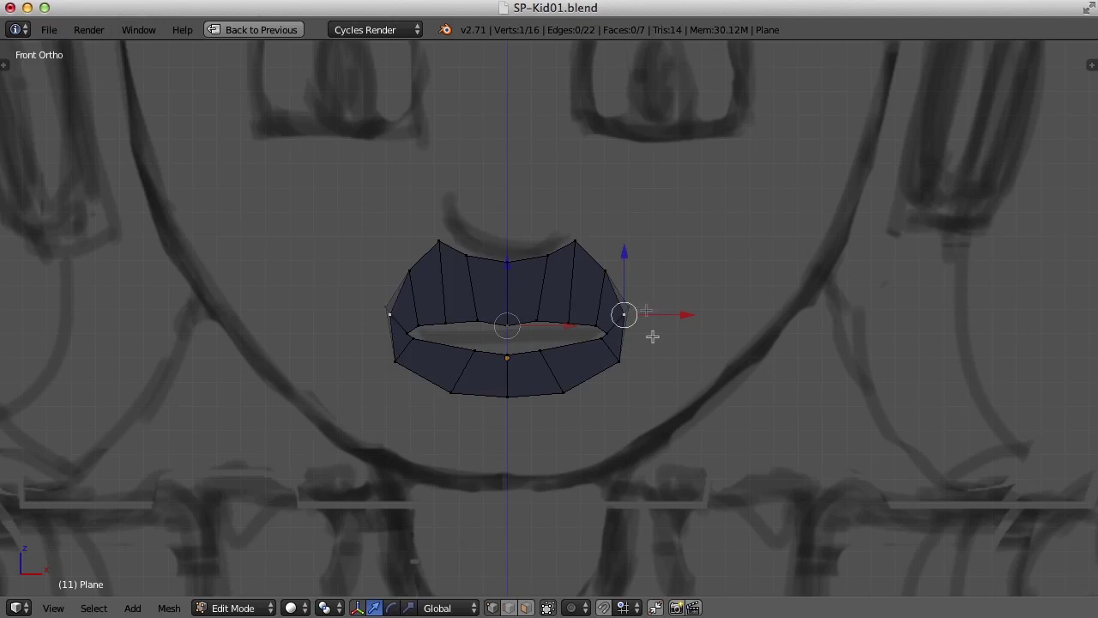
{"action": "right_click", "coordinate": [516, 261]}
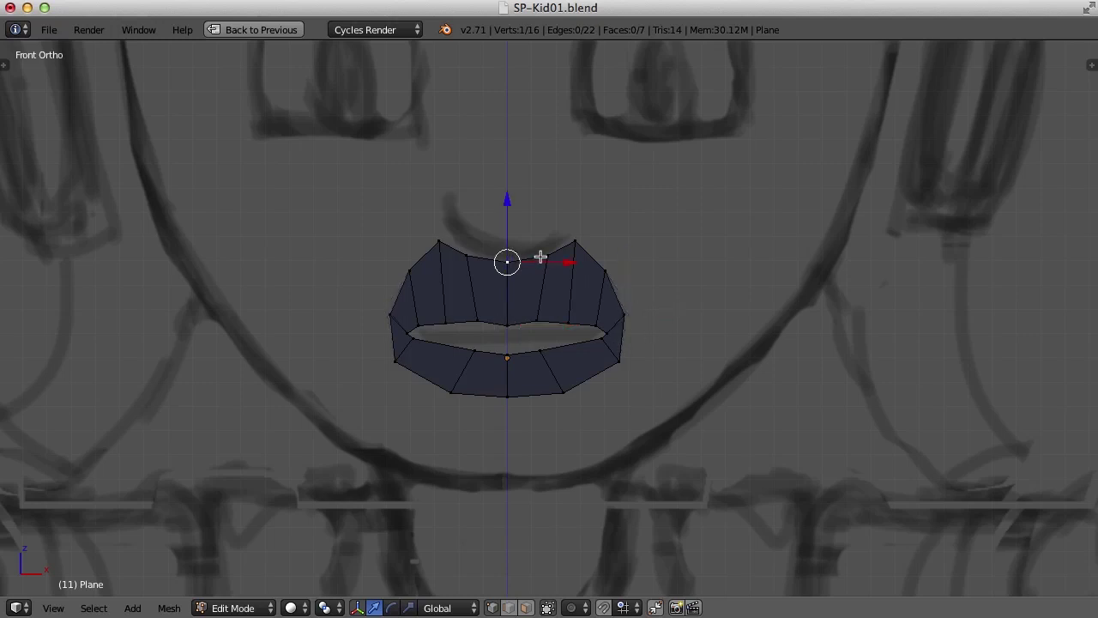
{"action": "right_click", "coordinate": [559, 255], "text": "shift"}
{"action": "right_click", "coordinate": [574, 241], "text": "shift"}
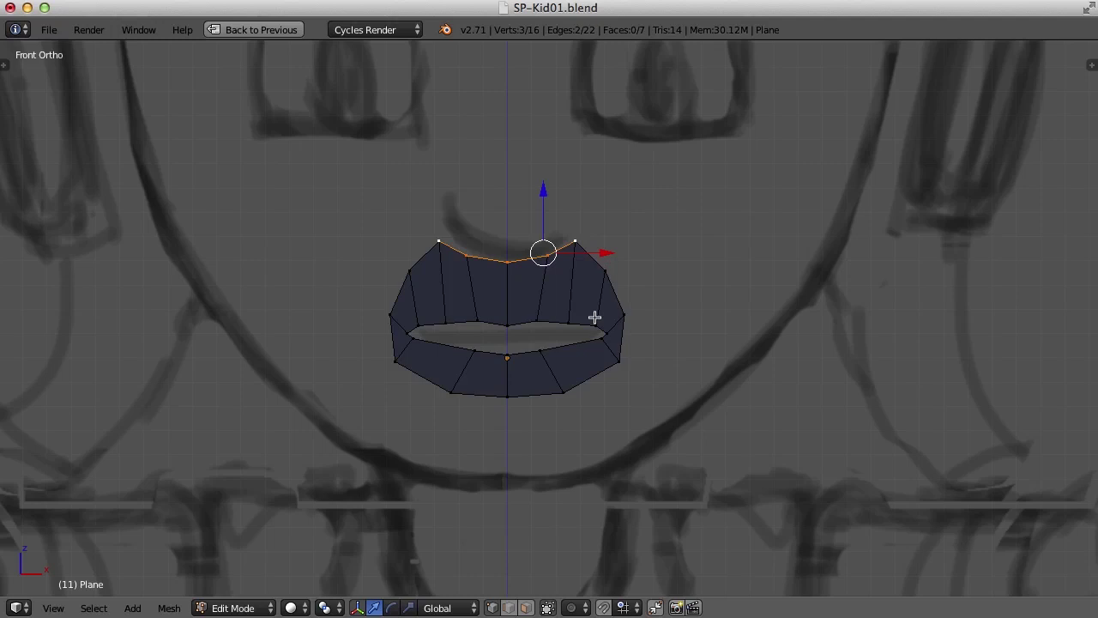
Step: Extrude the upper lip's top edge upward and pull the new vertices inward
{"action": "key", "text": "e"}
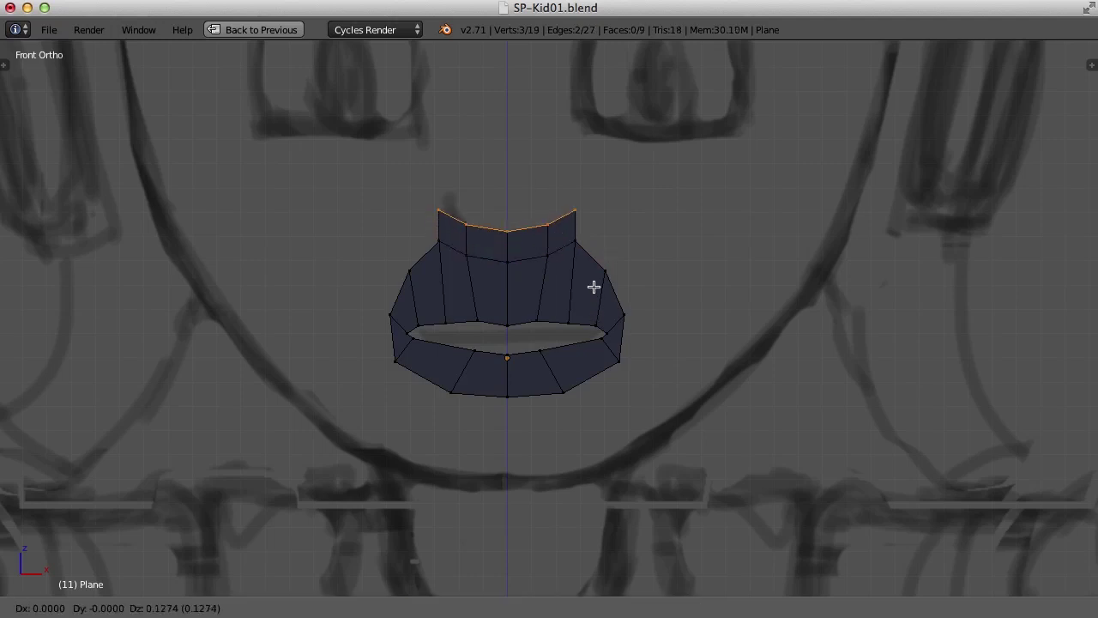
{"action": "left_click", "coordinate": [594, 282]}
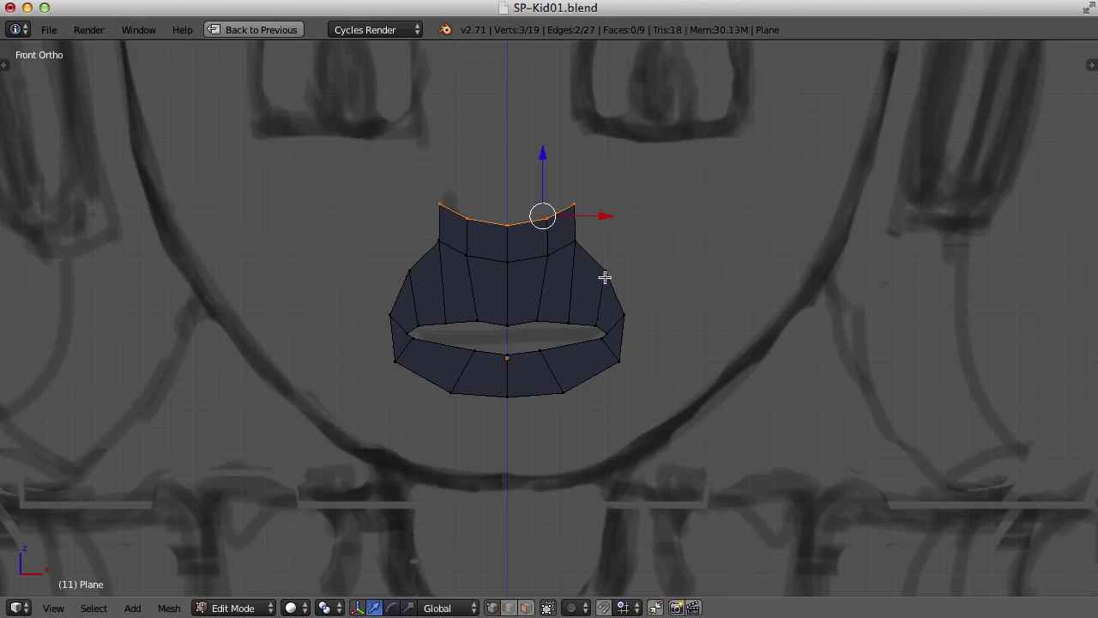
{"action": "key", "text": "g"}
{"action": "left_click", "coordinate": [545, 227]}
{"action": "right_click", "coordinate": [575, 204]}
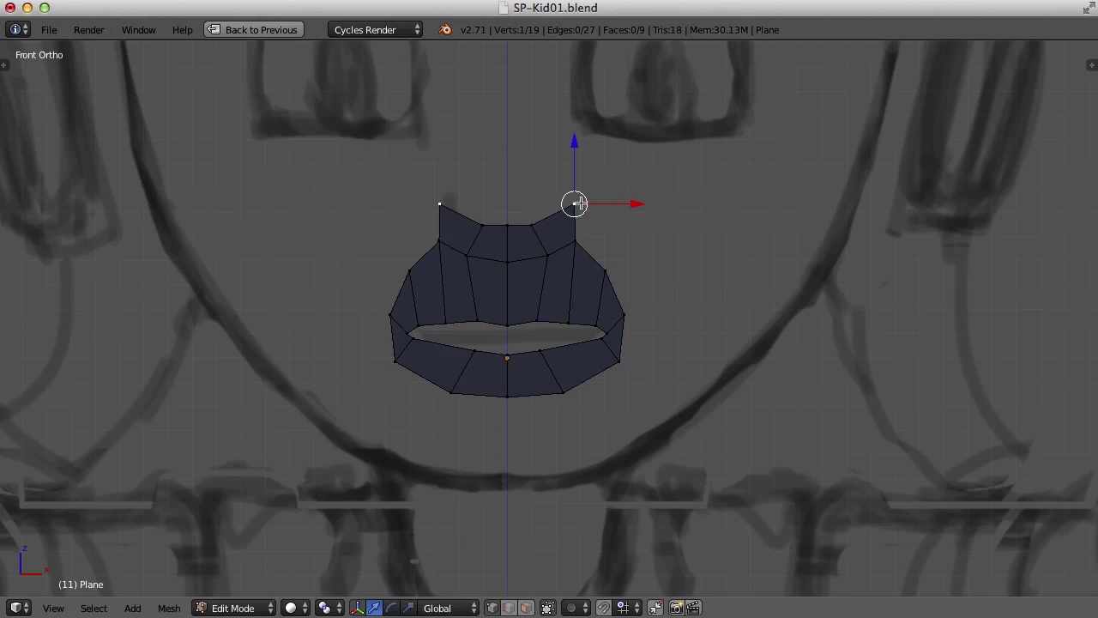
{"action": "key", "text": "g"}
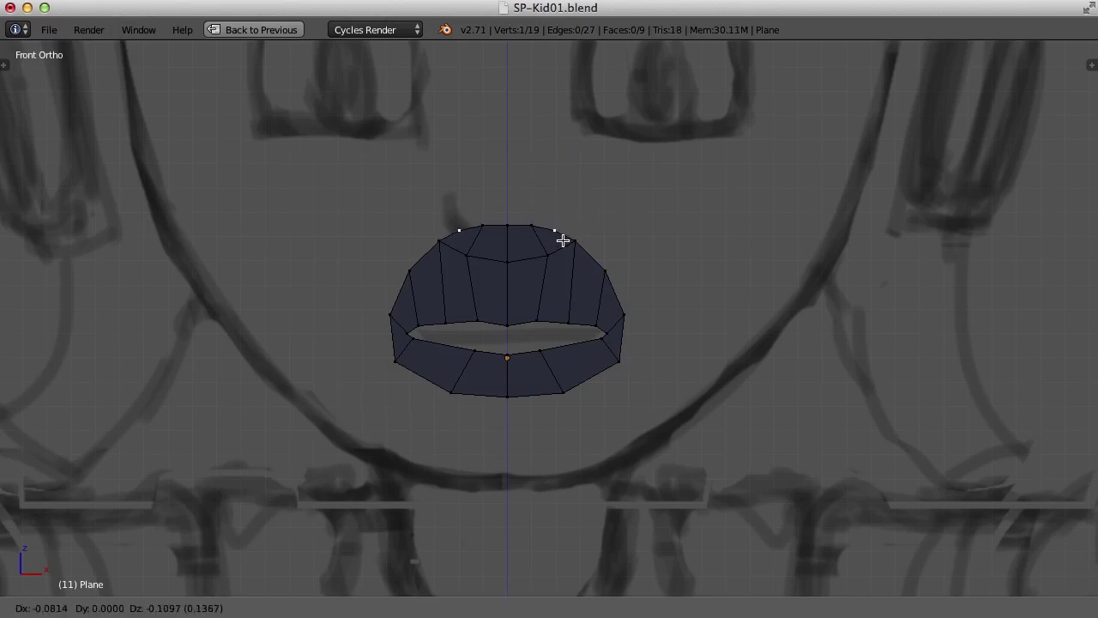
{"action": "left_click", "coordinate": [561, 241]}
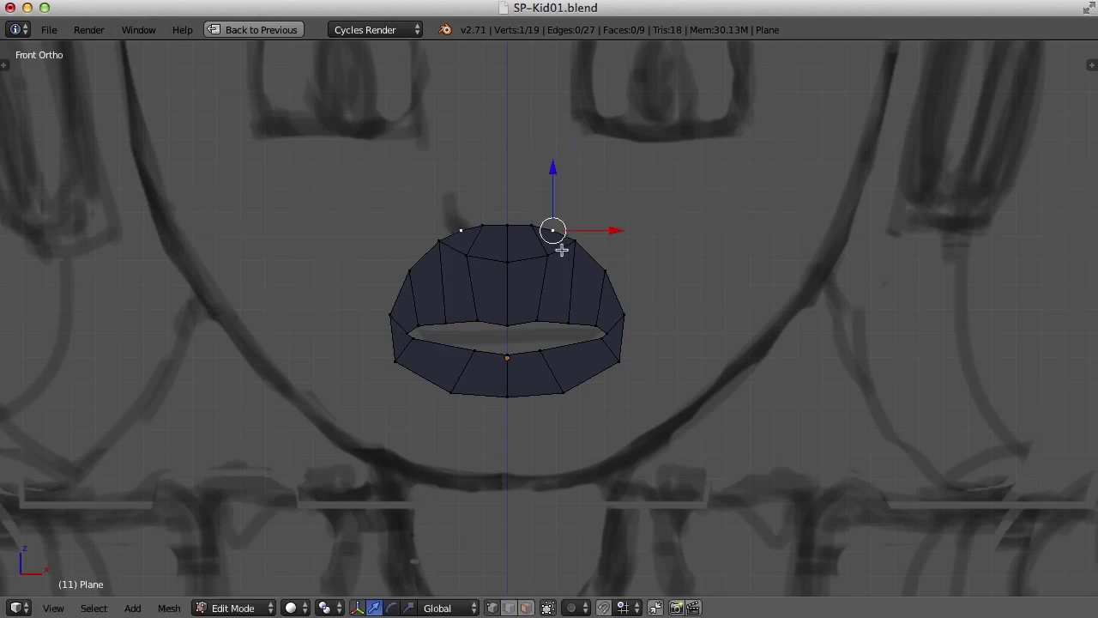
Step: Nudge a top lip vertex into place and select the row of top lip vertices
{"action": "right_click", "coordinate": [532, 224]}
{"action": "key", "text": "g"}
{"action": "left_click", "coordinate": [528, 228]}
{"action": "right_click", "coordinate": [509, 221]}
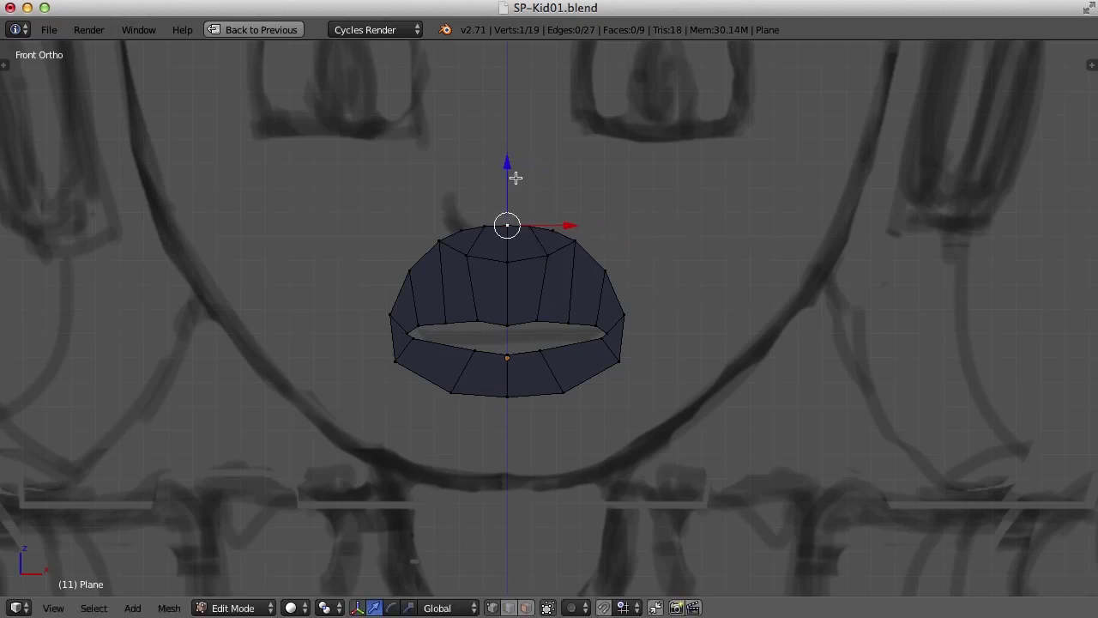
{"action": "key", "text": "g"}
{"action": "key", "text": "Escape"}
{"action": "right_click", "coordinate": [574, 238]}
{"action": "right_click", "coordinate": [554, 229], "text": "shift"}
{"action": "right_click", "coordinate": [529, 227], "text": "shift"}
{"action": "right_click", "coordinate": [507, 226], "text": "shift"}
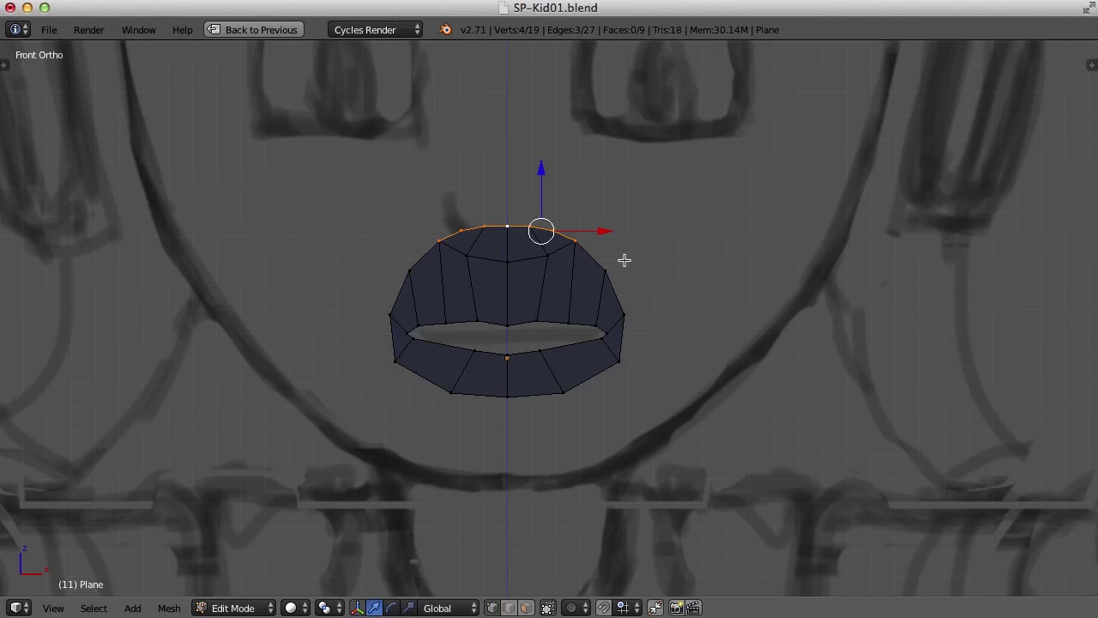
Step: Extrude the top lip vertices upward into the nose base and column
{"action": "key", "text": "e"}
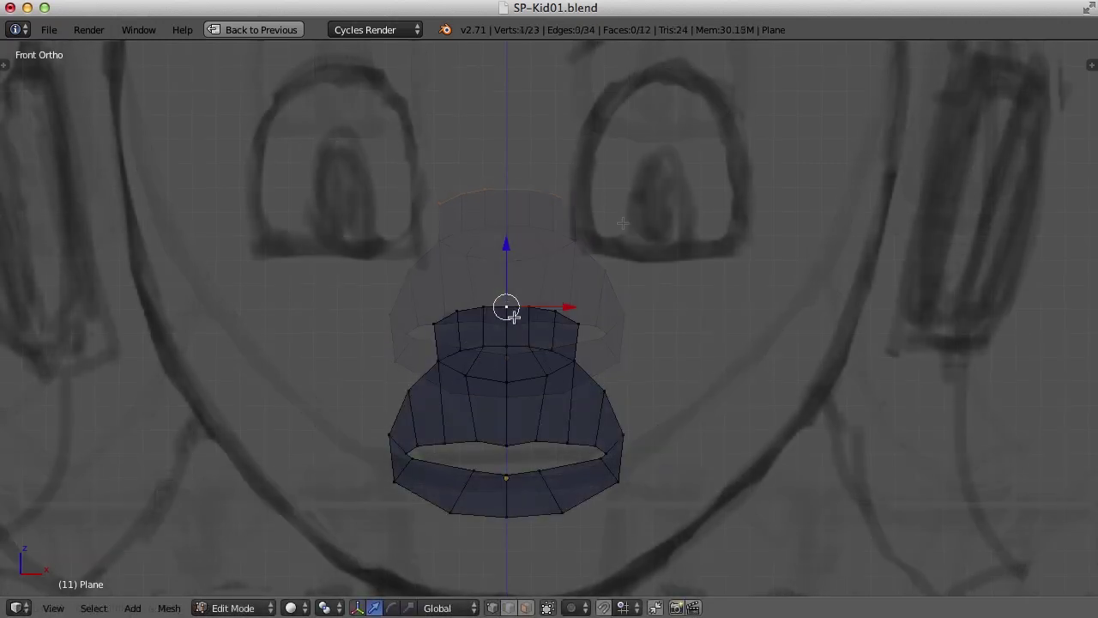
{"action": "right_click", "coordinate": [528, 308], "text": "shift"}
{"action": "right_click", "coordinate": [554, 309], "text": "shift"}
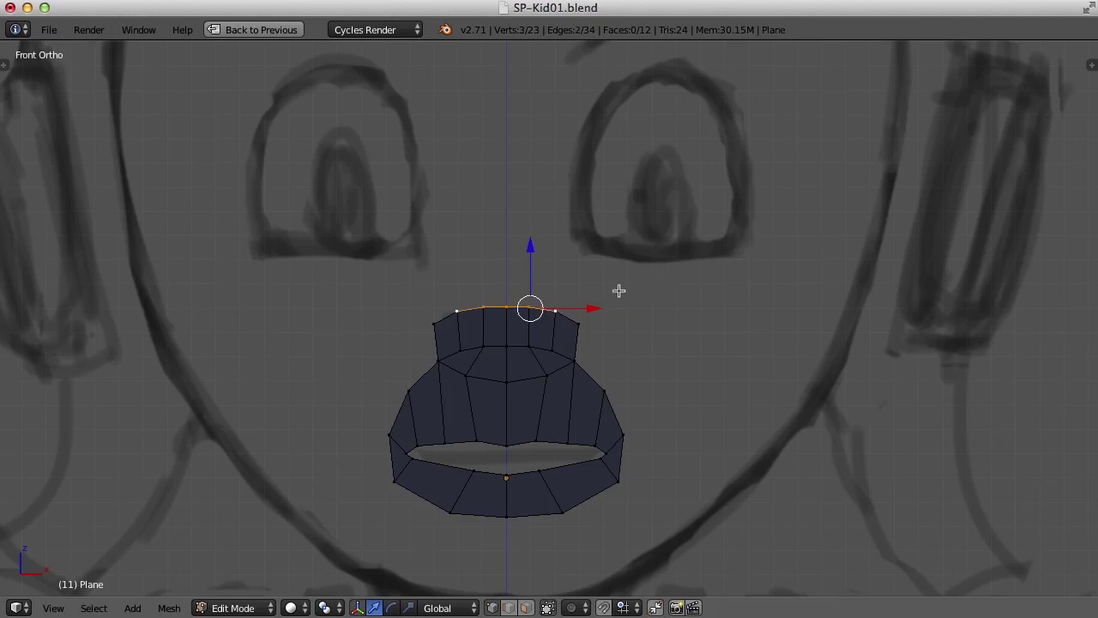
{"action": "key", "text": "r"}
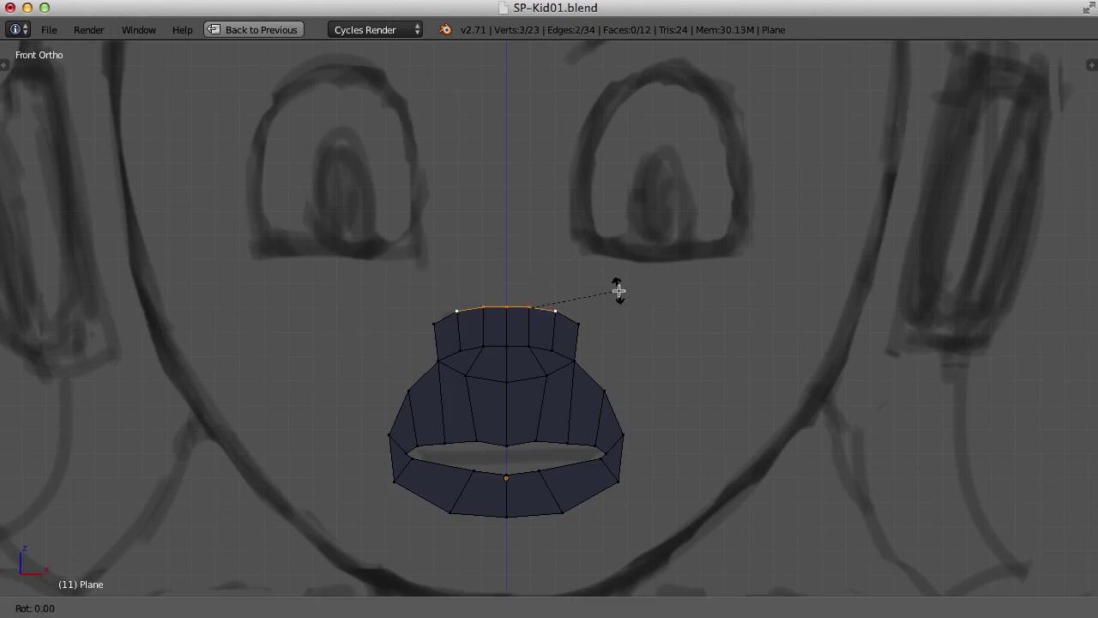
{"action": "key", "text": "Escape"}
{"action": "key", "text": "e"}
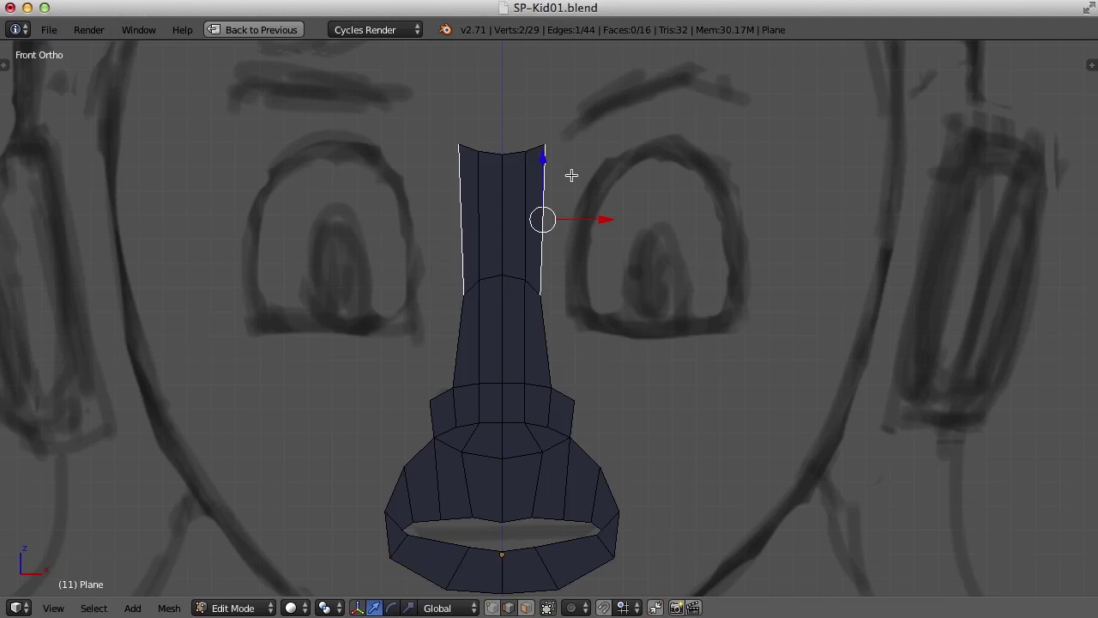
Step: Extrude the side edge outward to widen the nose bridge
{"action": "key", "text": "e"}
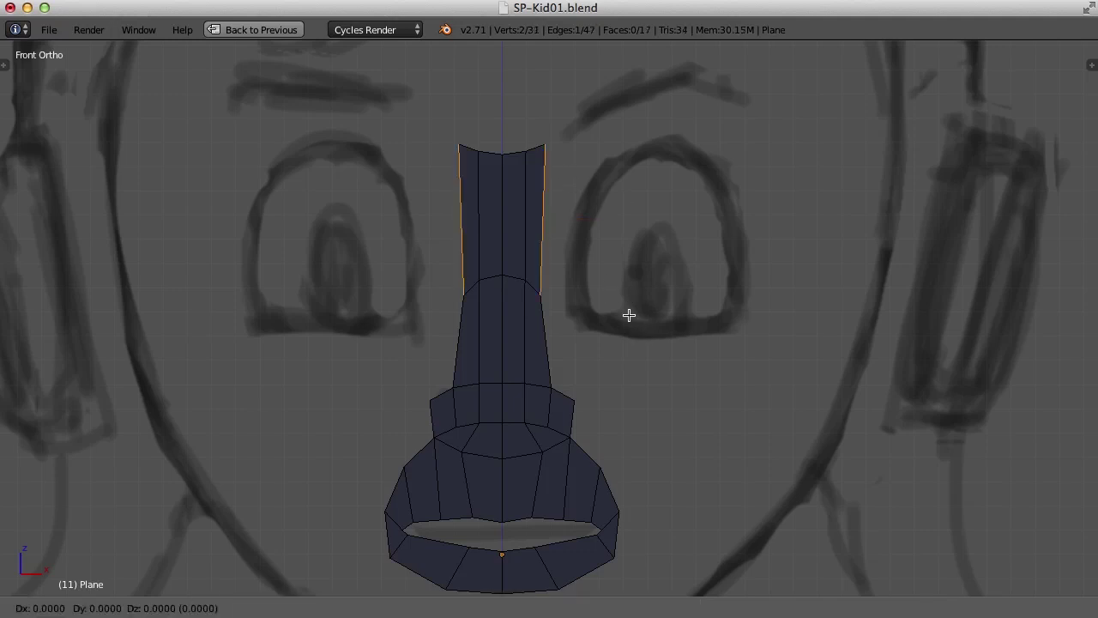
{"action": "left_click", "coordinate": [656, 318]}
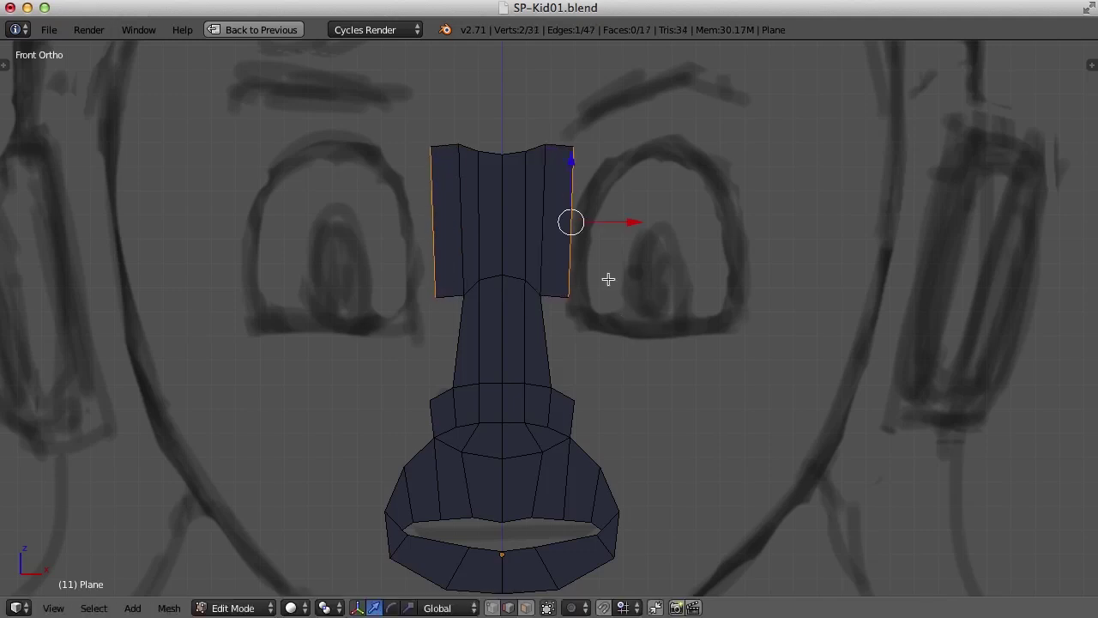
{"action": "key", "text": "ctrl+Tab"}
{"action": "left_click", "coordinate": [564, 277]}
{"action": "key", "text": "ctrl+Tab"}
{"action": "left_click", "coordinate": [564, 254]}
Step: Move the bridge block's corner and side vertices to taper it between the eyes
{"action": "right_click", "coordinate": [579, 301]}
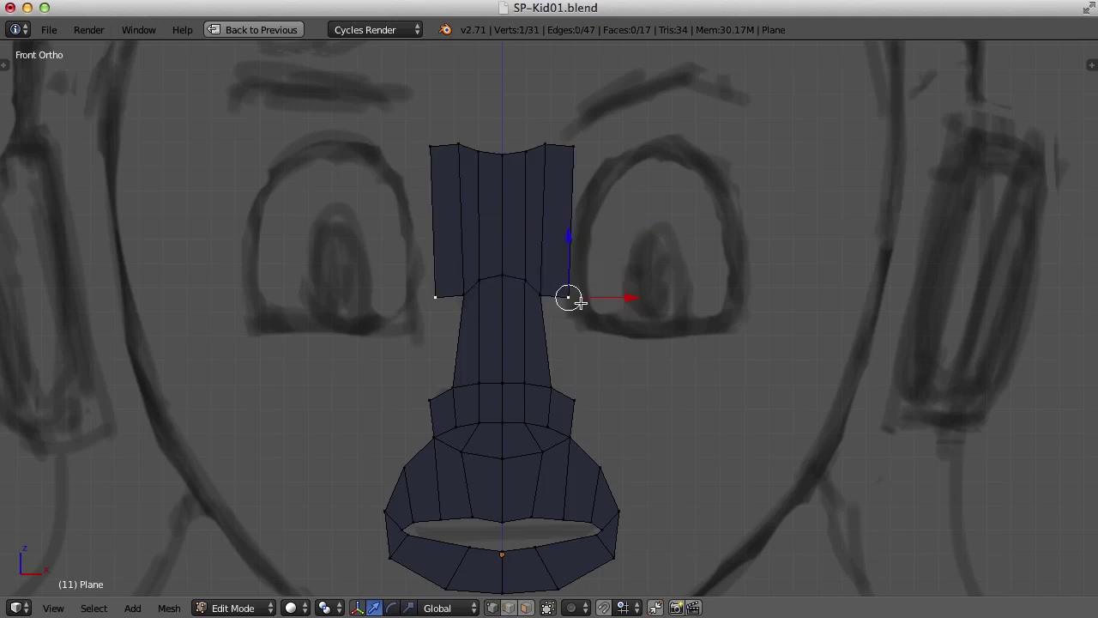
{"action": "key", "text": "g"}
{"action": "left_click", "coordinate": [578, 283]}
{"action": "right_click", "coordinate": [573, 146]}
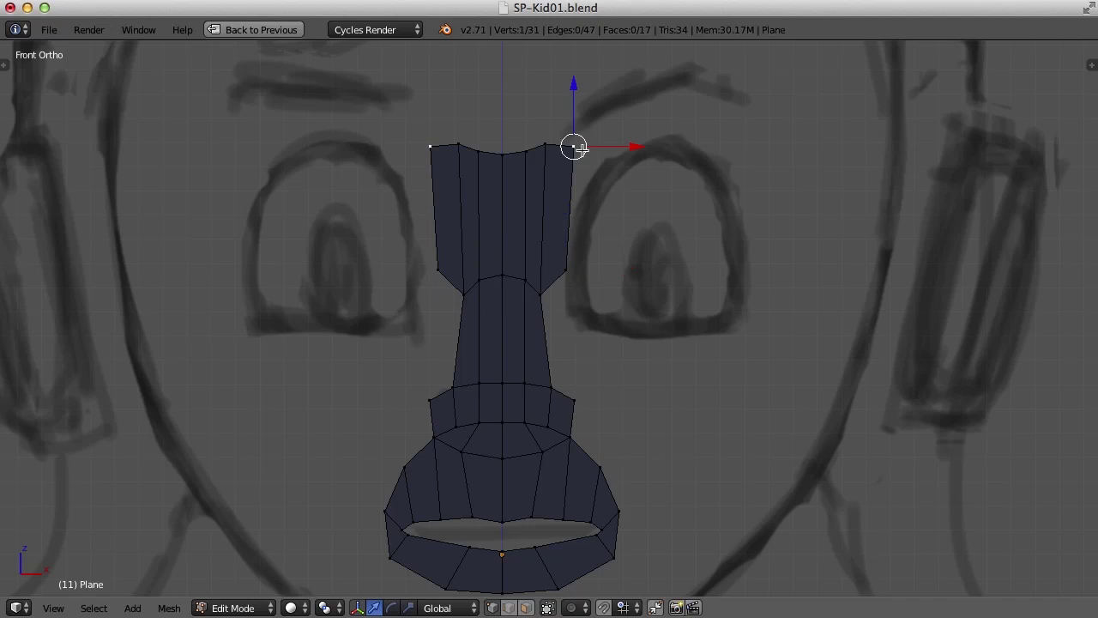
{"action": "key", "text": "g"}
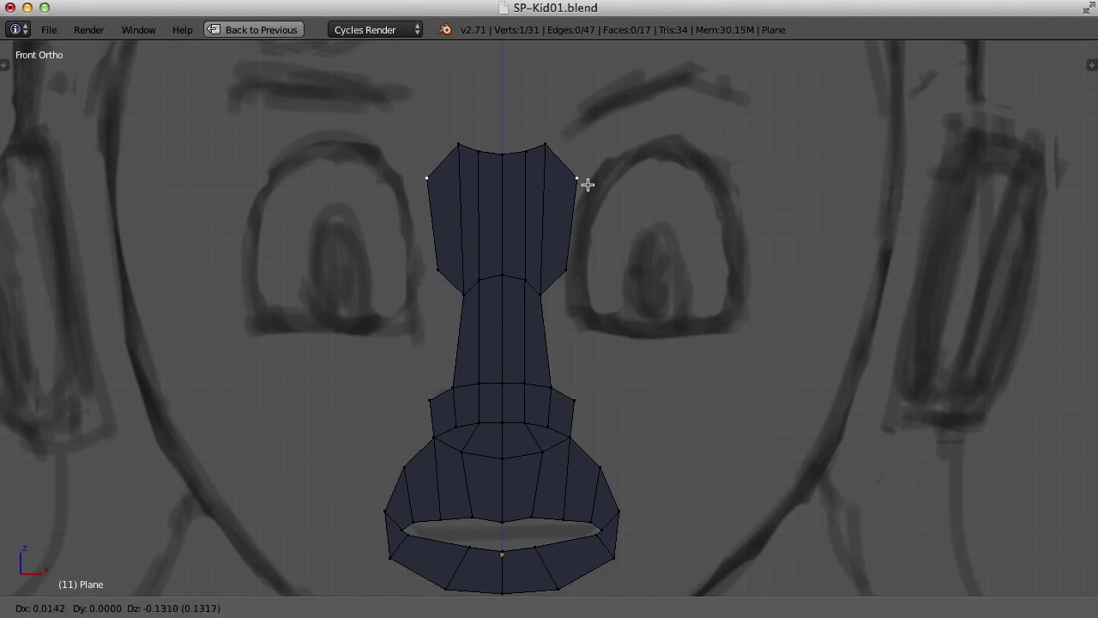
{"action": "left_click", "coordinate": [590, 185]}
{"action": "right_click", "coordinate": [569, 273]}
{"action": "key", "text": "g"}
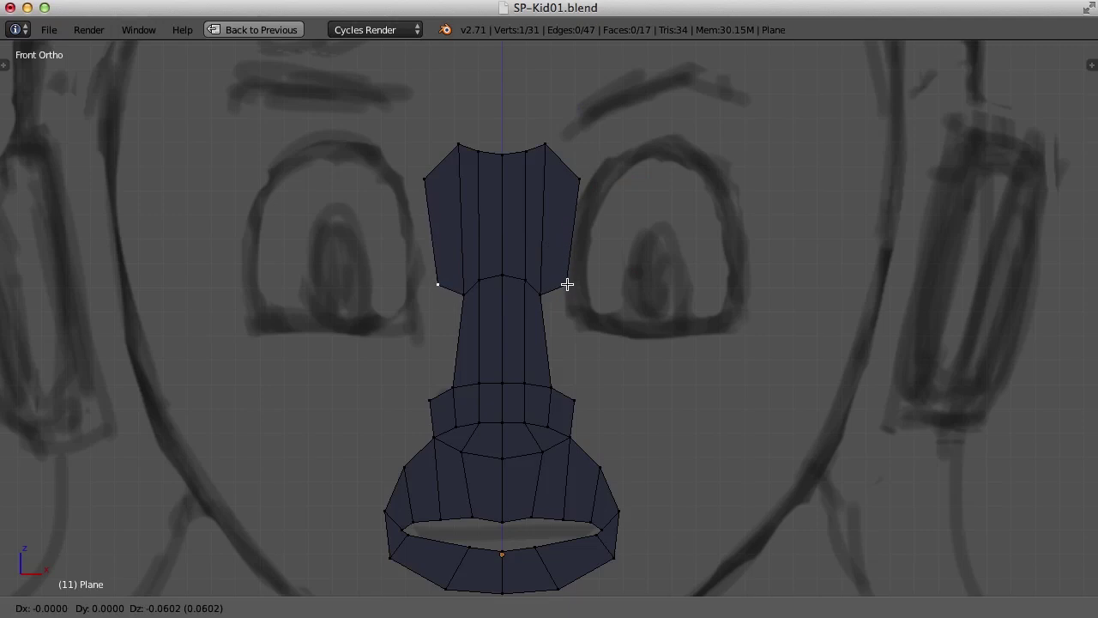
{"action": "left_click", "coordinate": [566, 284]}
{"action": "right_click", "coordinate": [547, 146]}
Step: Extrude the bridge shoulder into a brow, rotate and raise its tip, then extend it around the eye
{"action": "right_click", "coordinate": [577, 176], "text": "shift"}
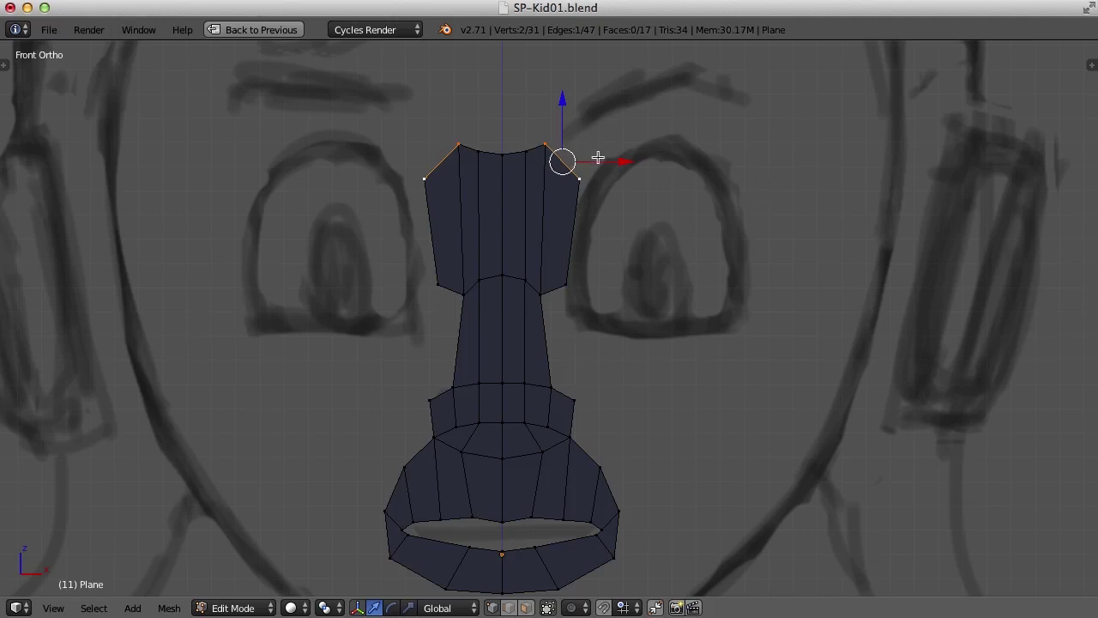
{"action": "key", "text": "e"}
{"action": "left_click", "coordinate": [655, 126]}
{"action": "key", "text": "r"}
{"action": "left_click", "coordinate": [662, 266]}
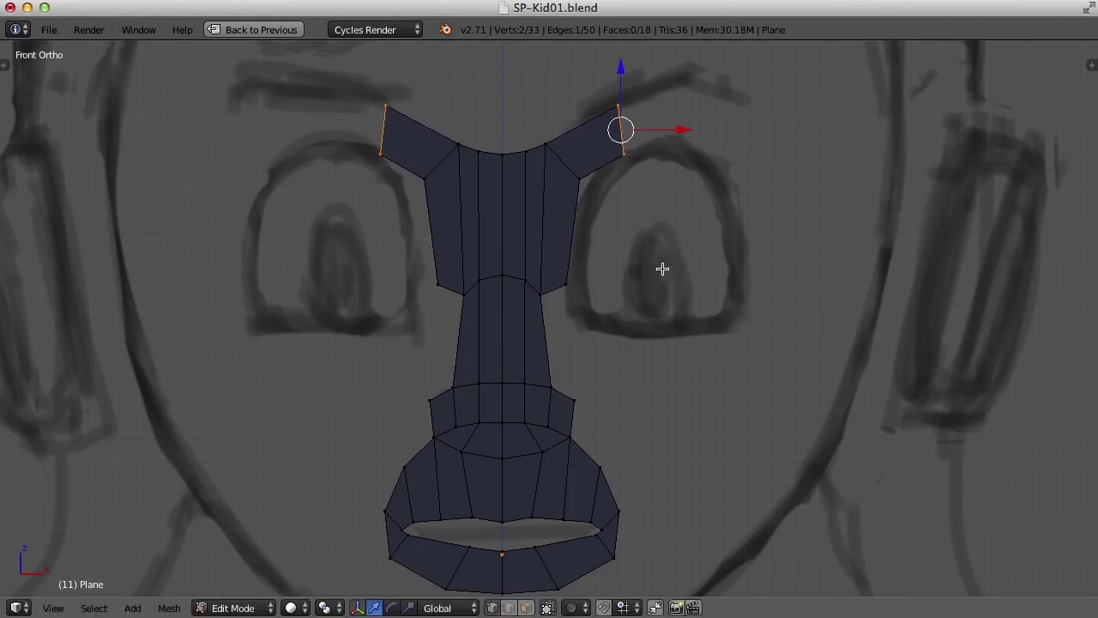
{"action": "key", "text": "g"}
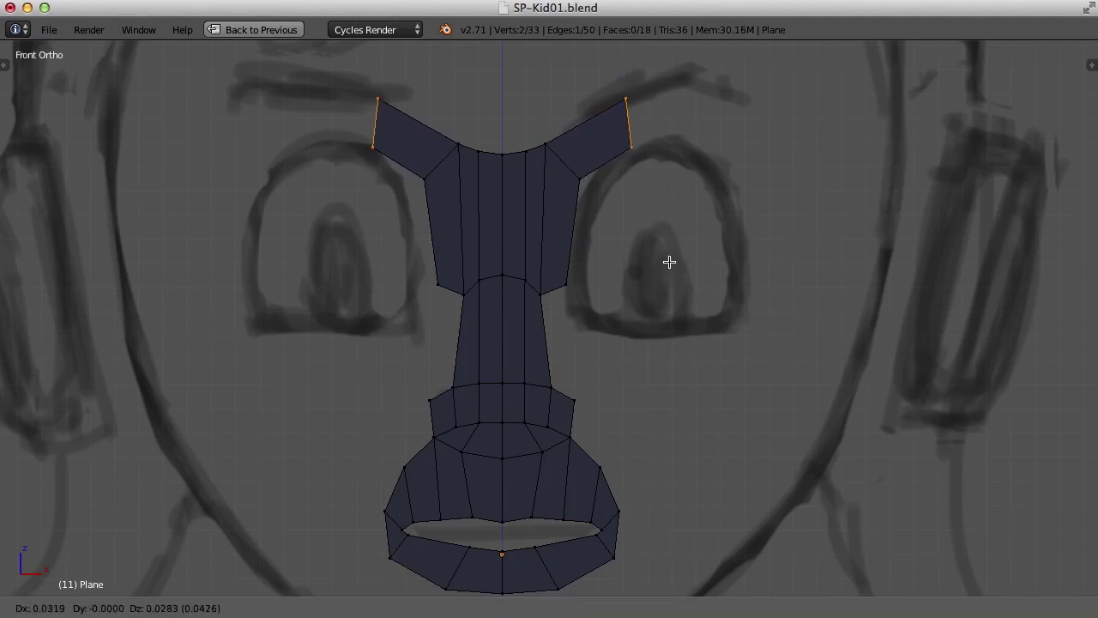
{"action": "left_click", "coordinate": [669, 263]}
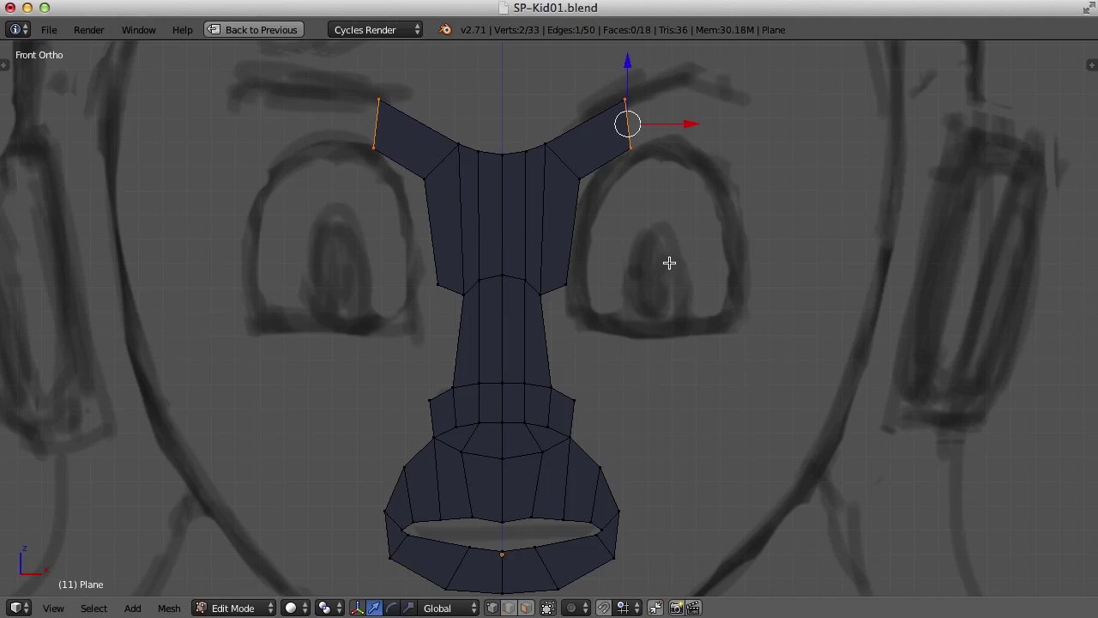
{"action": "key", "text": "e"}
{"action": "left_click", "coordinate": [783, 279]}
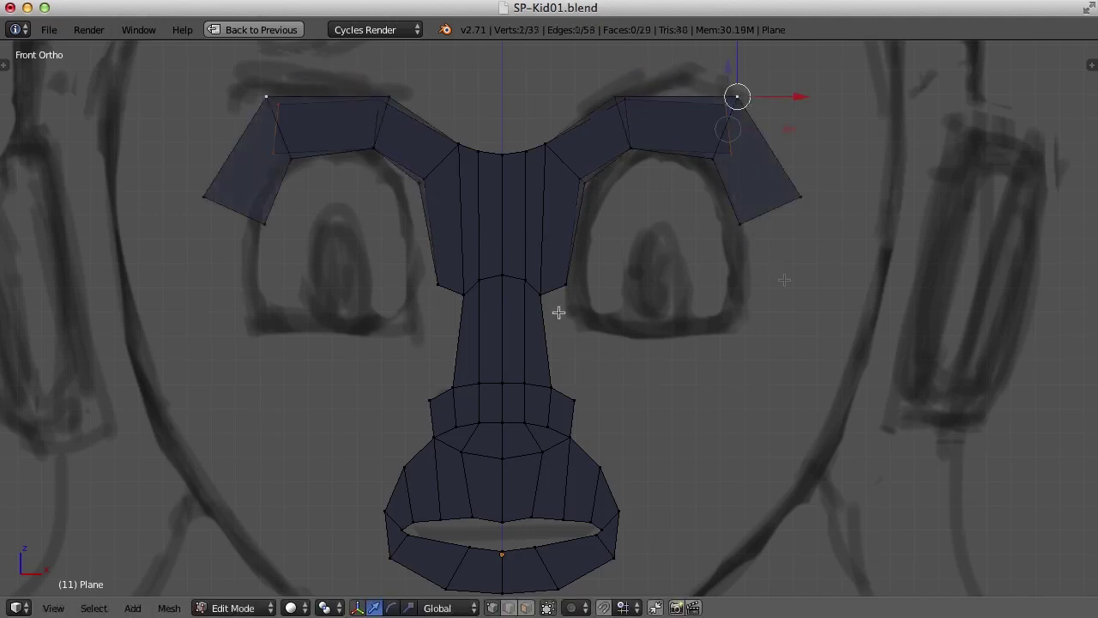
Step: Extrude the nose-side edges diagonally to run beneath the eyes
{"action": "right_click", "coordinate": [542, 294]}
{"action": "right_click", "coordinate": [565, 286], "text": "shift"}
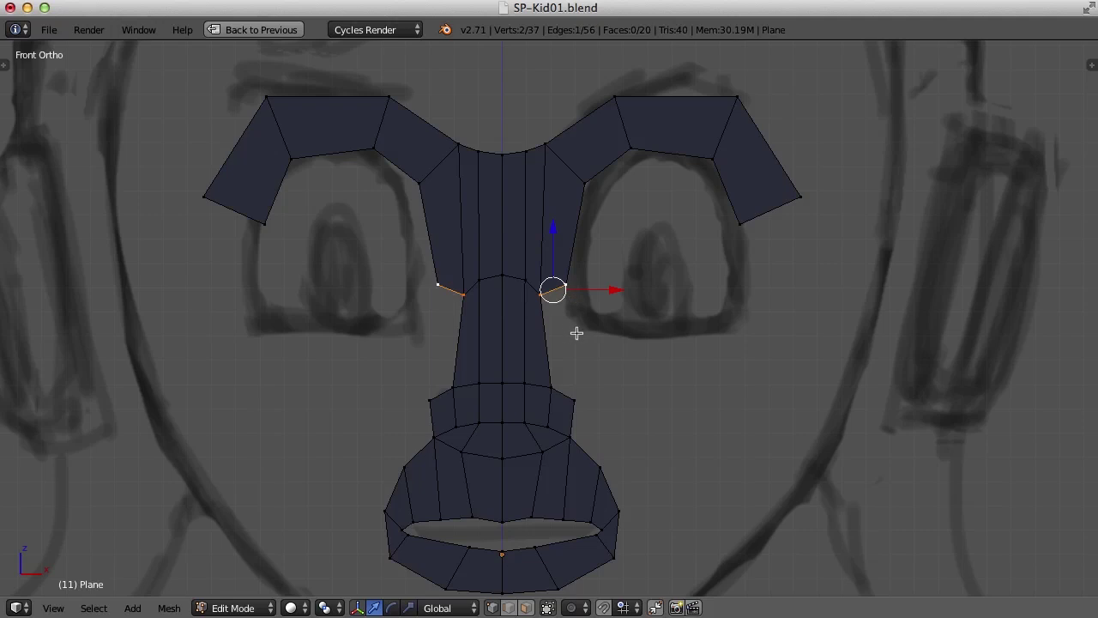
{"action": "key", "text": "e"}
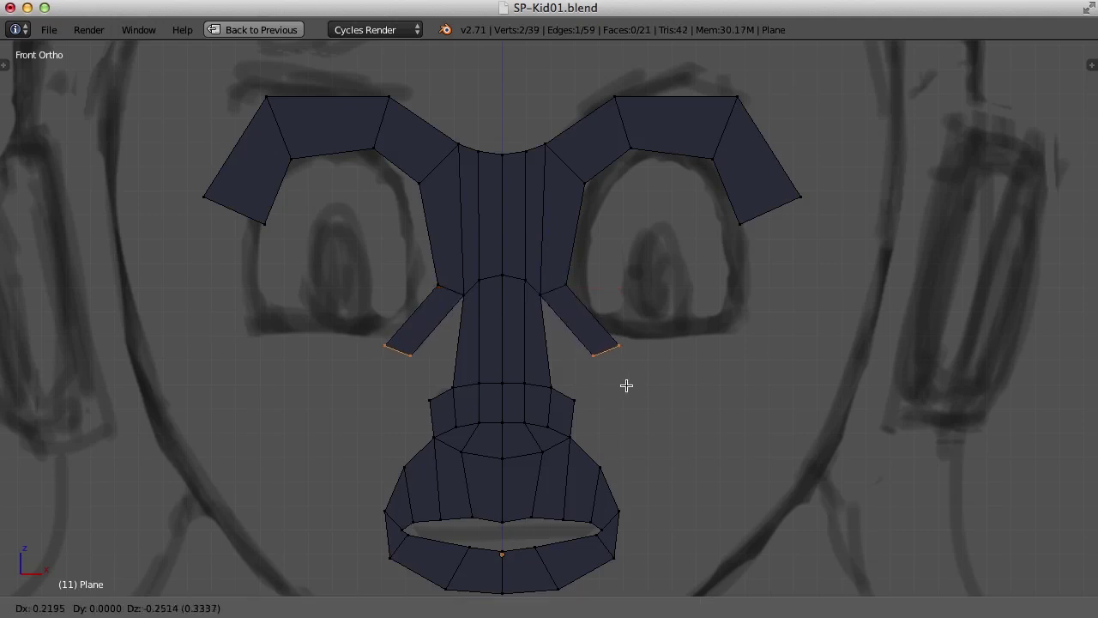
{"action": "left_click", "coordinate": [639, 400]}
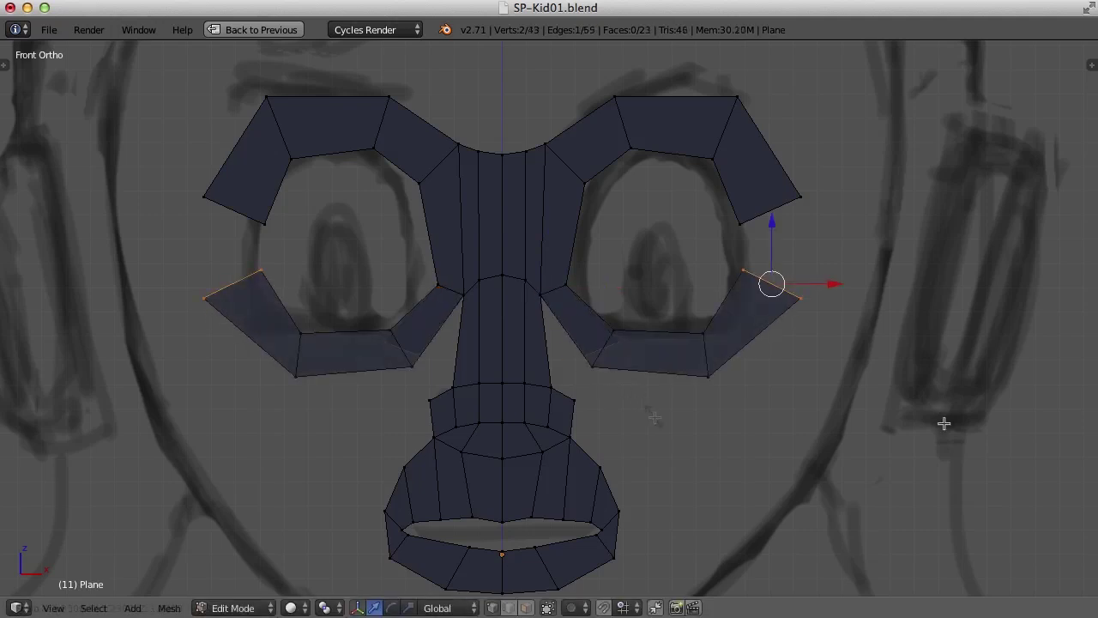
Step: Fill the gaps between brow tip and under-eye edges to close both eye rings
{"action": "right_click", "coordinate": [800, 299]}
{"action": "right_click", "coordinate": [744, 271], "text": "shift"}
{"action": "right_click", "coordinate": [740, 224], "text": "shift"}
{"action": "right_click", "coordinate": [801, 196], "text": "shift"}
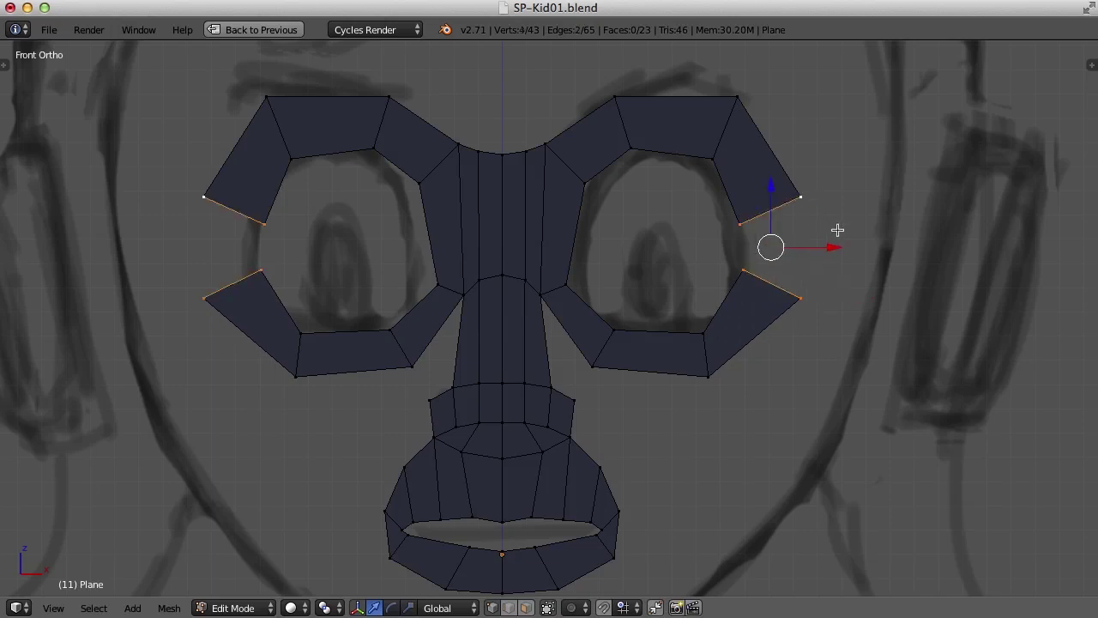
{"action": "key", "text": "f"}
{"action": "key", "text": "a"}
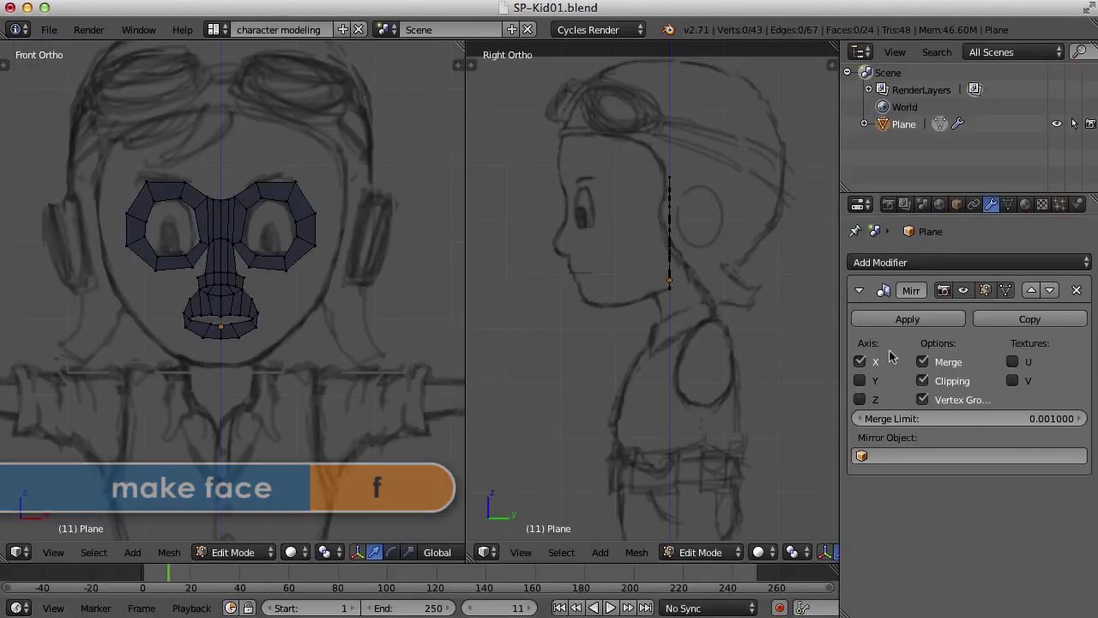
{"action": "middle_click_drag", "start_coordinate": [309, 282], "coordinate": [130, 304]}
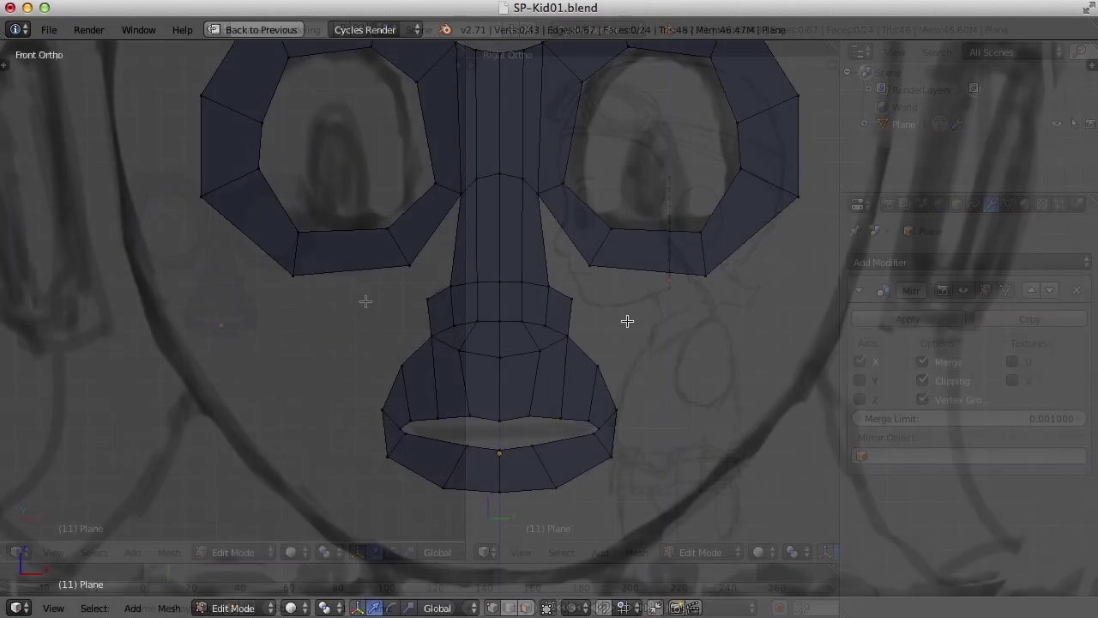
Step: Extrude the five mouth-outline vertices into a new lip rim and scale it outward
{"action": "right_click", "coordinate": [569, 333]}
{"action": "right_click", "coordinate": [601, 367], "text": "shift"}
{"action": "right_click", "coordinate": [617, 412], "text": "shift"}
{"action": "right_click", "coordinate": [611, 458], "text": "shift"}
{"action": "right_click", "coordinate": [555, 488], "text": "shift"}
{"action": "key", "text": "e"}
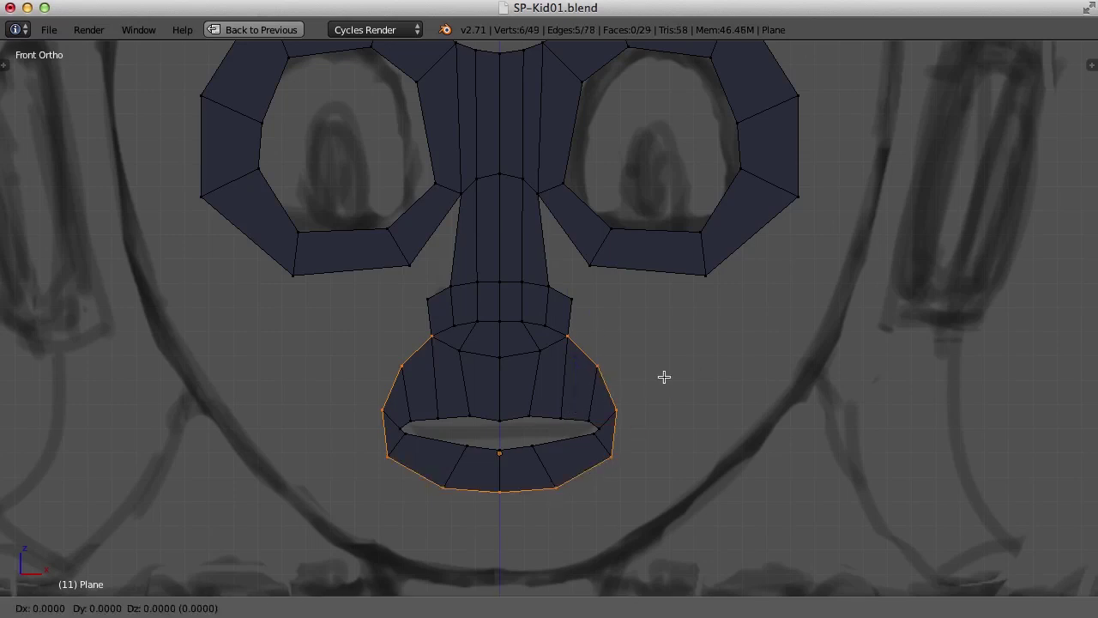
{"action": "left_click", "coordinate": [694, 384]}
{"action": "key", "text": "s"}
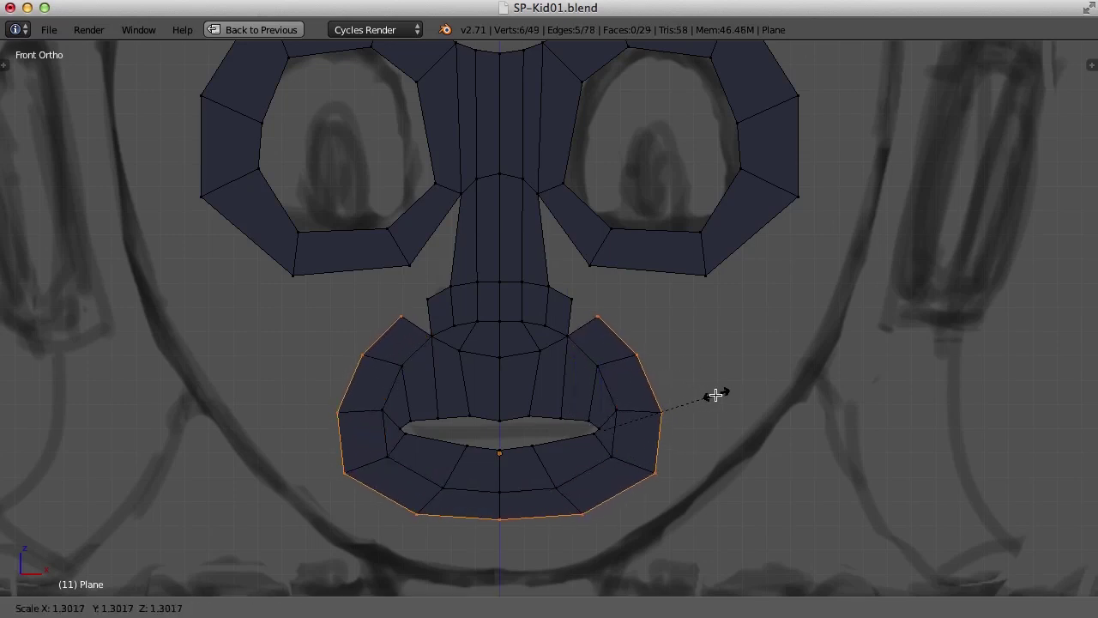
{"action": "left_click", "coordinate": [716, 394]}
Step: In vertex mode, move the lip rim's upper corner up and merge it with its neighbour at center
{"action": "key", "text": "ctrl+Tab"}
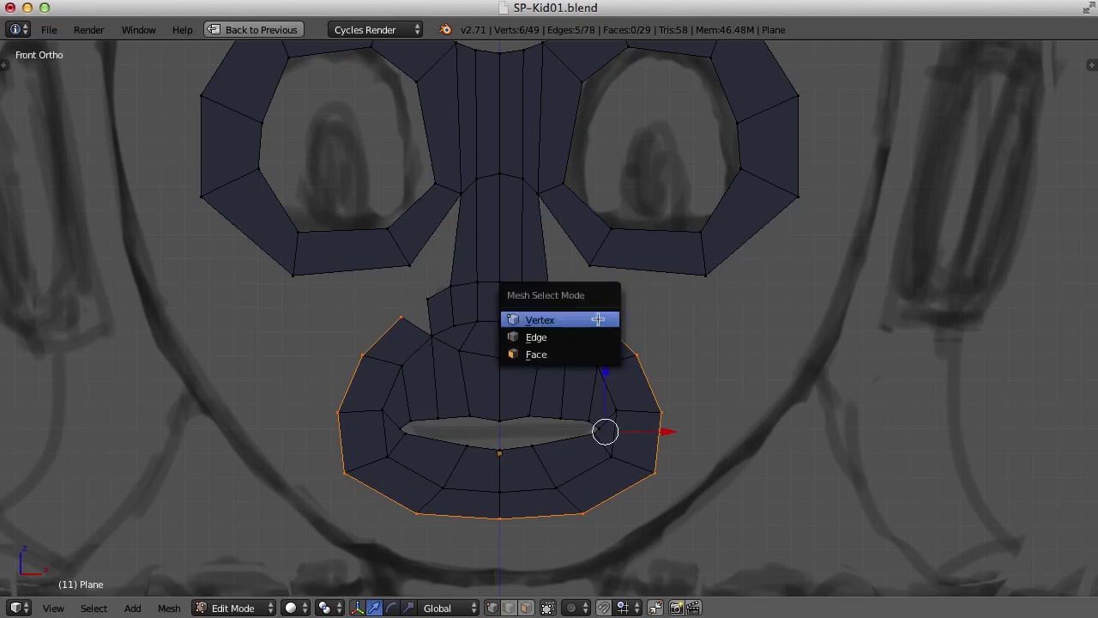
{"action": "left_click", "coordinate": [562, 317]}
{"action": "right_click", "coordinate": [597, 318]}
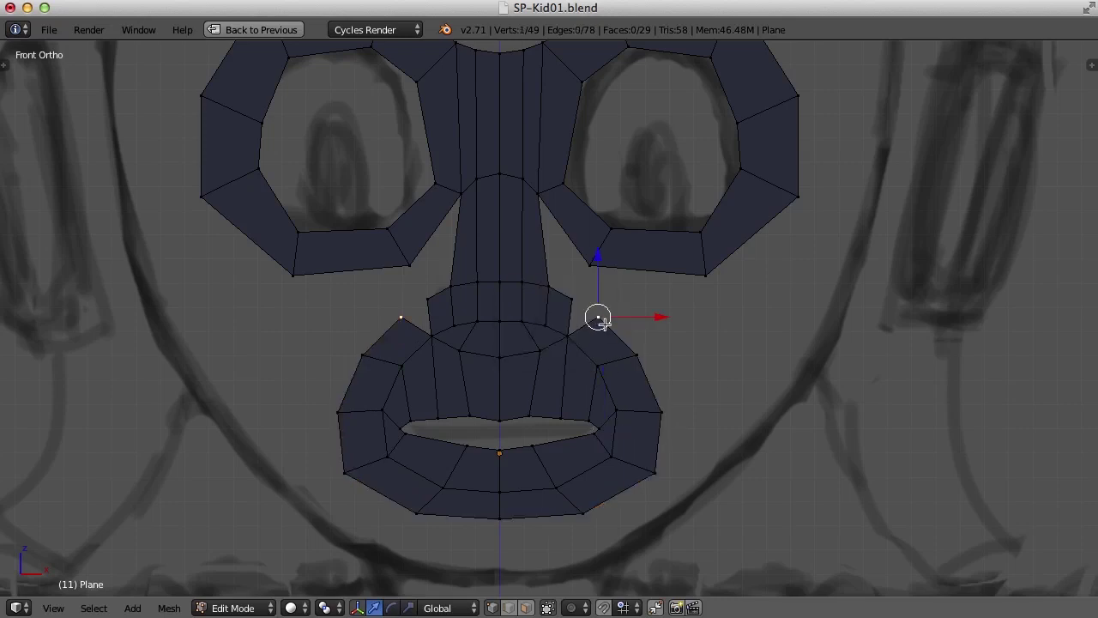
{"action": "key", "text": "g"}
{"action": "left_click", "coordinate": [589, 306]}
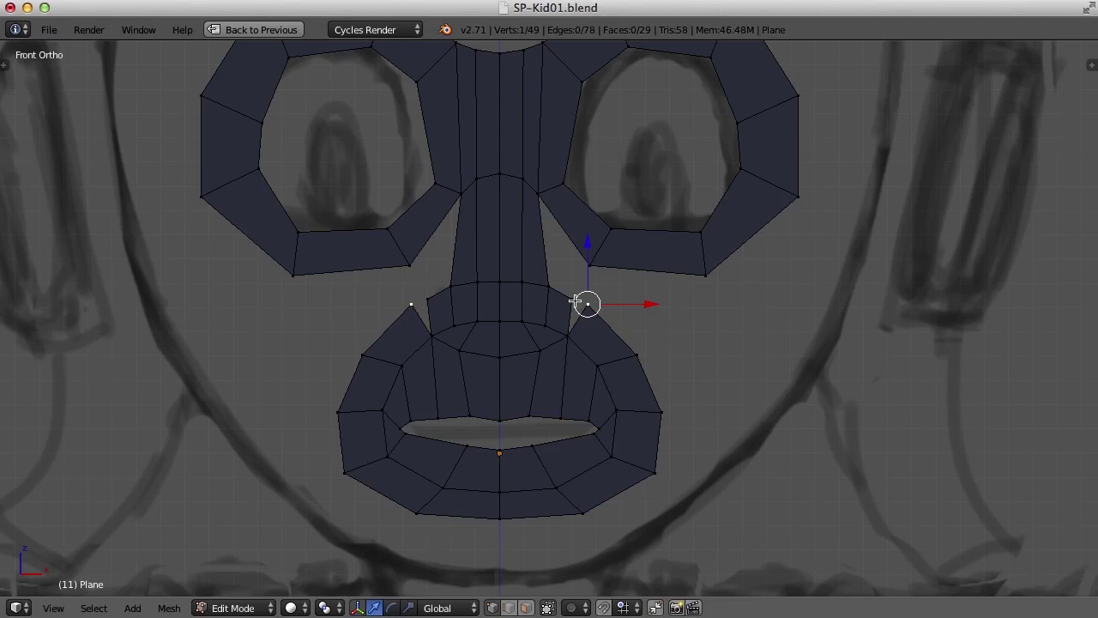
{"action": "key", "text": "g"}
{"action": "left_click", "coordinate": [583, 304]}
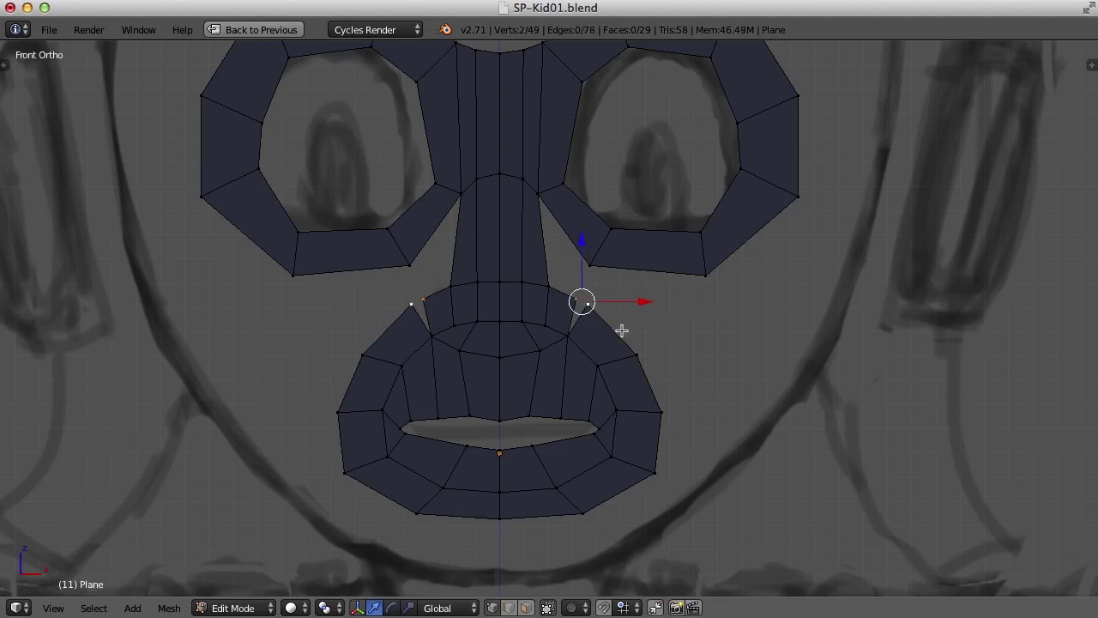
{"action": "key", "text": "alt+m"}
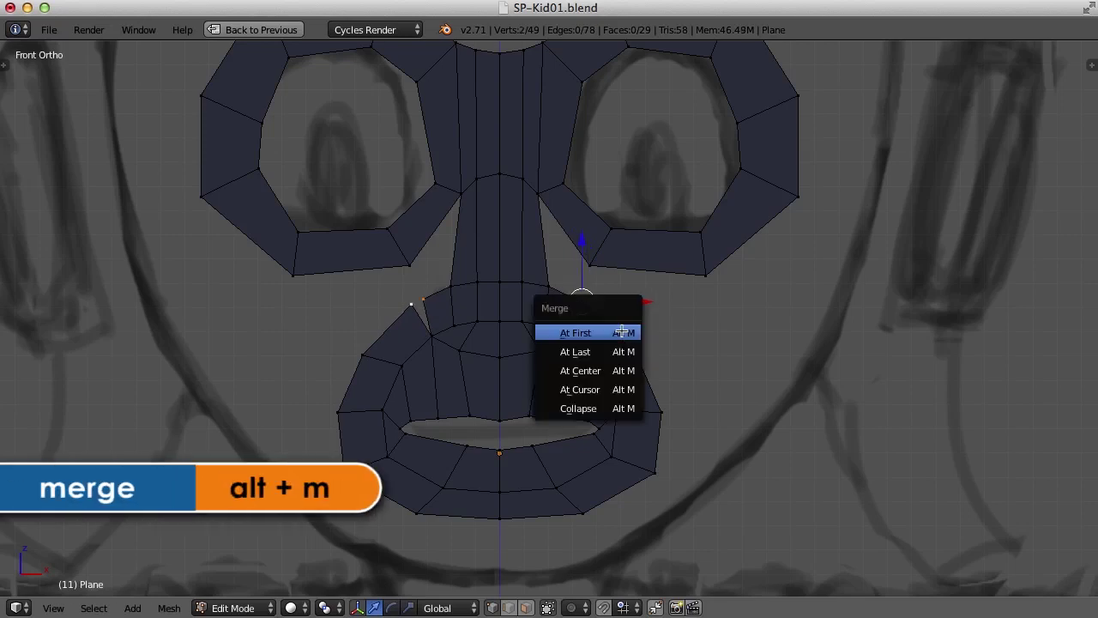
{"action": "left_click", "coordinate": [584, 371]}
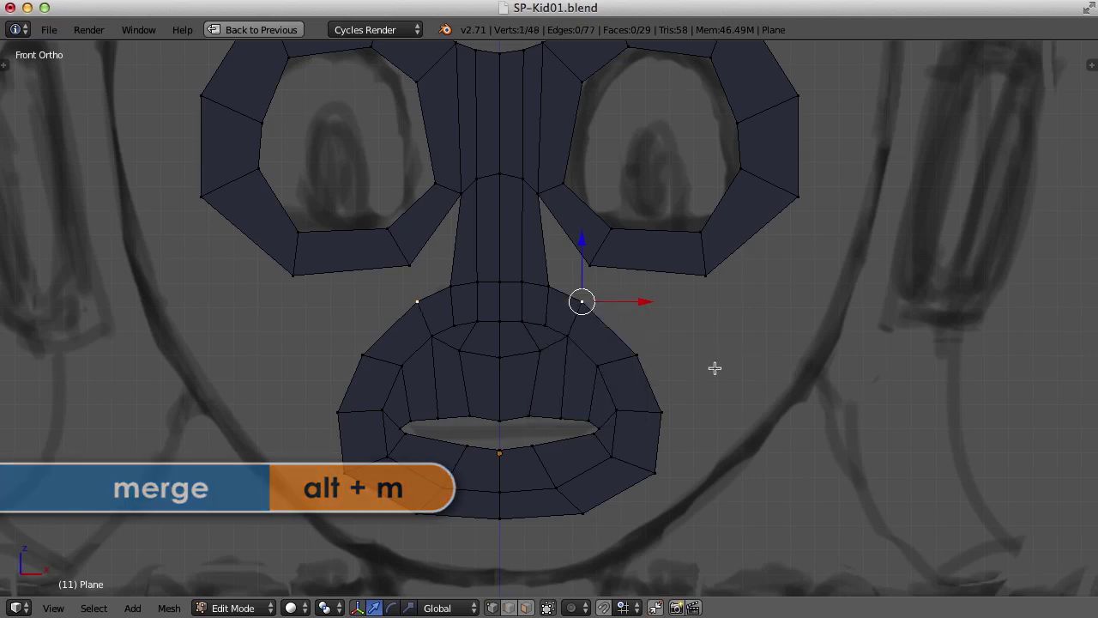
Step: Raise the lower cheek vertex slightly
{"action": "right_click", "coordinate": [639, 351]}
{"action": "key", "text": "g"}
{"action": "left_click", "coordinate": [639, 343]}
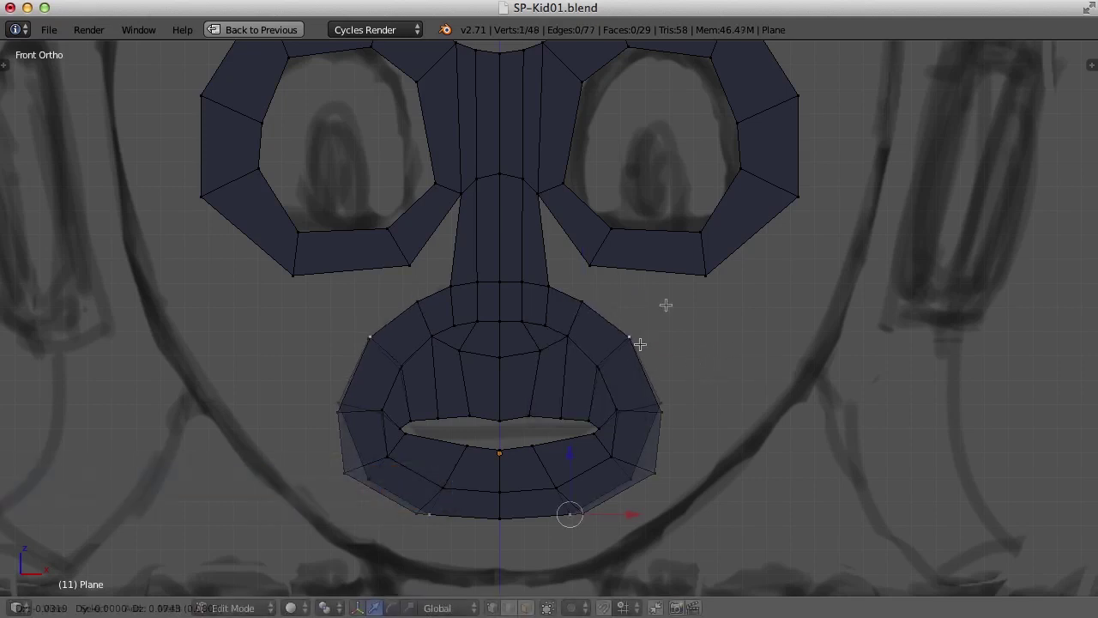
Step: Fill a face from the four vertices at the nose base and side
{"action": "right_click", "coordinate": [547, 287]}
{"action": "right_click", "coordinate": [538, 195], "text": "shift"}
{"action": "right_click", "coordinate": [589, 264], "text": "shift"}
{"action": "right_click", "coordinate": [582, 300], "text": "shift"}
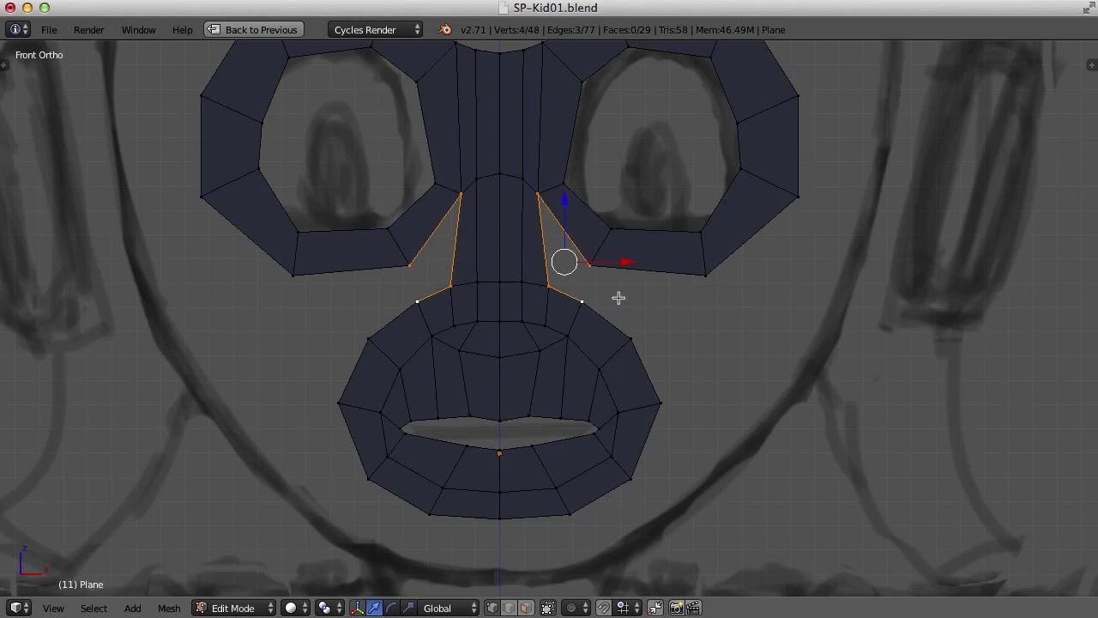
{"action": "key", "text": "f"}
Step: Fill a face between the nose side, eye-ring corner and cheek vertex, then deselect all
{"action": "right_click", "coordinate": [581, 301]}
{"action": "right_click", "coordinate": [590, 265], "text": "shift"}
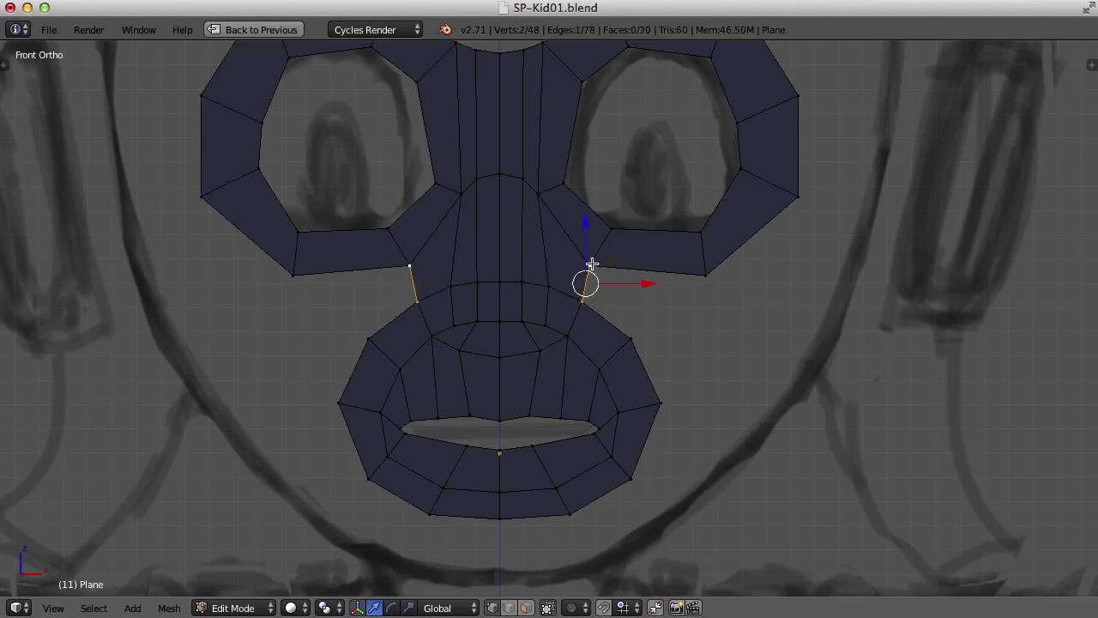
{"action": "right_click", "coordinate": [706, 274], "text": "shift"}
{"action": "right_click", "coordinate": [633, 339], "text": "shift"}
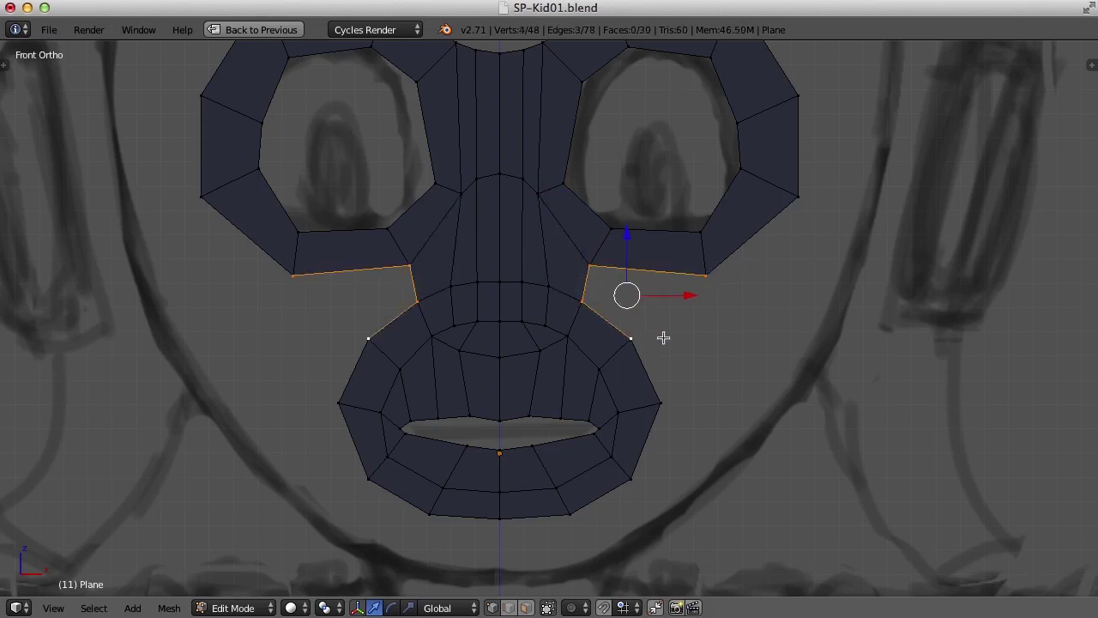
{"action": "key", "text": "f"}
{"action": "key", "text": "a"}
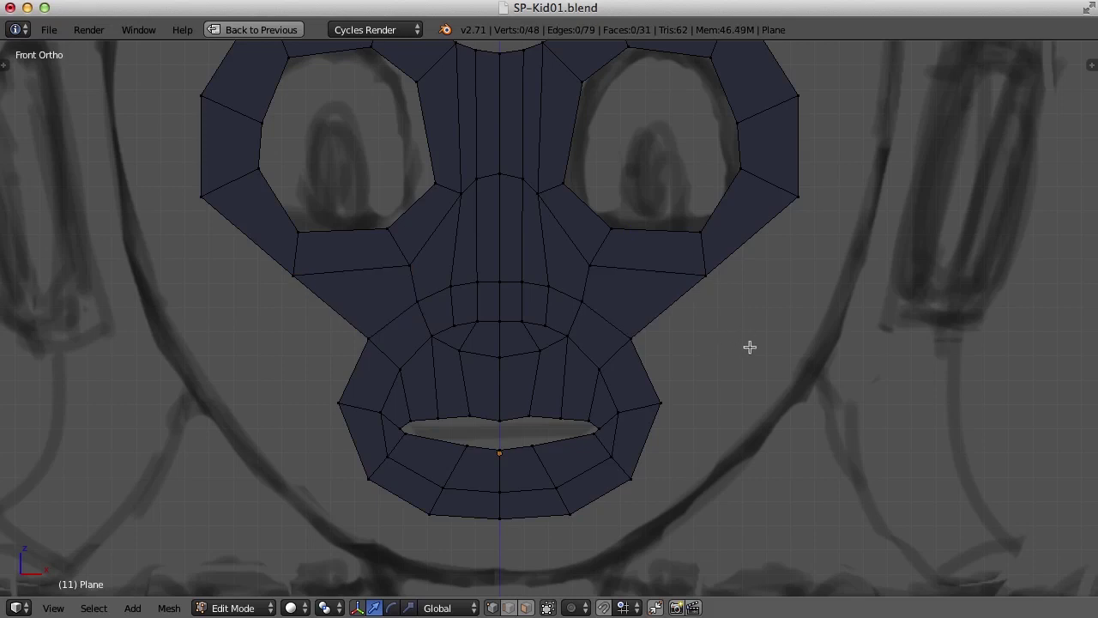
Step: Select the five outer lip-outline vertices from cheek down to chin
{"action": "right_click", "coordinate": [641, 360]}
{"action": "right_click", "coordinate": [661, 404], "text": "shift"}
{"action": "right_click", "coordinate": [631, 477], "text": "shift"}
{"action": "right_click", "coordinate": [570, 513], "text": "shift"}
{"action": "right_click", "coordinate": [500, 518], "text": "shift"}
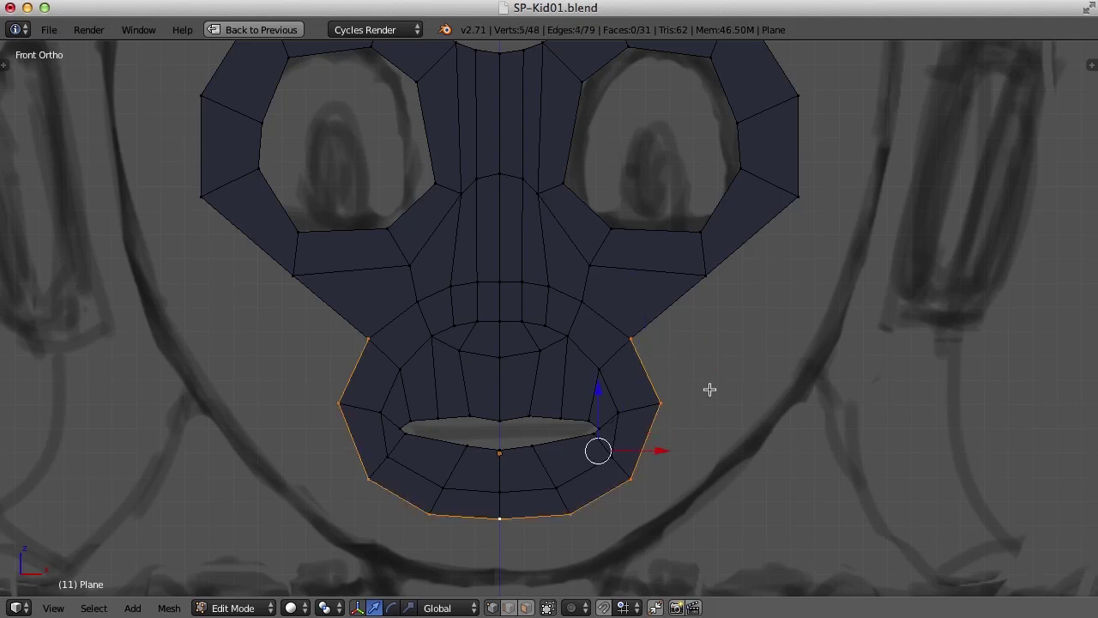
Step: Extrude the lip outline, scale it outward, then widen it along X
{"action": "key", "text": "e"}
{"action": "right_click", "coordinate": [710, 387]}
{"action": "key", "text": "s"}
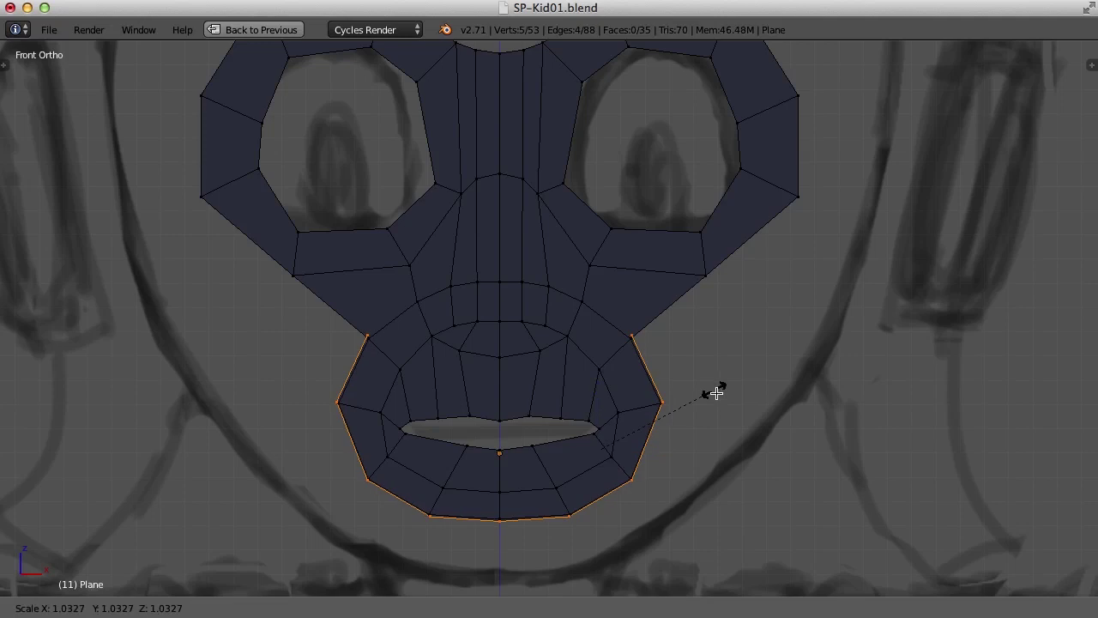
{"action": "left_click", "coordinate": [765, 408]}
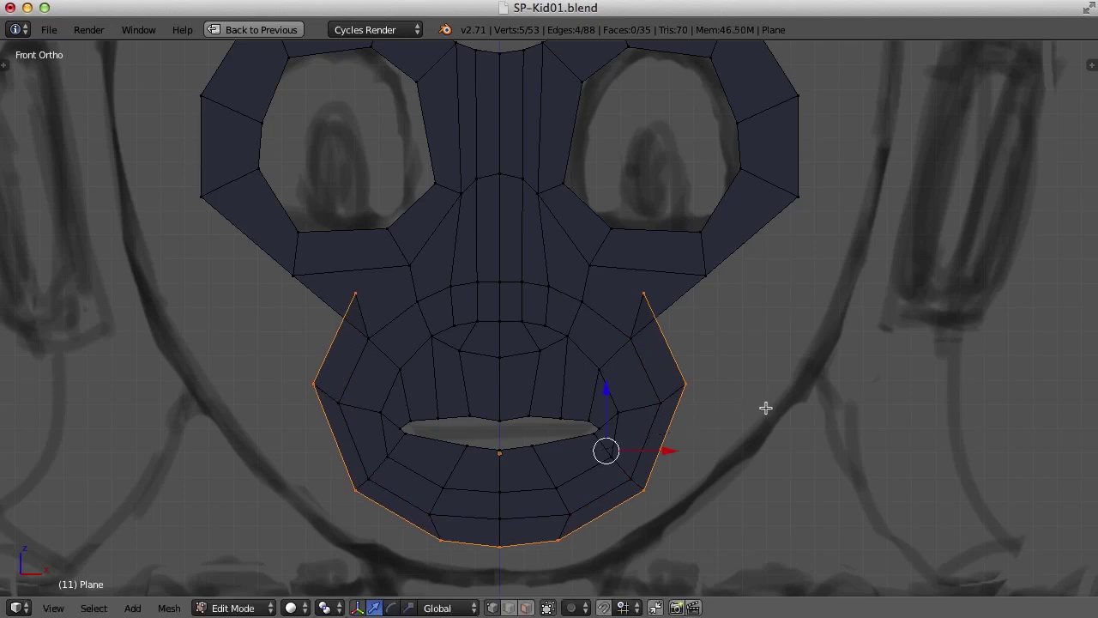
{"action": "key", "text": "s"}
{"action": "key", "text": "x"}
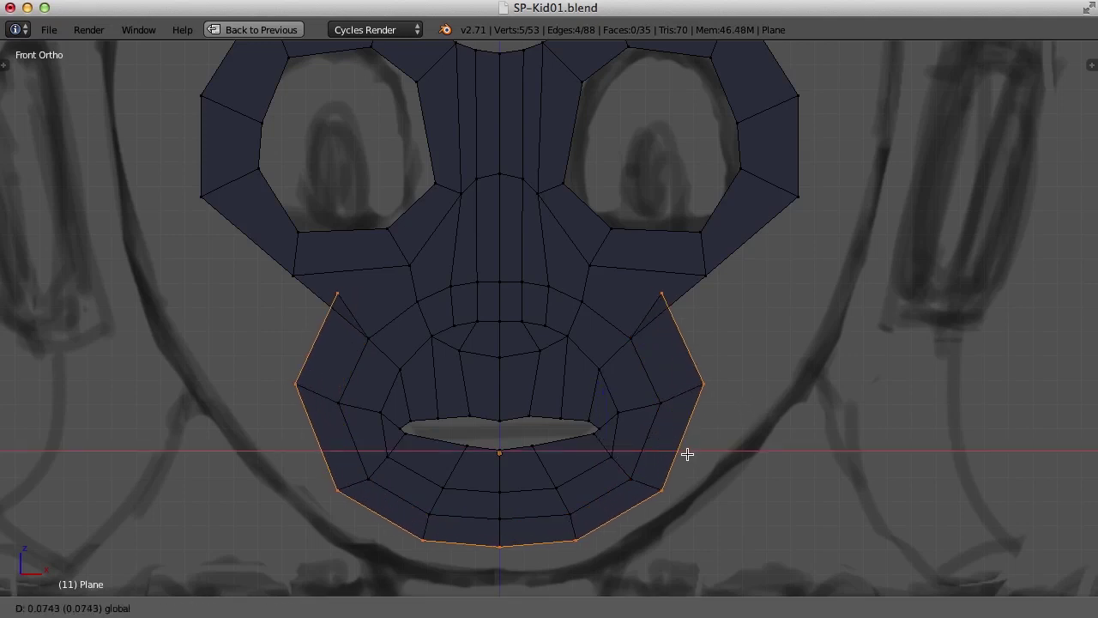
{"action": "left_click", "coordinate": [689, 453]}
Step: Move the new outline's top corner and cheek vertices toward the eye ring and mouth corner
{"action": "right_click", "coordinate": [662, 293]}
{"action": "key", "text": "g"}
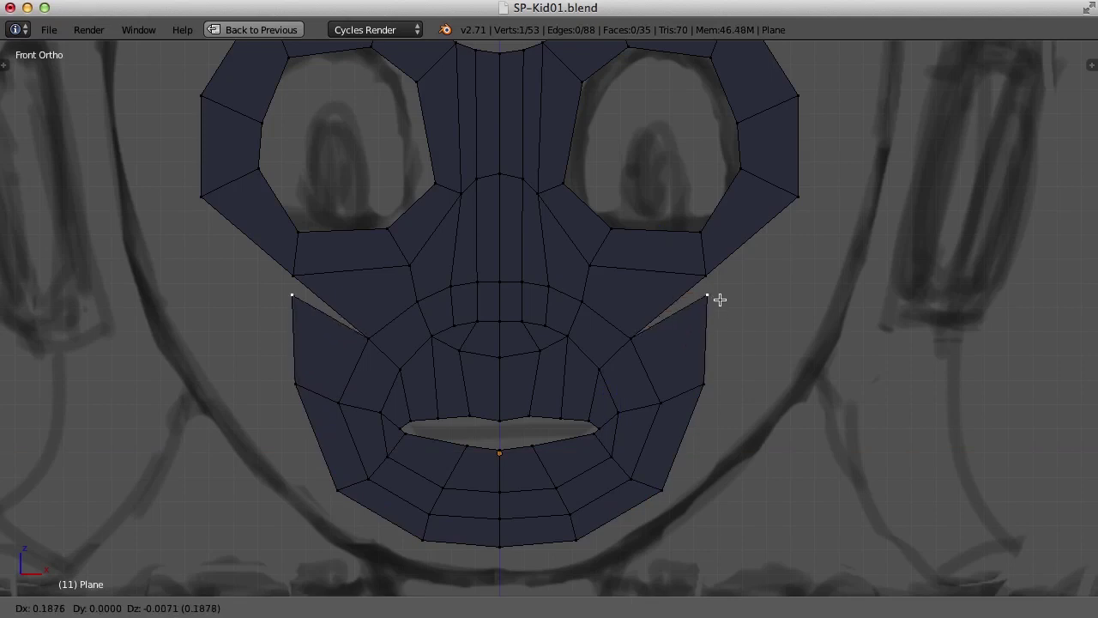
{"action": "right_click", "coordinate": [706, 274], "text": "shift"}
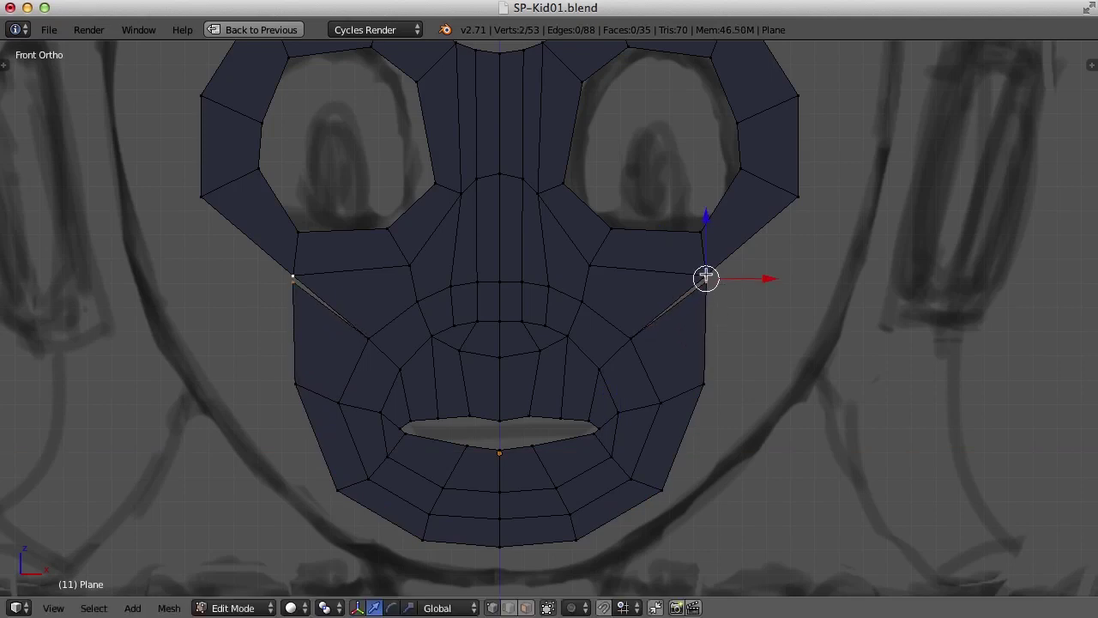
{"action": "key", "text": "g"}
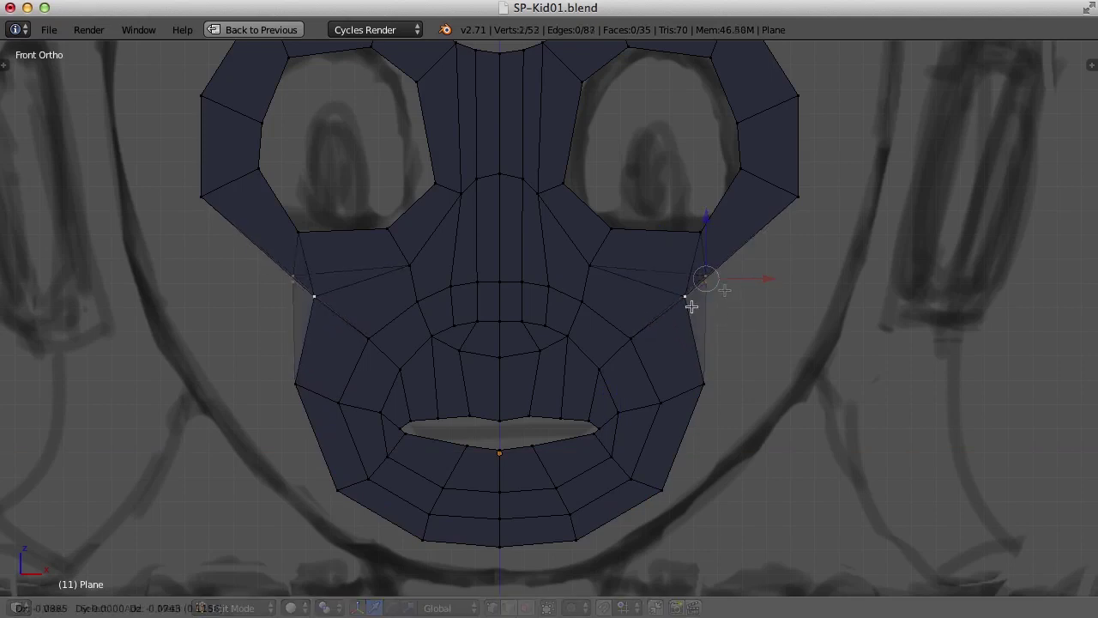
{"action": "left_click", "coordinate": [691, 308]}
{"action": "right_click", "coordinate": [704, 384]}
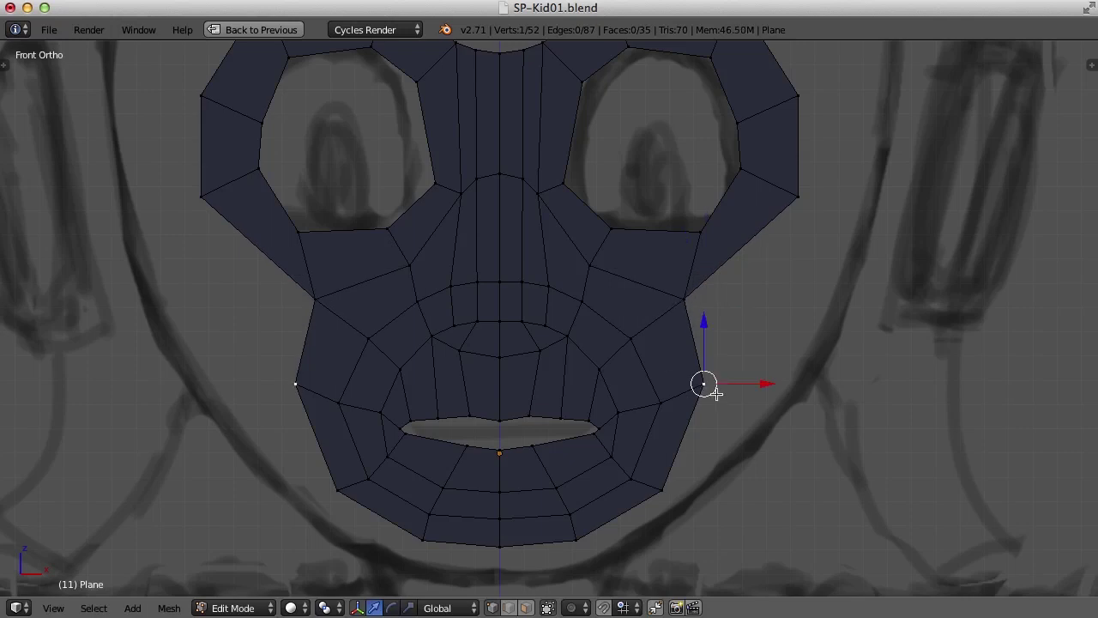
{"action": "key", "text": "g"}
{"action": "left_click", "coordinate": [709, 399]}
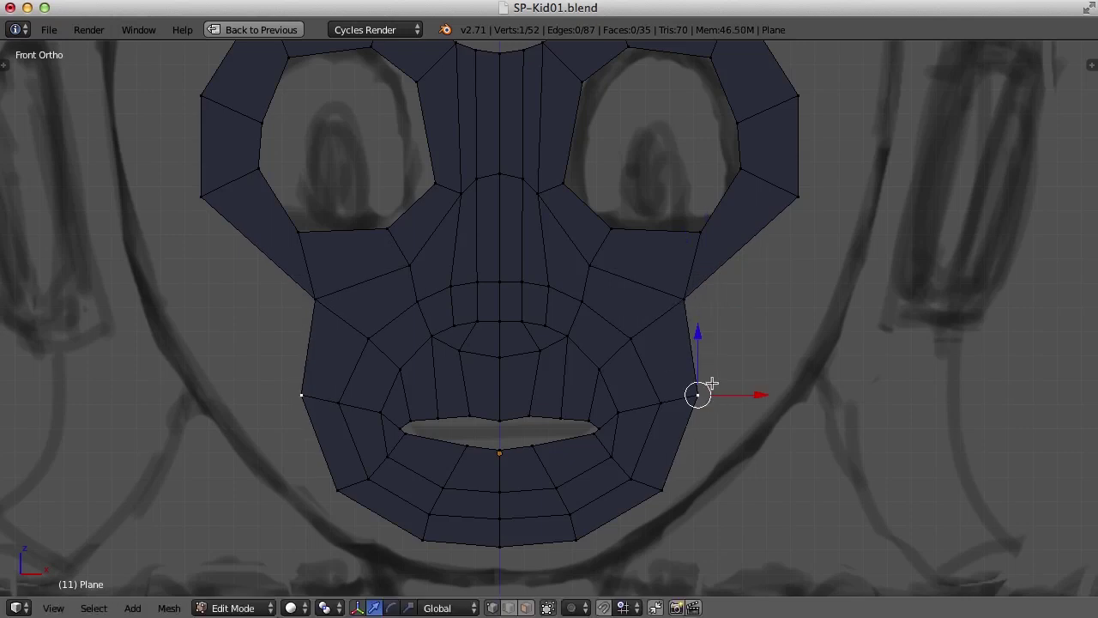
{"action": "key", "text": "g"}
{"action": "left_click", "coordinate": [661, 416]}
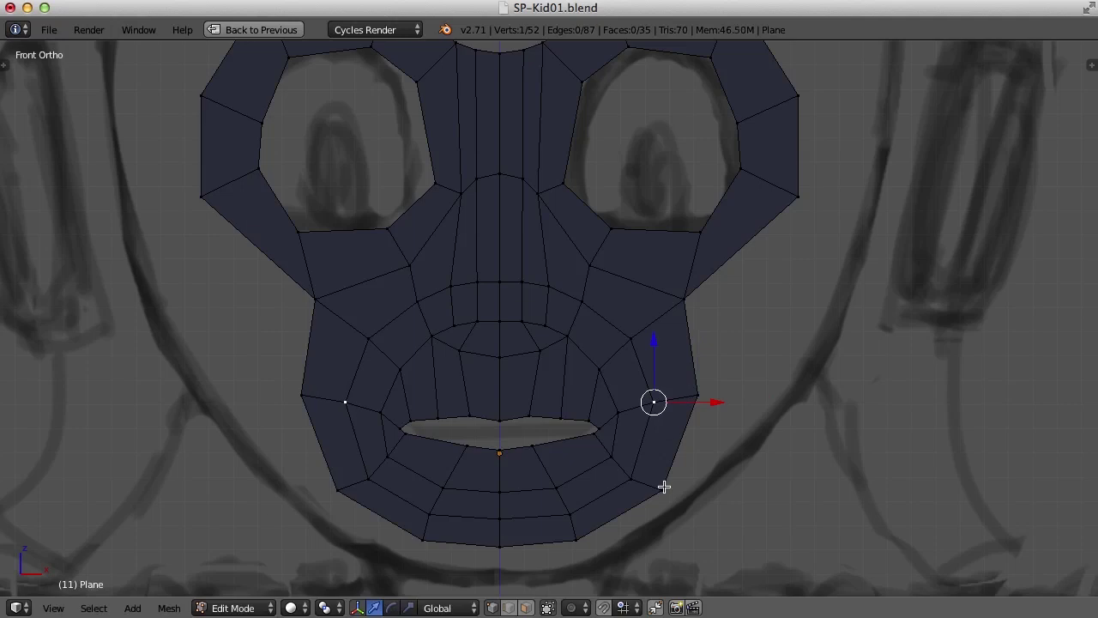
Step: Move the jaw vertex into place below the mouth
{"action": "left_click", "coordinate": [867, 429]}
{"action": "right_click", "coordinate": [631, 478]}
{"action": "key", "text": "g"}
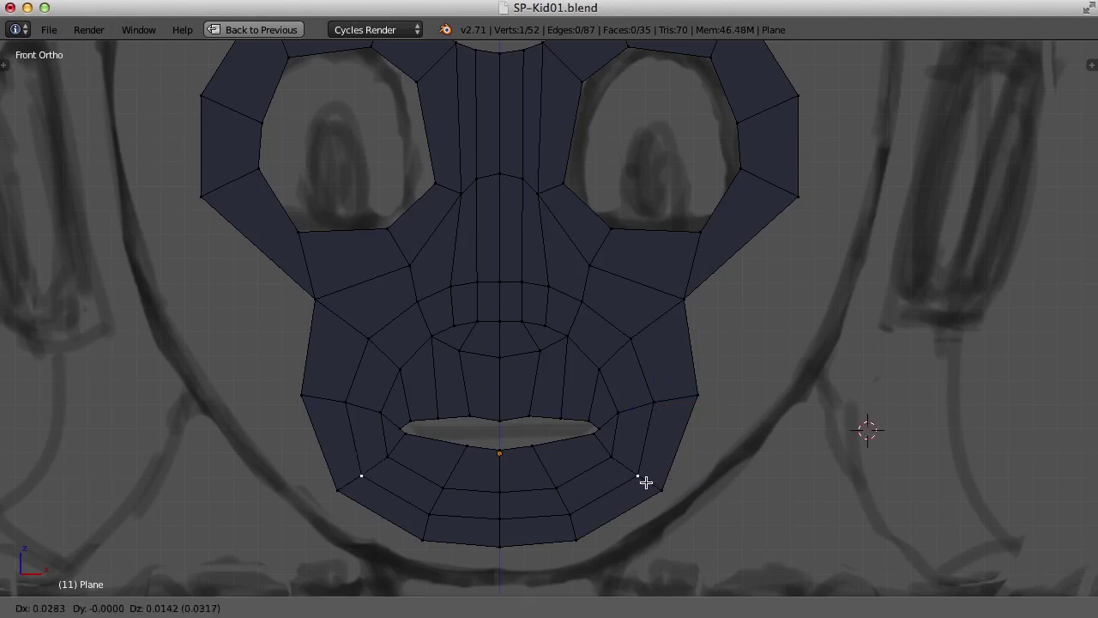
{"action": "left_click", "coordinate": [646, 482]}
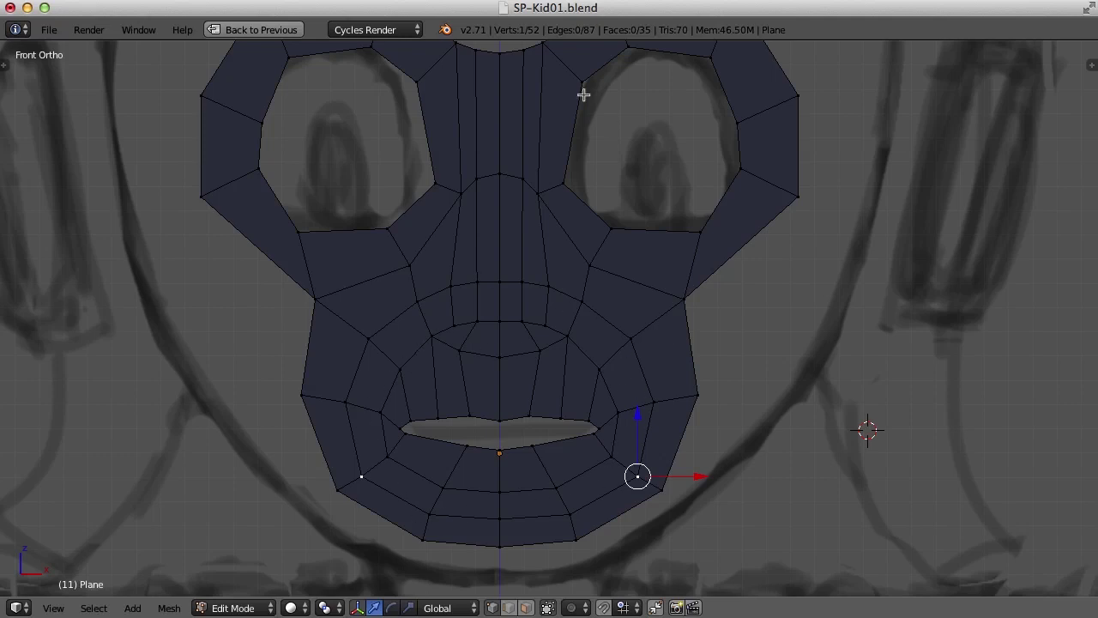
Step: Switch to perspective view, zoom out and select the whole mask mesh
{"action": "key", "text": "KP_5"}
{"action": "scroll", "coordinate": [610, 115], "scroll_direction": "down", "scroll_amount": 3}
{"action": "key", "text": "a"}
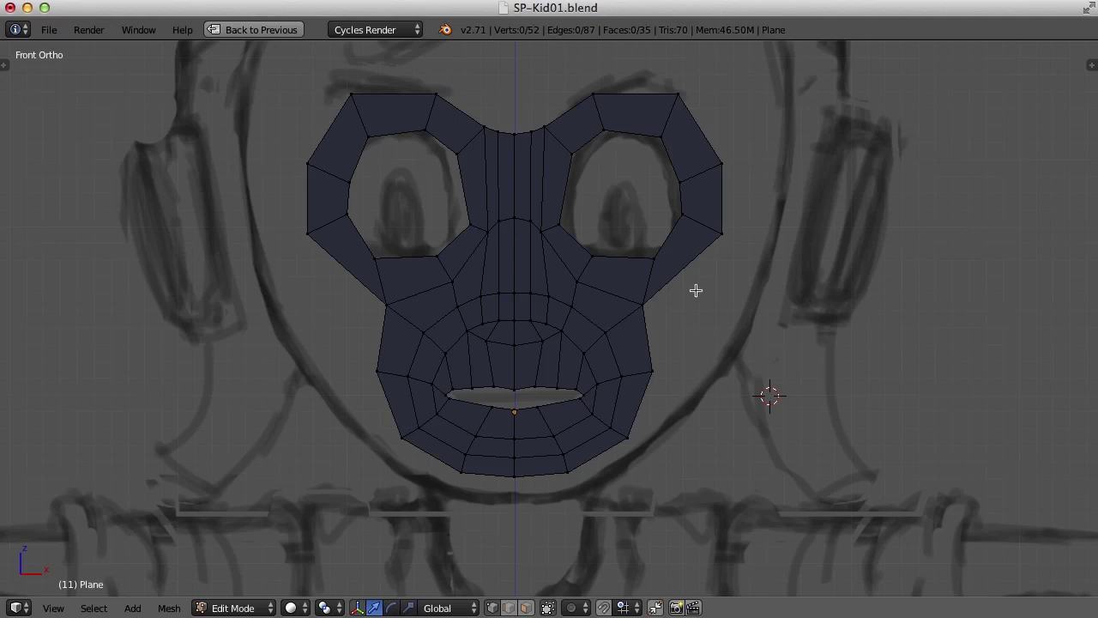
Step: Extrude the five right-side mouth-outline vertices outward into a new rim
{"action": "right_click", "coordinate": [641, 306]}
{"action": "right_click", "coordinate": [652, 371], "text": "shift"}
{"action": "right_click", "coordinate": [629, 438], "text": "shift"}
{"action": "right_click", "coordinate": [566, 474], "text": "shift"}
{"action": "right_click", "coordinate": [514, 476], "text": "shift"}
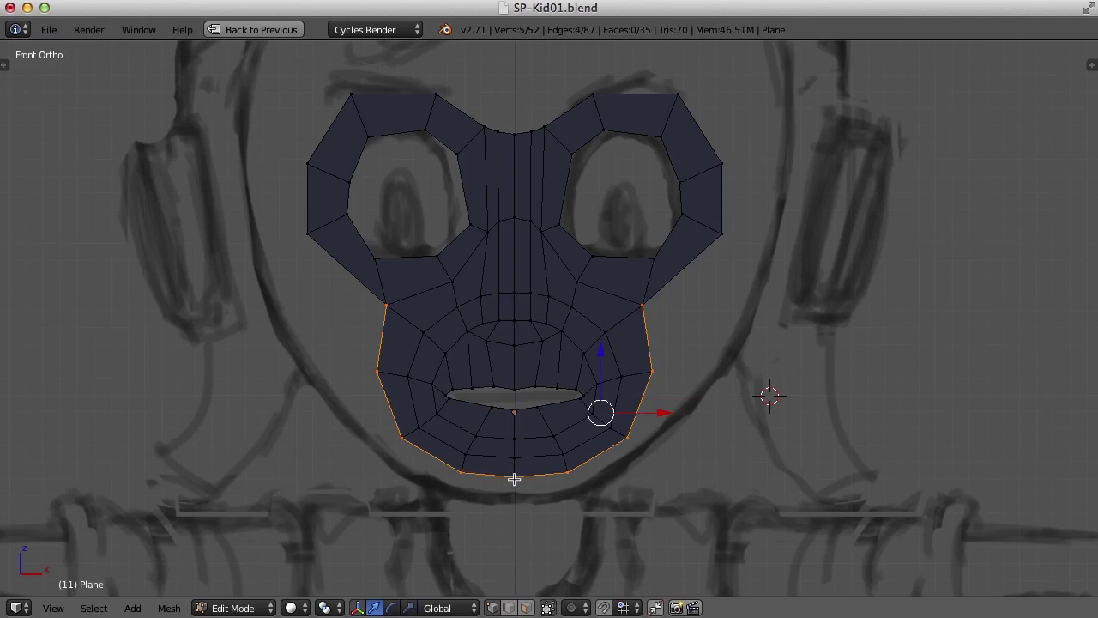
{"action": "key", "text": "e"}
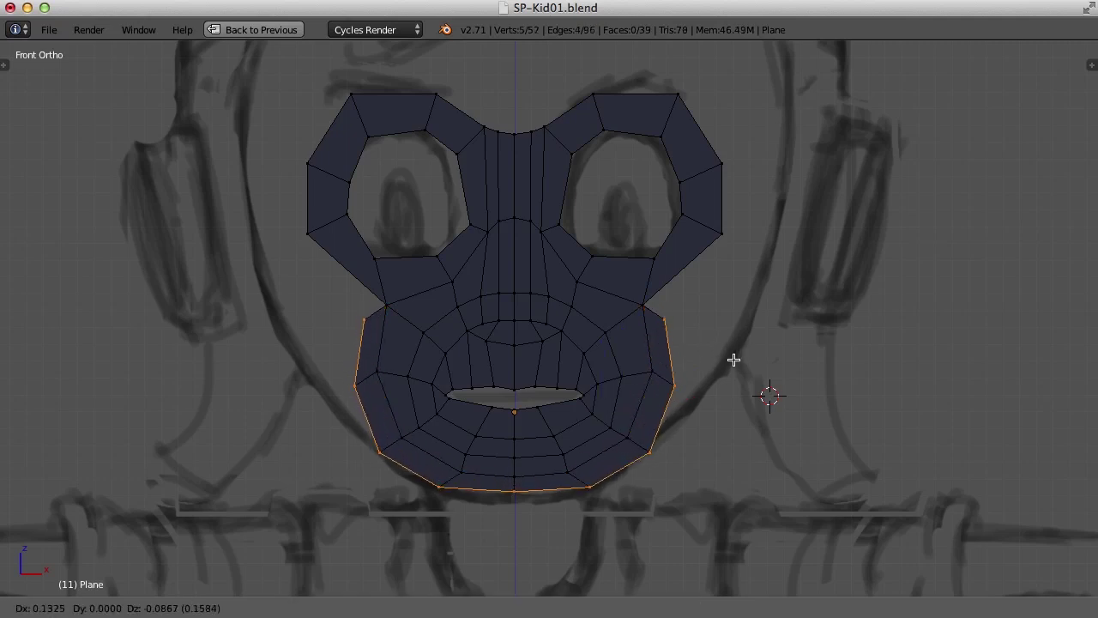
{"action": "left_click", "coordinate": [731, 361]}
Step: In vertex mode, move one rim vertex up and out and snap the top rim vertex onto its neighbour
{"action": "key", "text": "ctrl+Tab"}
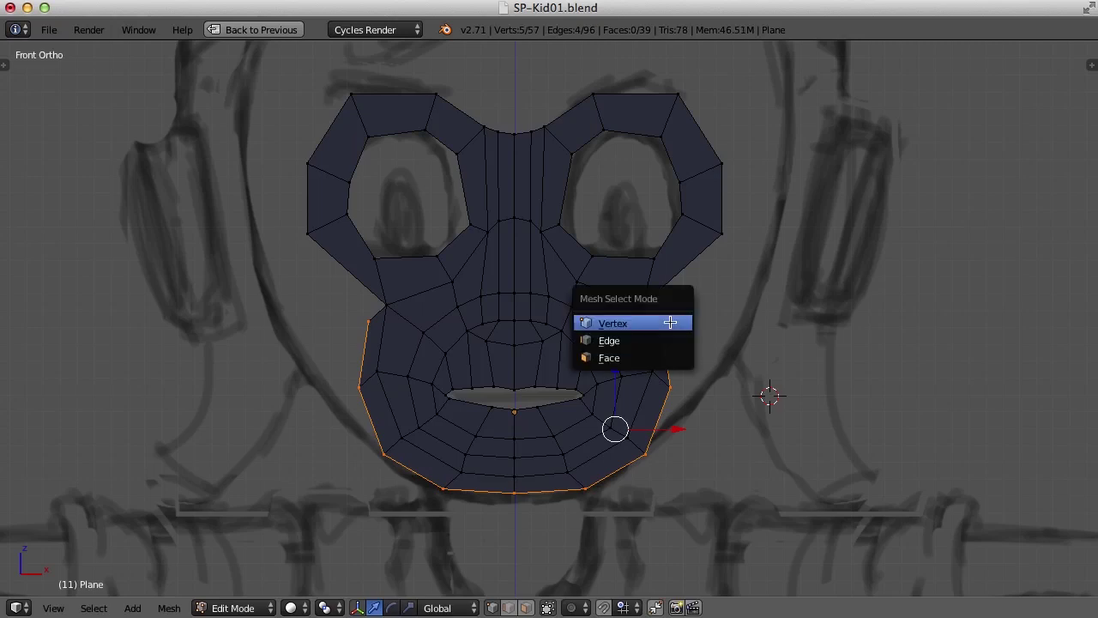
{"action": "left_click", "coordinate": [657, 324]}
{"action": "right_click", "coordinate": [661, 320]}
{"action": "key", "text": "g"}
{"action": "left_click", "coordinate": [725, 280]}
{"action": "right_click", "coordinate": [725, 240]}
{"action": "key", "text": "g"}
{"action": "left_click", "coordinate": [719, 256]}
Step: Extrude the lower rim vertices outward to form the jawline
{"action": "right_click", "coordinate": [697, 366], "text": "shift"}
{"action": "right_click", "coordinate": [648, 442], "text": "shift"}
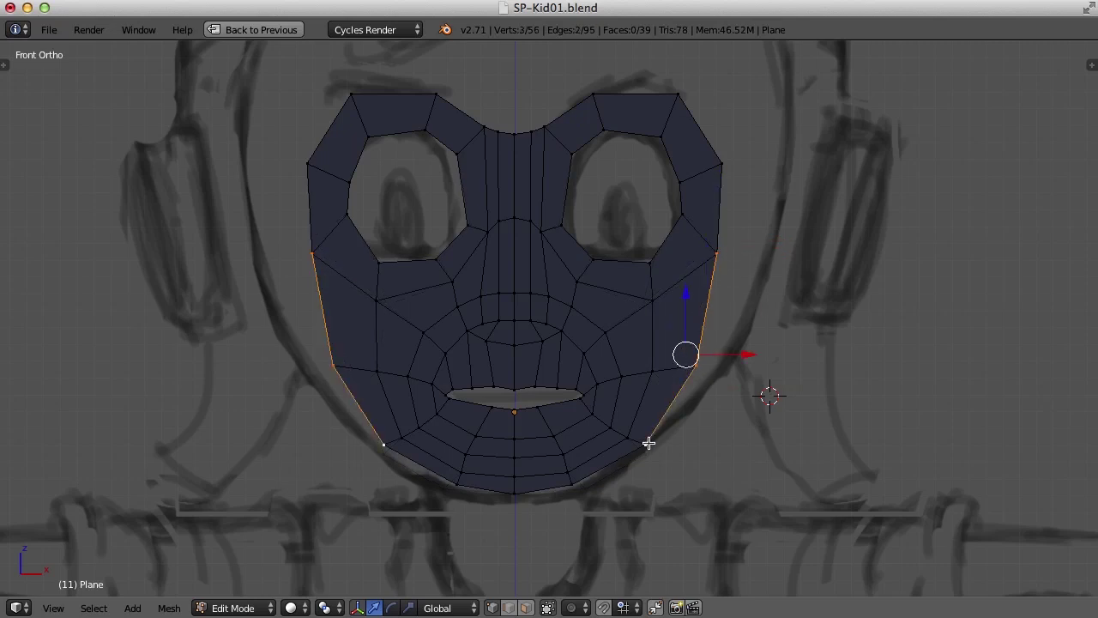
{"action": "right_click", "coordinate": [572, 484], "text": "shift"}
{"action": "right_click", "coordinate": [514, 495], "text": "shift"}
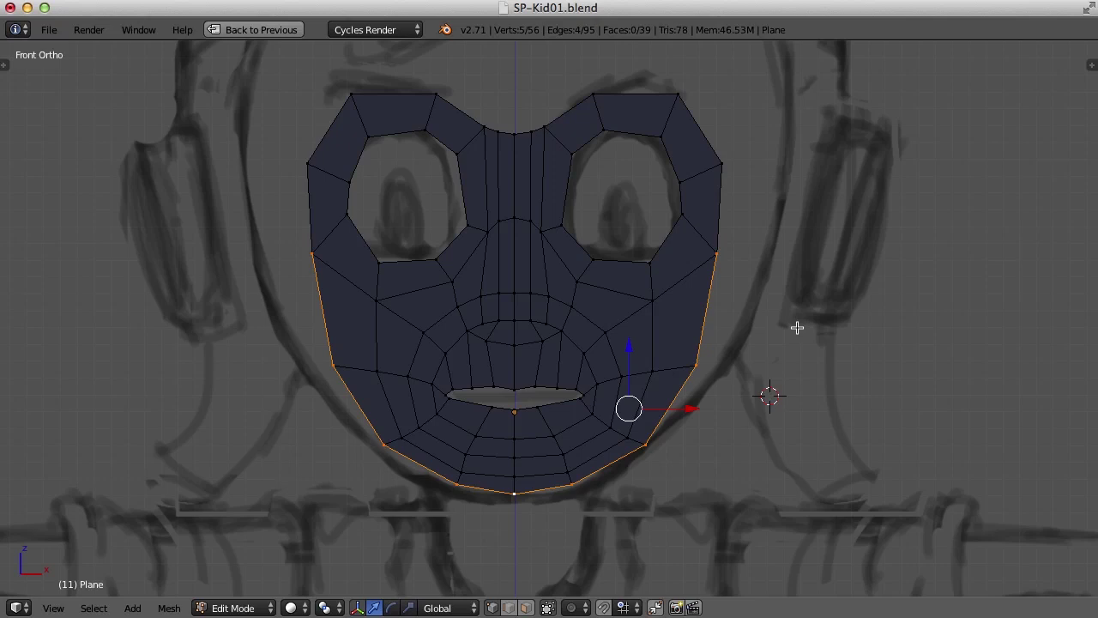
{"action": "key", "text": "e"}
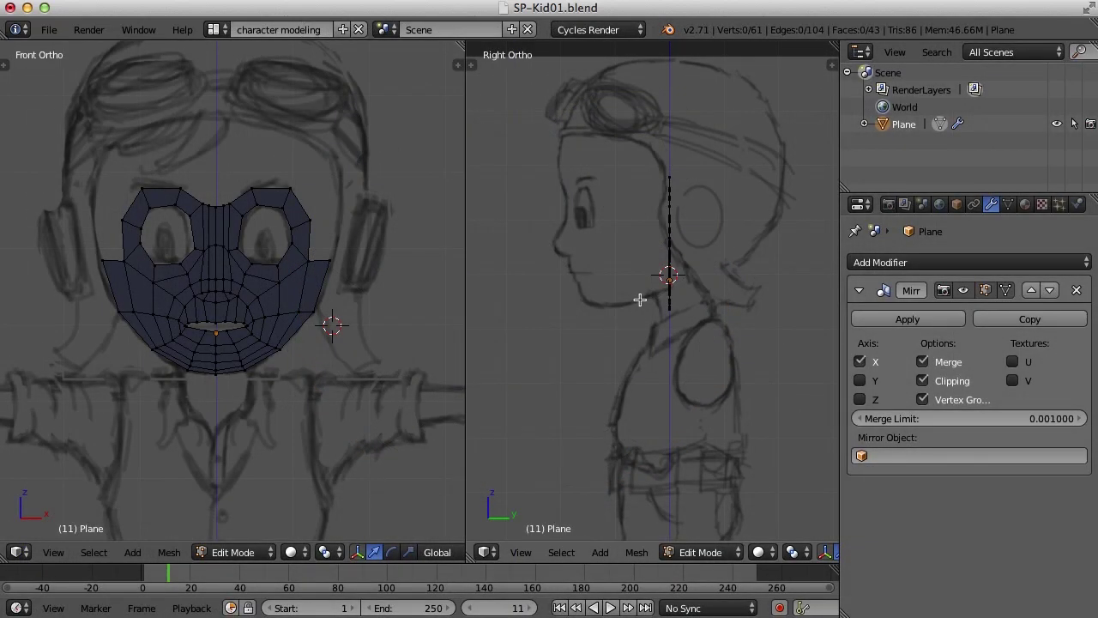
{"action": "mouse_move", "coordinate": [642, 299]}
{"action": "middle_mouse_down", "text": "shift"}
{"action": "mouse_move", "coordinate": [632, 318]}
{"action": "mouse_move", "coordinate": [633, 304]}
{"action": "middle_mouse_up", "text": "shift"}
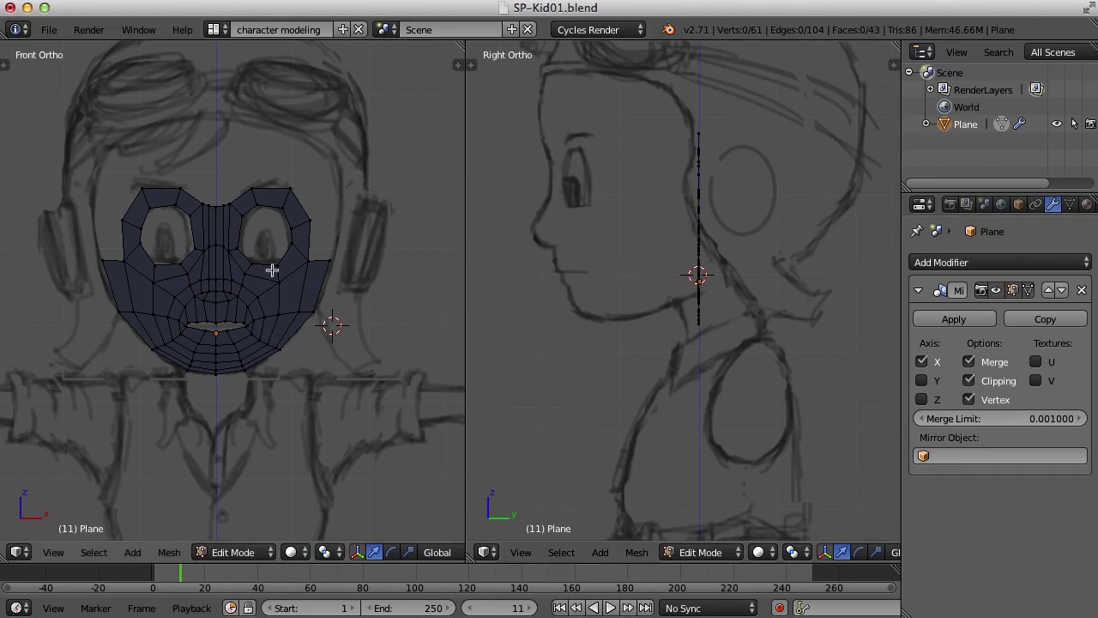
Step: Pull the top-centre vertex between the eye holes forward along the Y gizmo arrow
{"action": "scroll", "coordinate": [295, 266], "scroll_direction": "up", "scroll_amount": 2}
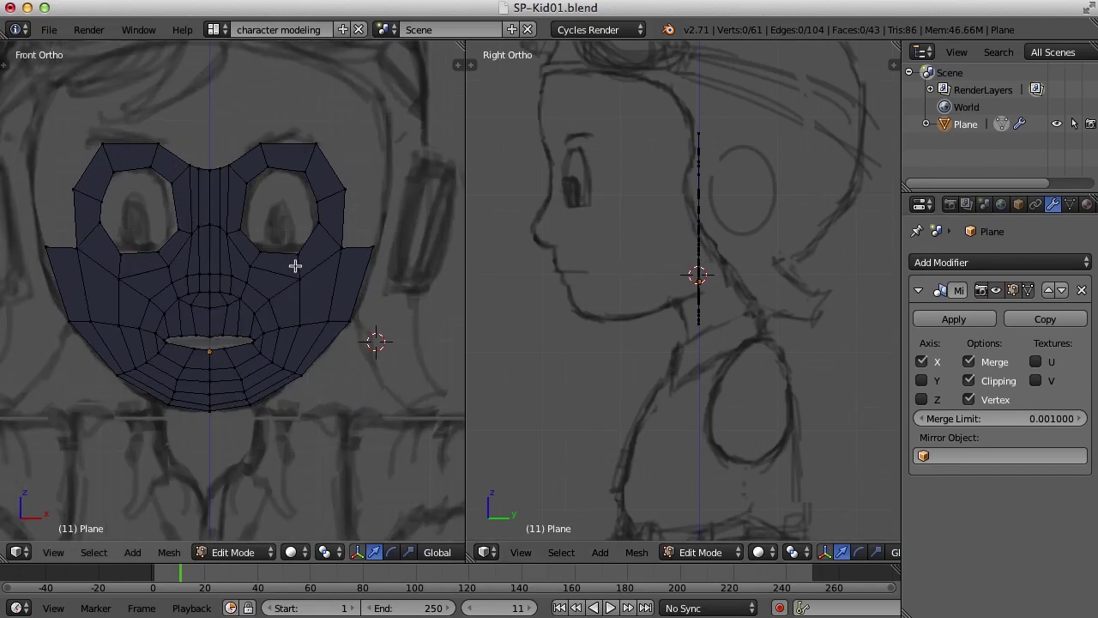
{"action": "scroll", "coordinate": [320, 236], "scroll_direction": "left", "scroll_amount": 3}
{"action": "scroll", "coordinate": [554, 223], "scroll_direction": "up", "scroll_amount": 2}
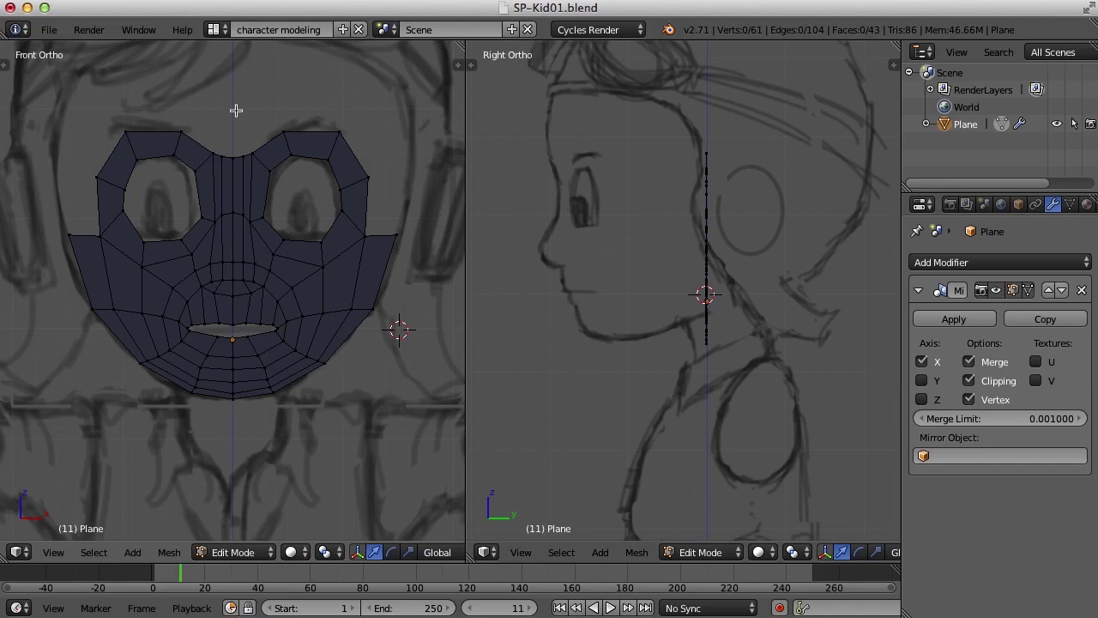
{"action": "right_click", "coordinate": [232, 159]}
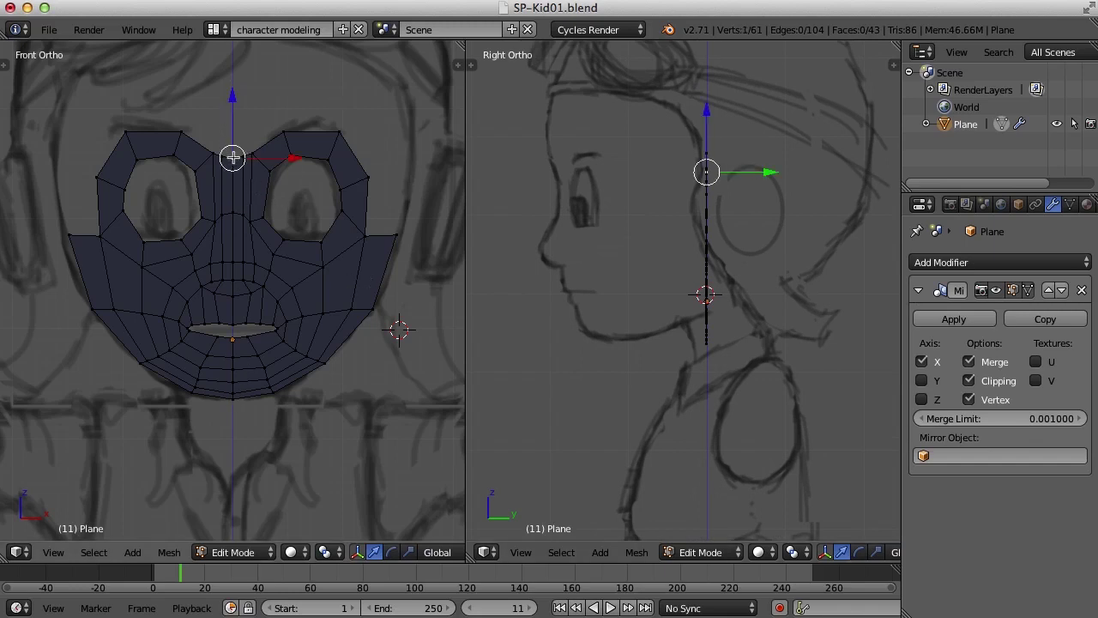
{"action": "left_click_drag", "start_coordinate": [769, 173], "coordinate": [621, 180]}
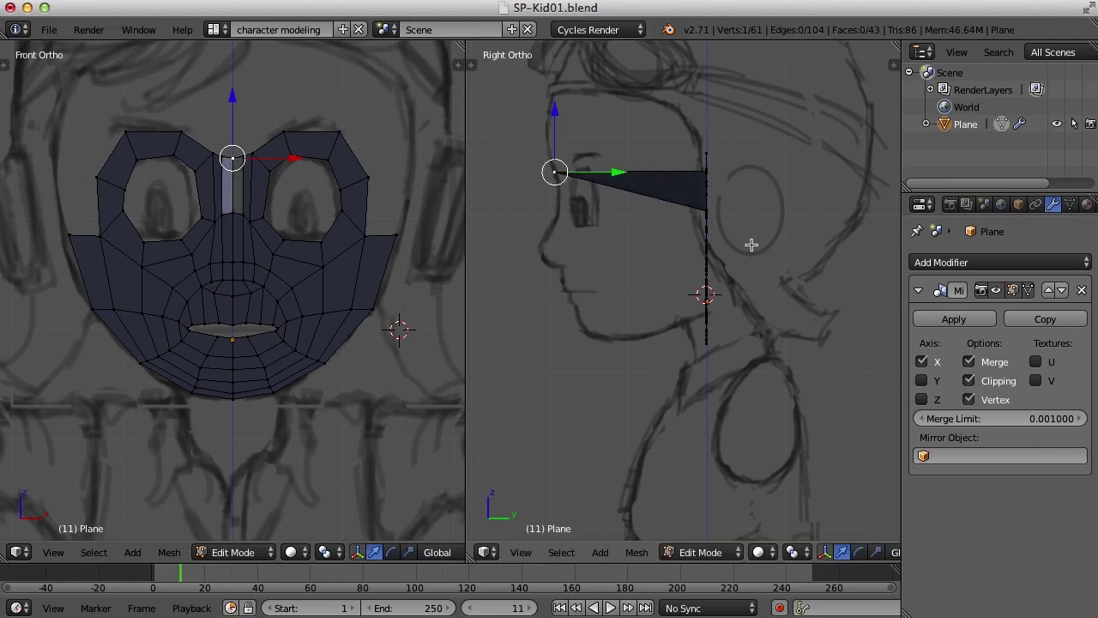
Step: Make both views wireframe and move the centreline vertex between the eyes forward along Y
{"action": "key", "text": "z"}
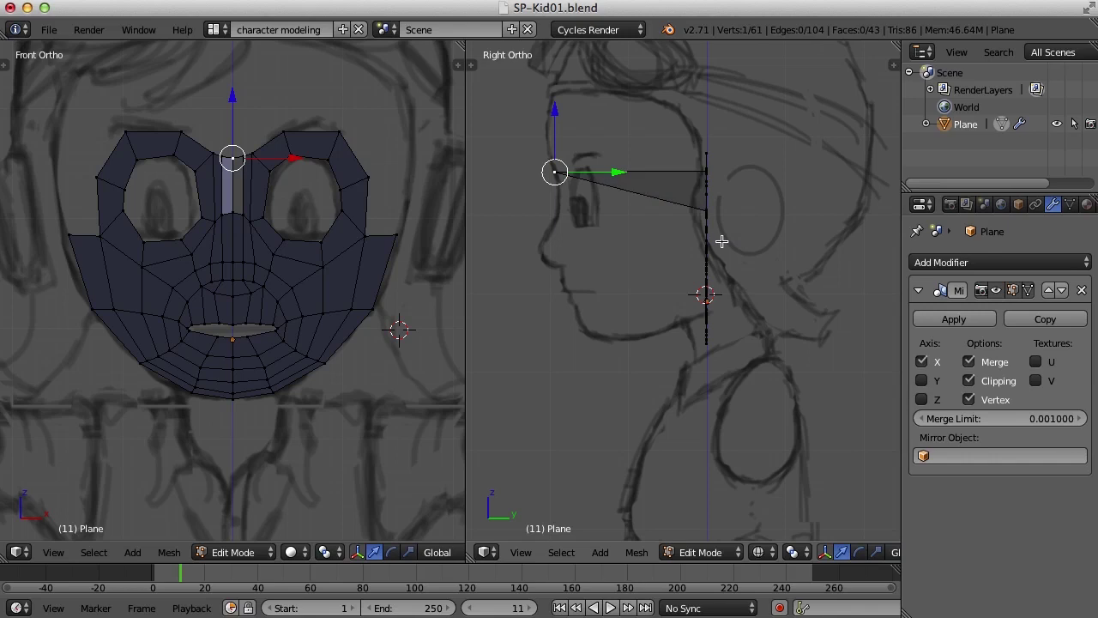
{"action": "key", "text": "z"}
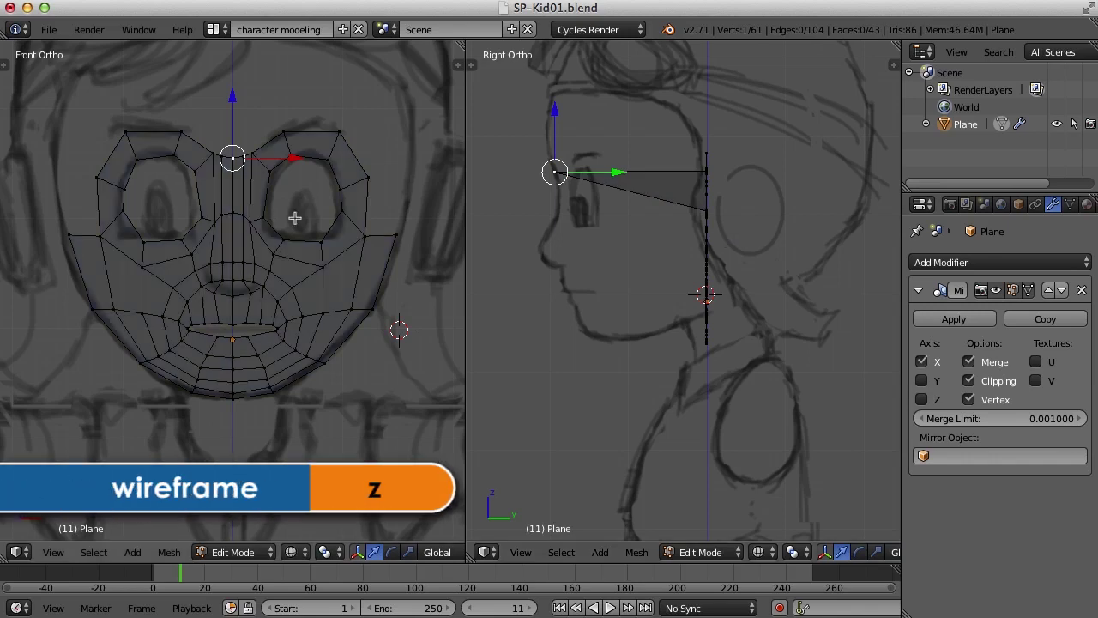
{"action": "right_click", "coordinate": [232, 210]}
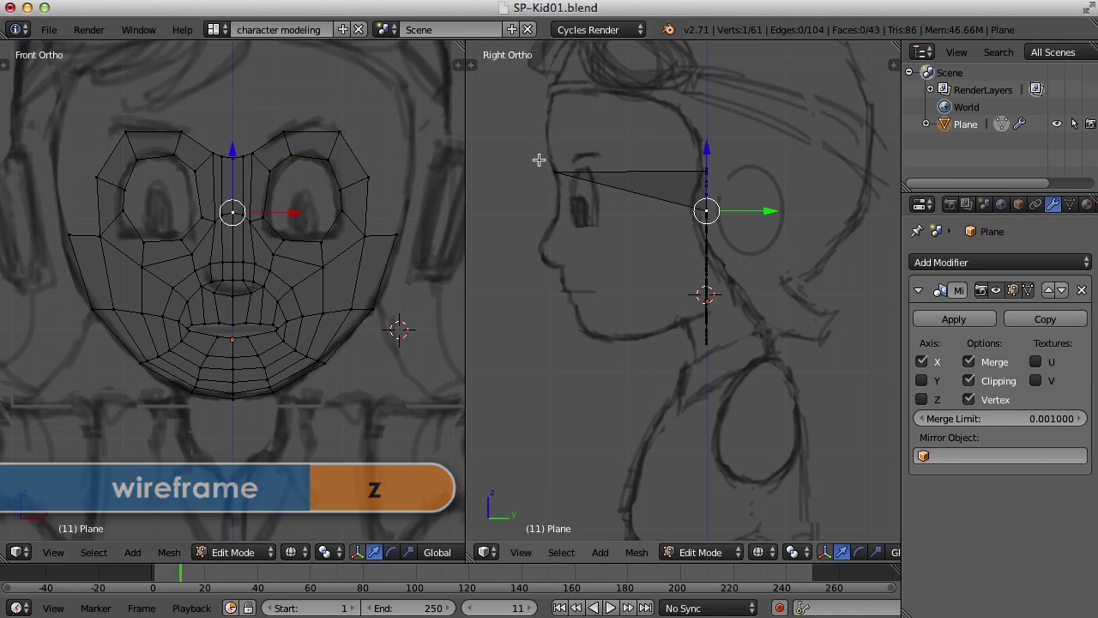
{"action": "key", "text": "g"}
{"action": "key", "text": "y"}
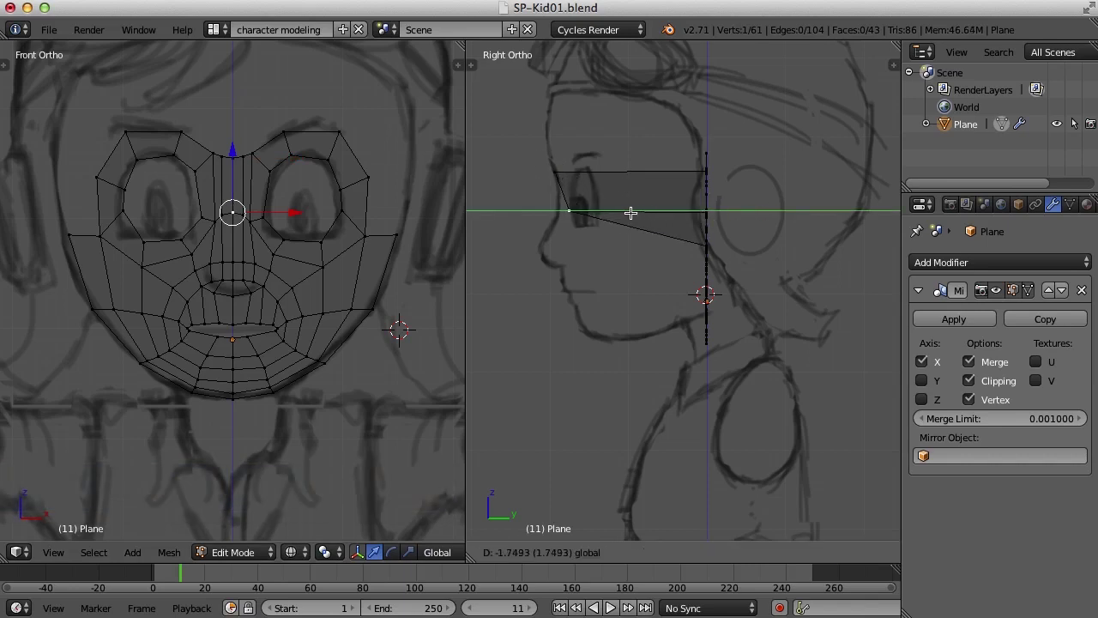
{"action": "left_click", "coordinate": [620, 215]}
Step: Move the nose-tip, under-nose and chin vertices along Y to match the sketch profile
{"action": "right_click", "coordinate": [232, 262]}
{"action": "key", "text": "g"}
{"action": "key", "text": "y"}
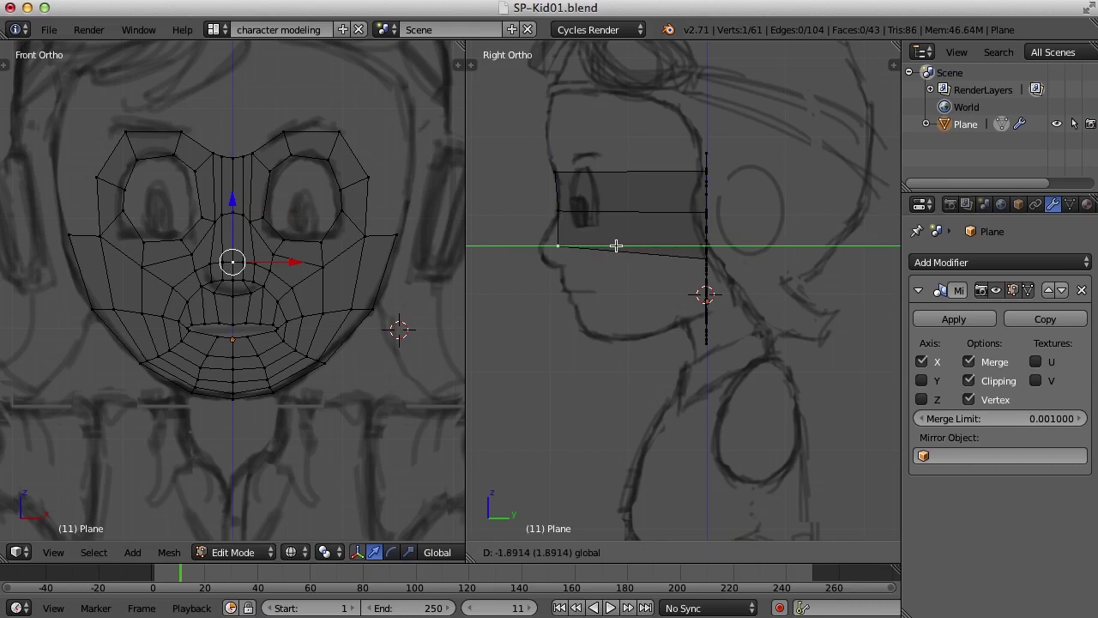
{"action": "left_click", "coordinate": [596, 247]}
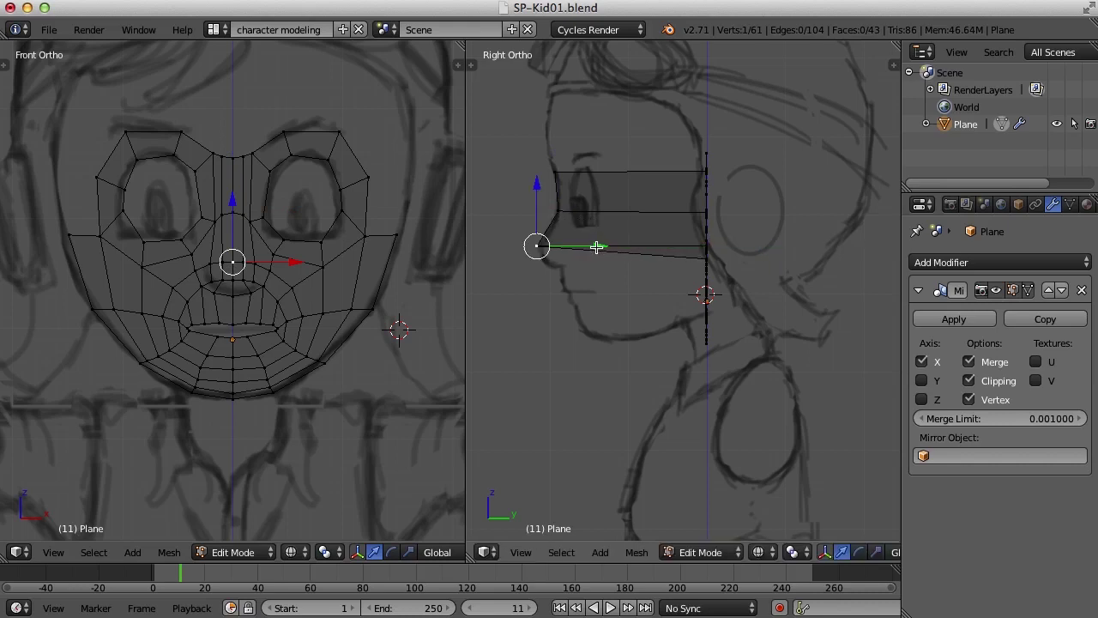
{"action": "right_click", "coordinate": [234, 278]}
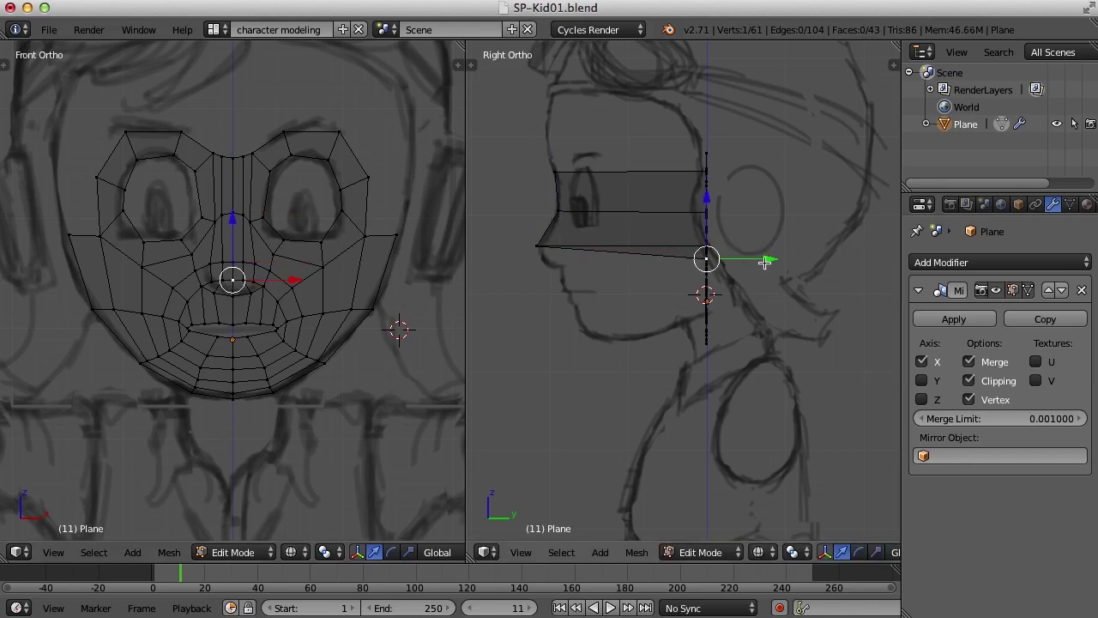
{"action": "key", "text": "g"}
{"action": "key", "text": "y"}
{"action": "left_click", "coordinate": [604, 293]}
{"action": "right_click", "coordinate": [669, 348]}
{"action": "key", "text": "g"}
{"action": "key", "text": "y"}
{"action": "left_click", "coordinate": [661, 351]}
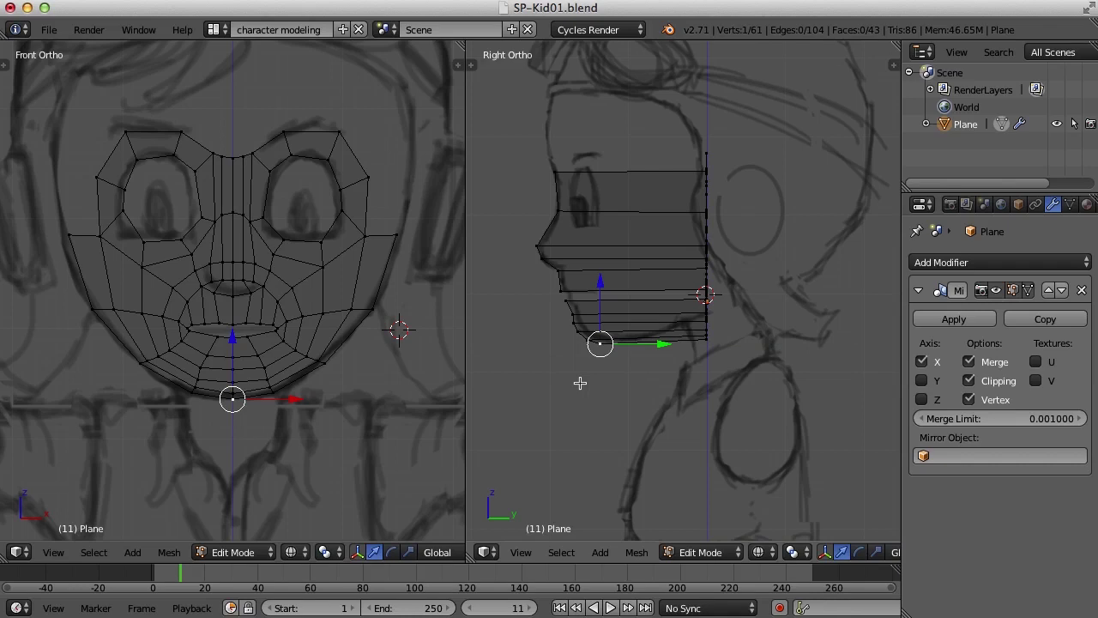
Step: Move the top-centre vertex to the forehead line, then begin moving its top-edge neighbour along Y
{"action": "right_click", "coordinate": [242, 155]}
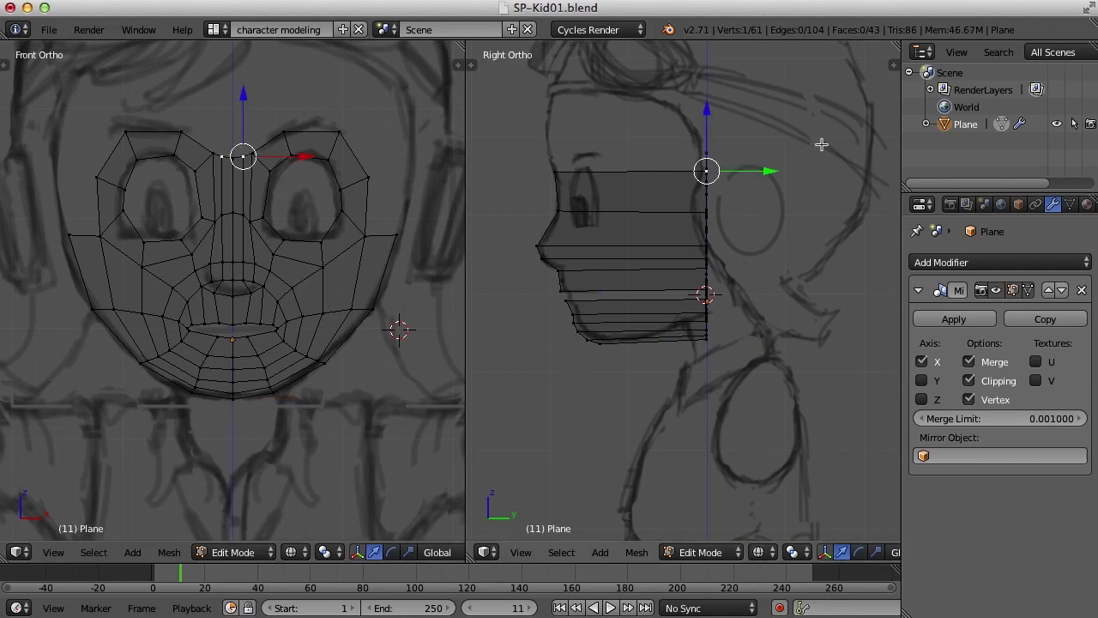
{"action": "key", "text": "g"}
{"action": "key", "text": "y"}
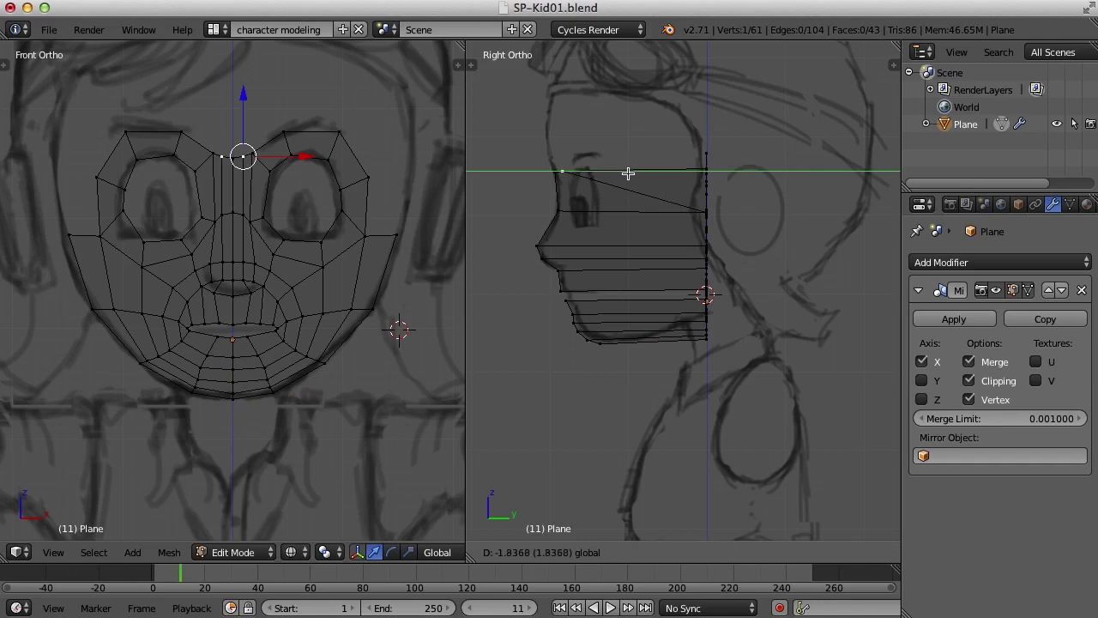
{"action": "left_click", "coordinate": [627, 173]}
{"action": "right_click", "coordinate": [244, 214]}
{"action": "key", "text": "g"}
{"action": "key", "text": "y"}
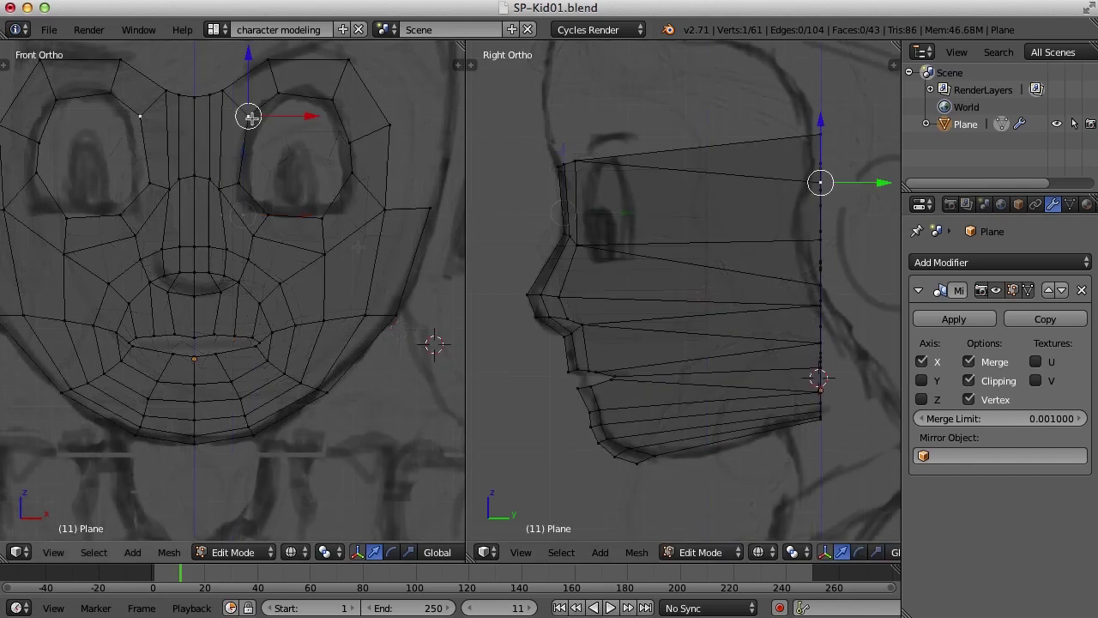
Step: Pull the forehead, side-edge and eye-side vertices forward in depth to match the side sketch
{"action": "left_click_drag", "start_coordinate": [883, 182], "coordinate": [650, 193]}
{"action": "right_click", "coordinate": [820, 241]}
{"action": "left_click_drag", "start_coordinate": [881, 241], "coordinate": [645, 252]}
{"action": "right_click", "coordinate": [269, 216]}
{"action": "left_click_drag", "start_coordinate": [892, 275], "coordinate": [664, 266]}
Step: Adjust the outer cheek, eye-side and top vertices in depth, easing the outer ones back
{"action": "right_click", "coordinate": [321, 216]}
{"action": "left_click_drag", "start_coordinate": [810, 213], "coordinate": [858, 253]}
{"action": "right_click", "coordinate": [385, 207]}
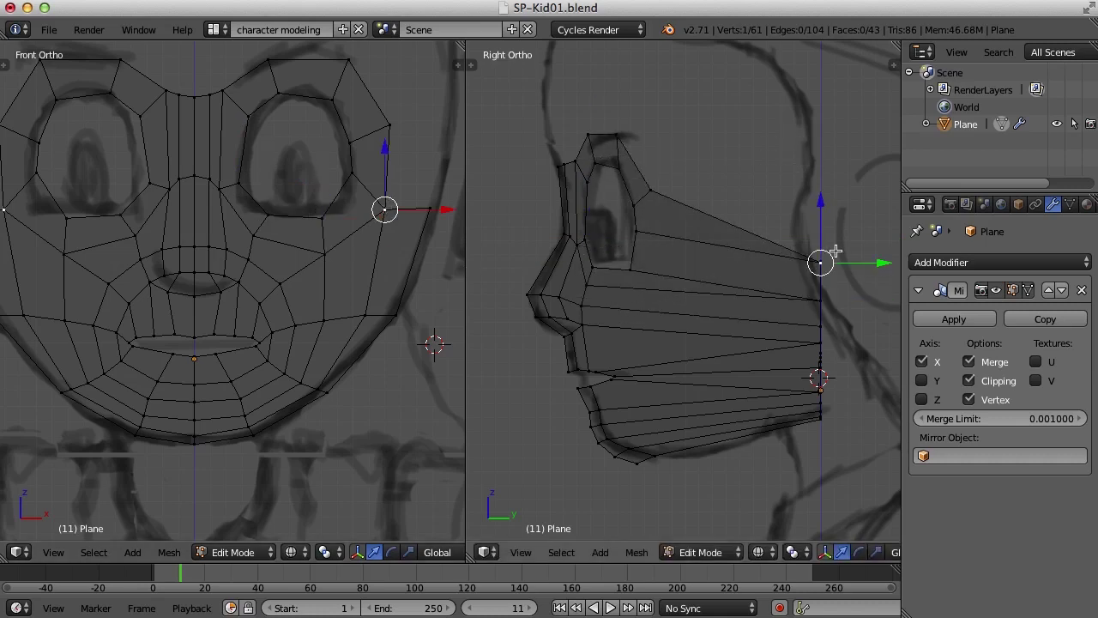
{"action": "left_click_drag", "start_coordinate": [883, 263], "coordinate": [721, 261]}
{"action": "right_click", "coordinate": [652, 191]}
{"action": "left_click_drag", "start_coordinate": [715, 189], "coordinate": [730, 186]}
{"action": "right_click", "coordinate": [616, 131]}
{"action": "left_click_drag", "start_coordinate": [678, 135], "coordinate": [687, 146]}
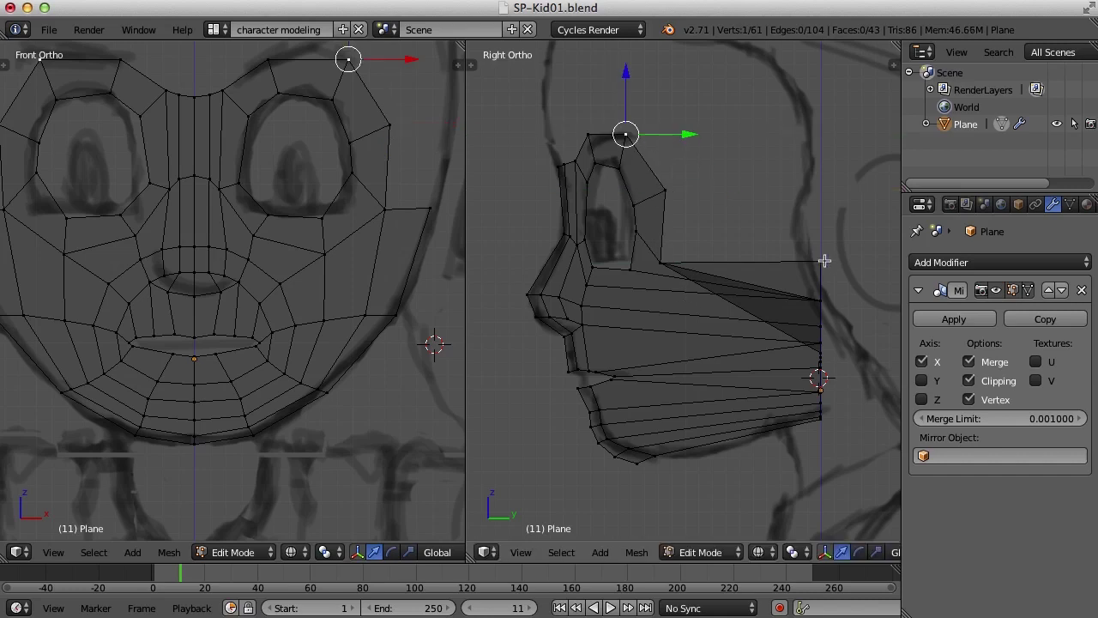
Step: Move the outer cheek vertex back along Y to wrap around the cheek
{"action": "right_click", "coordinate": [324, 253]}
{"action": "right_click", "coordinate": [324, 220]}
{"action": "right_click", "coordinate": [385, 210]}
{"action": "right_click", "coordinate": [430, 209]}
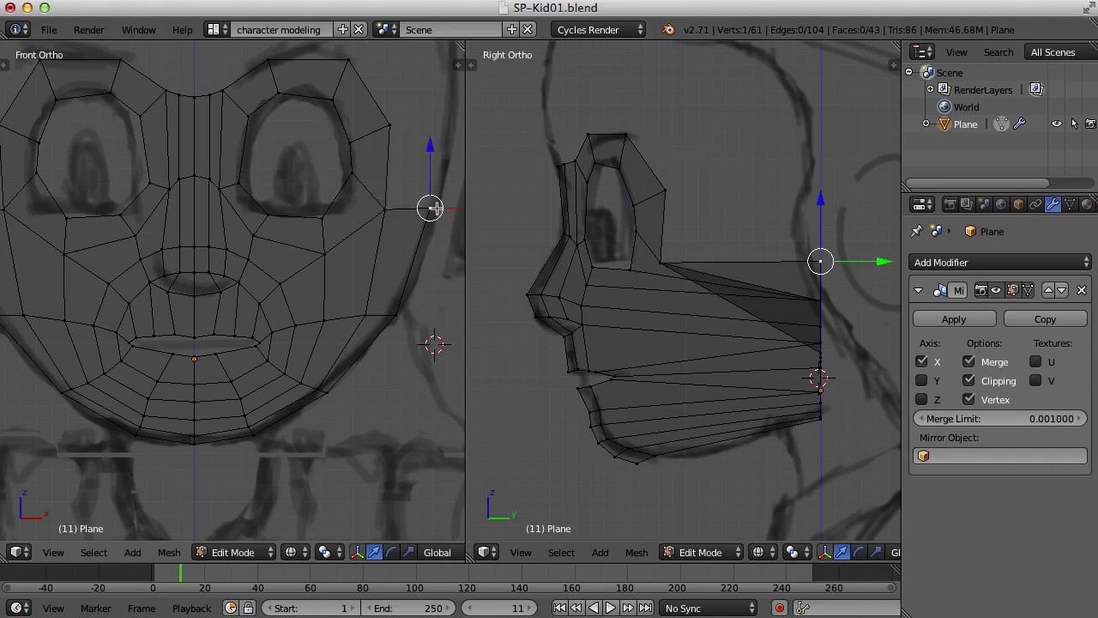
{"action": "key", "text": "g"}
{"action": "key", "text": "y"}
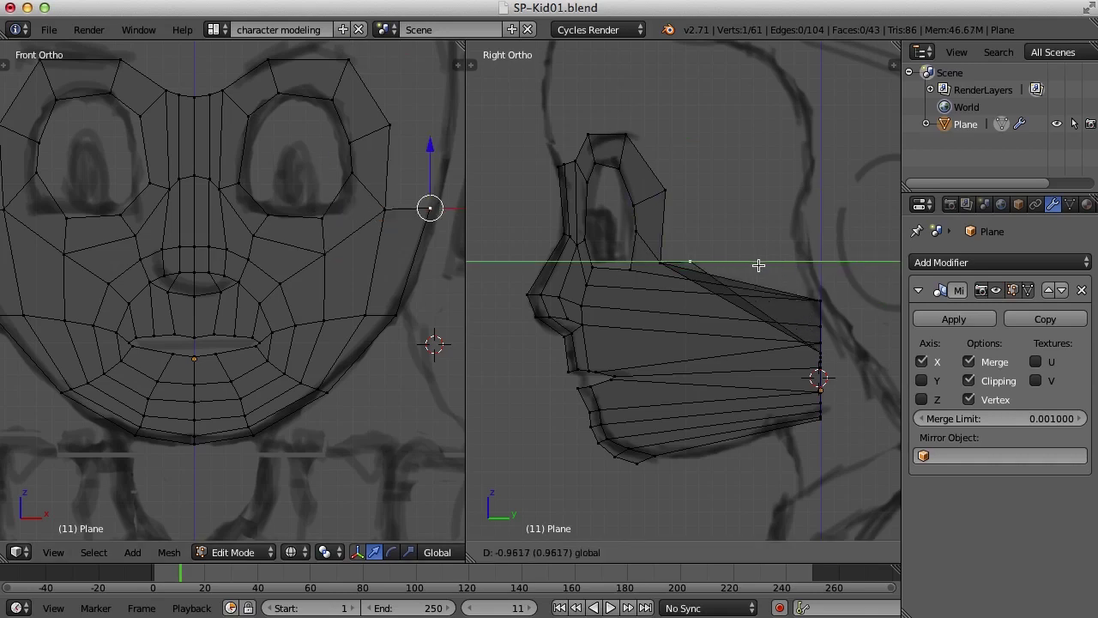
{"action": "left_click", "coordinate": [746, 273]}
Step: Pull the lower cheek and jaw vertices near the mouth forward in depth
{"action": "right_click", "coordinate": [325, 254]}
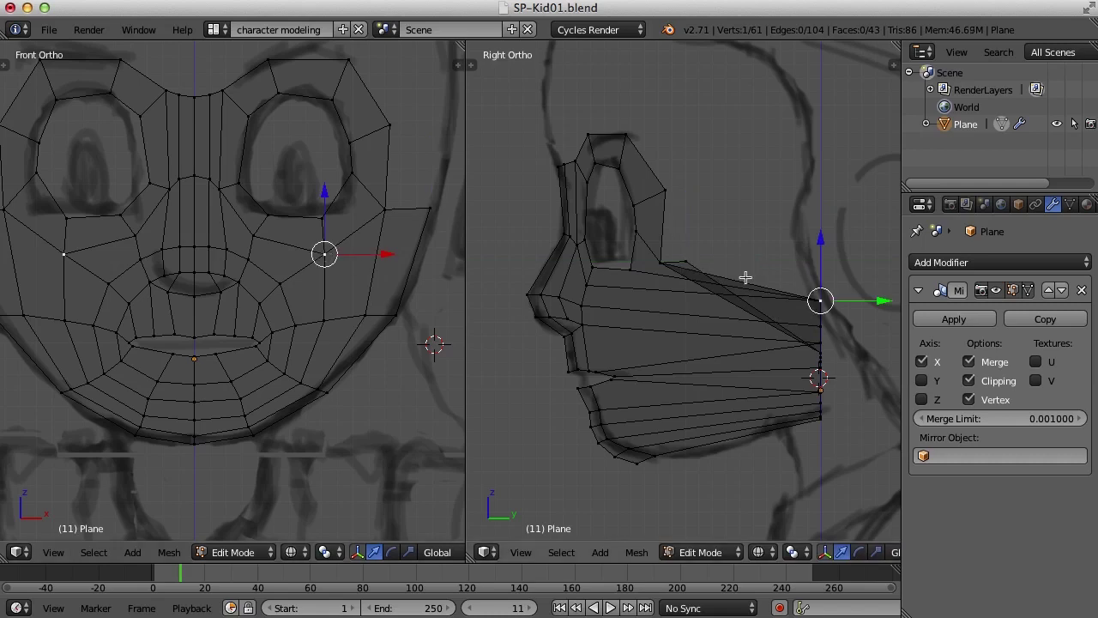
{"action": "left_click_drag", "start_coordinate": [886, 301], "coordinate": [691, 302]}
{"action": "right_click", "coordinate": [279, 284]}
{"action": "left_click_drag", "start_coordinate": [882, 326], "coordinate": [654, 322]}
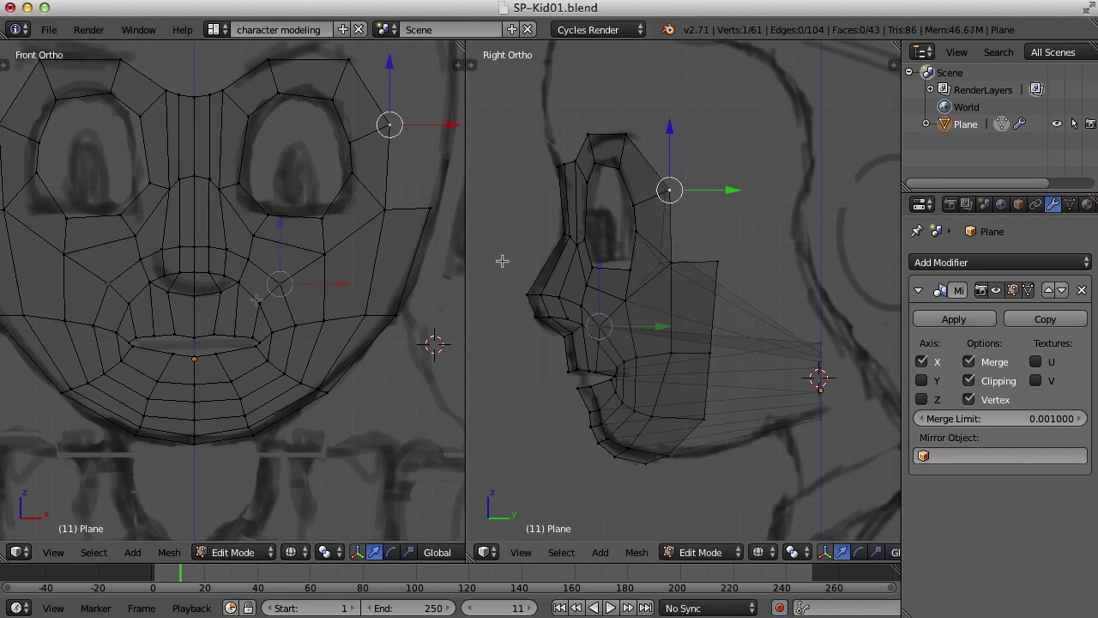
{"action": "scroll", "coordinate": [363, 363], "scroll_direction": "down", "scroll_amount": 4}
{"action": "scroll", "coordinate": [669, 336], "scroll_direction": "down", "scroll_amount": 3}
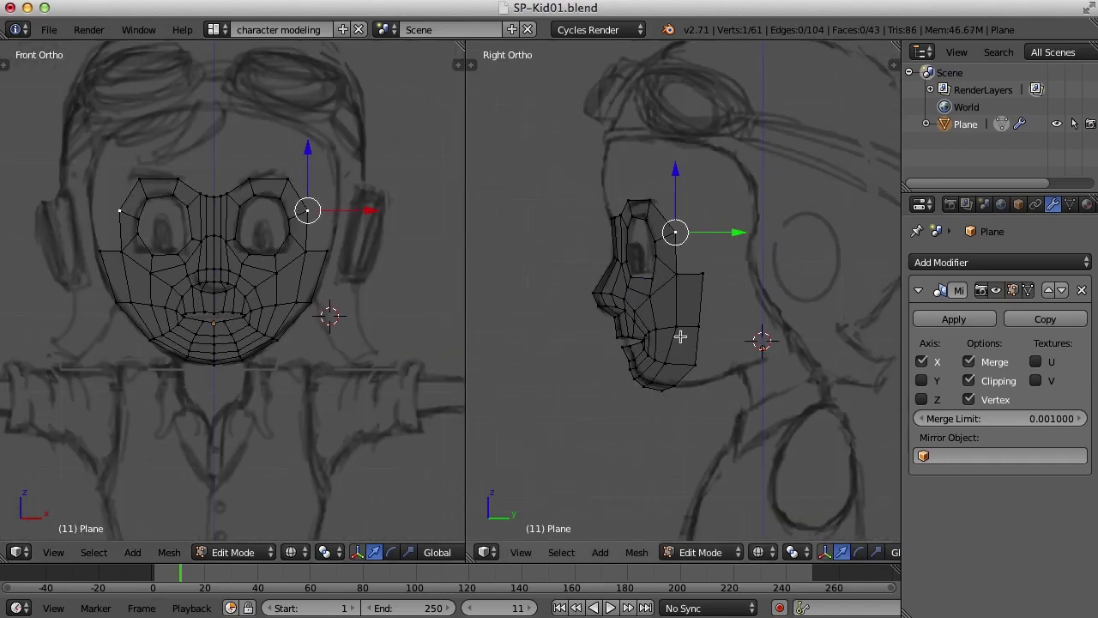
{"action": "middle_click_drag", "start_coordinate": [694, 340], "coordinate": [687, 313], "text": "shift"}
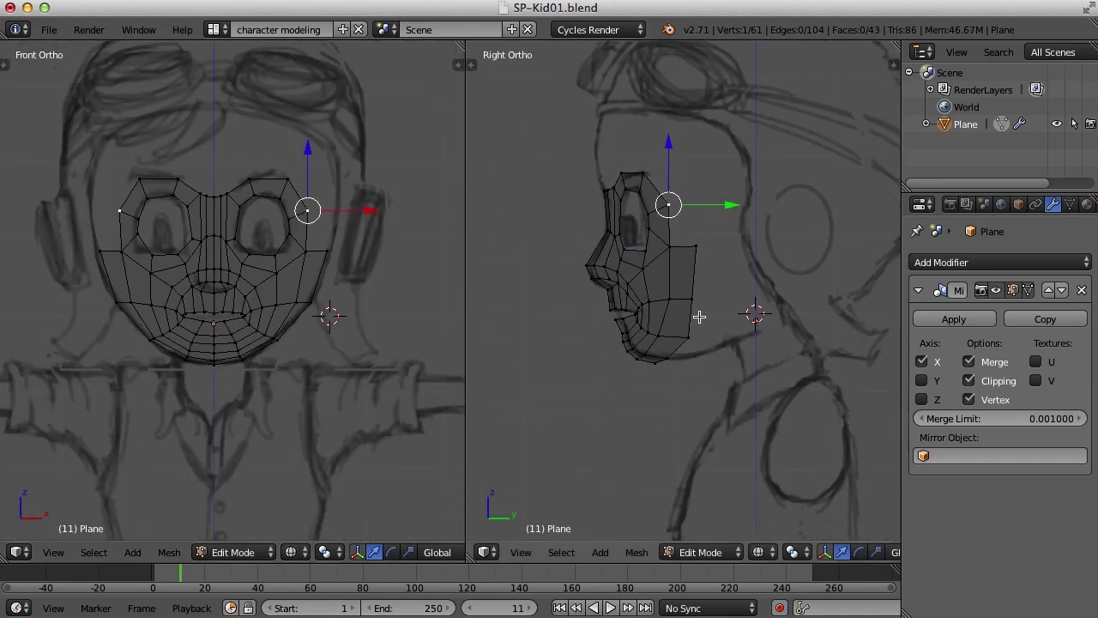
Step: Switch to the Default screen layout and frame the whole mask in the view
{"action": "left_click", "coordinate": [214, 29]}
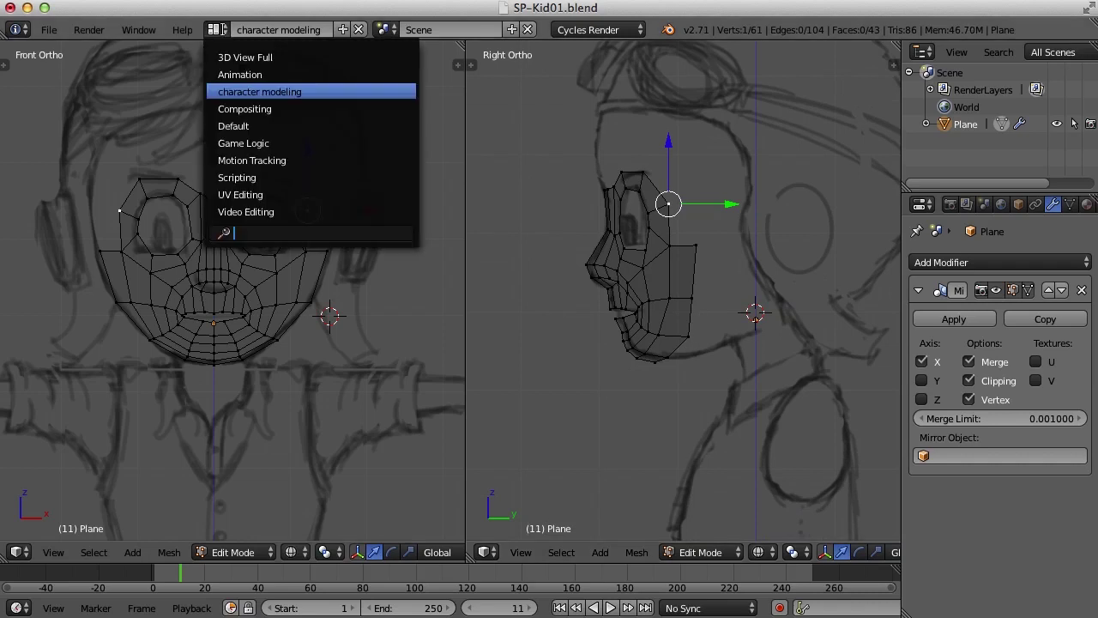
{"action": "left_click", "coordinate": [257, 126]}
{"action": "key", "text": "Home"}
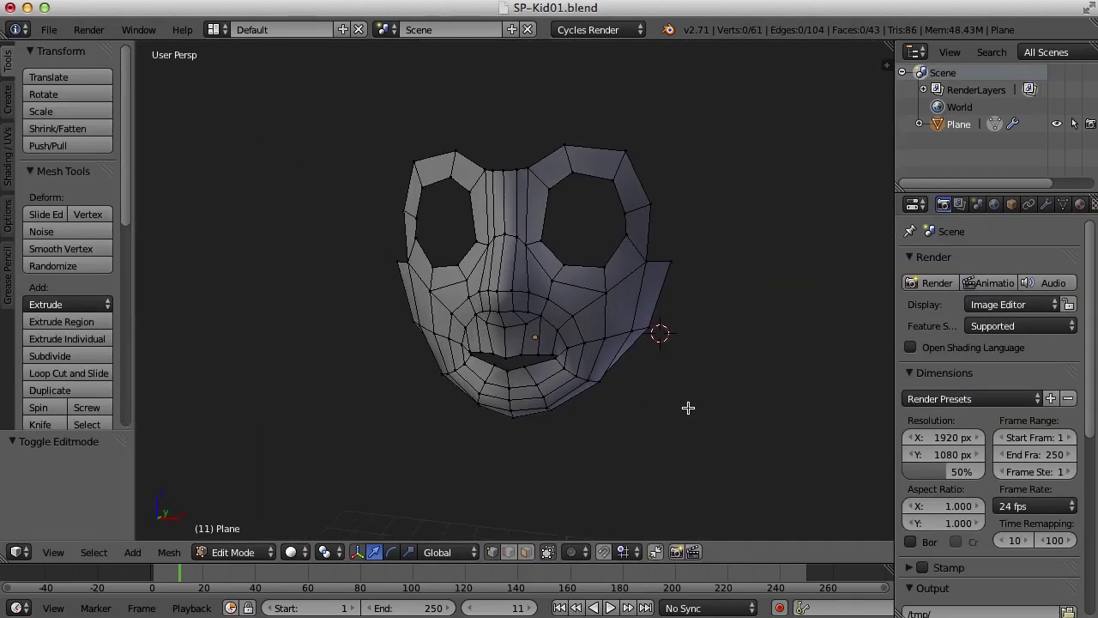
{"action": "middle_click_drag", "start_coordinate": [684, 409], "coordinate": [636, 410]}
{"action": "middle_click_drag", "start_coordinate": [664, 321], "coordinate": [595, 307]}
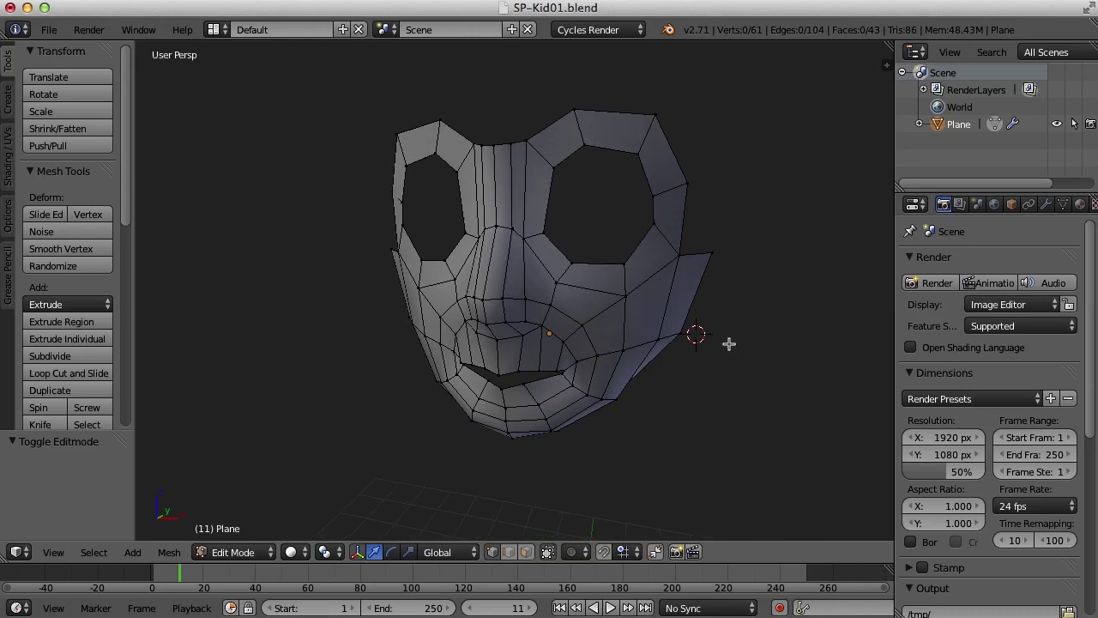